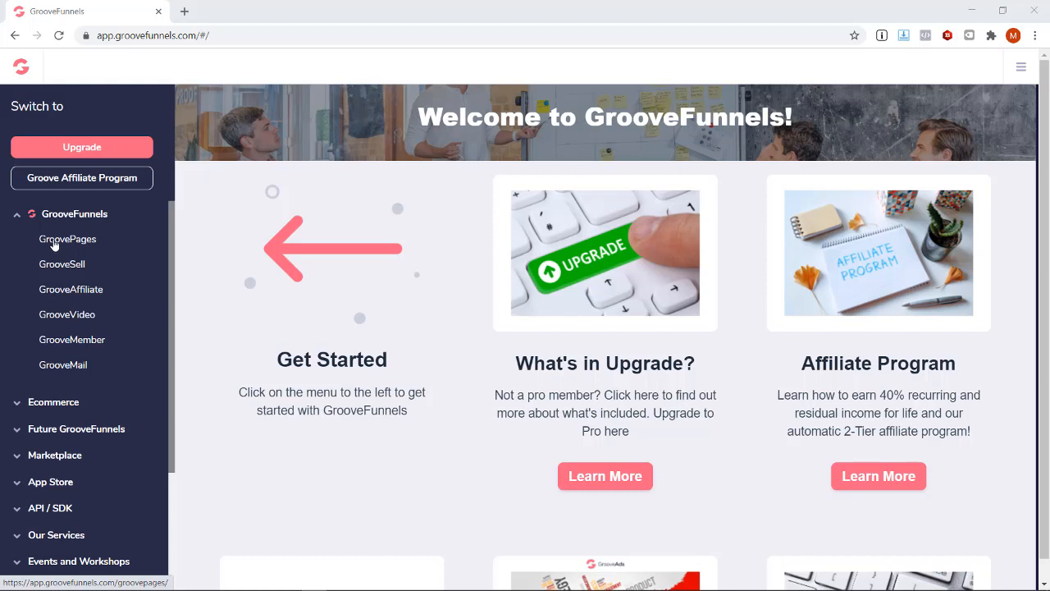
Step: Create a new GroovePages site from the blank template after looking through the ready-made templates
click(54, 243)
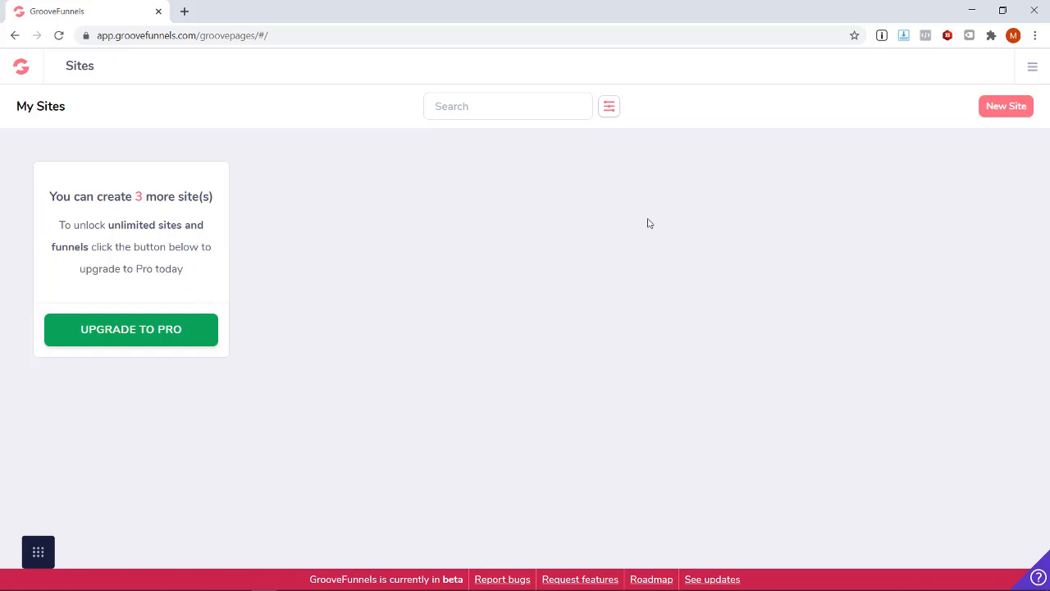
click(1006, 106)
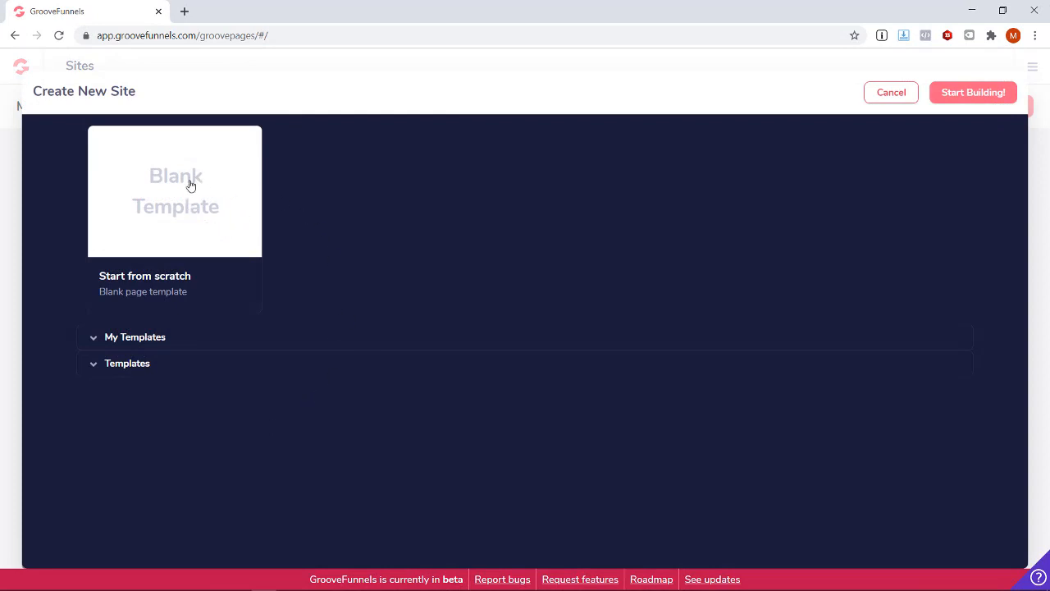
click(145, 371)
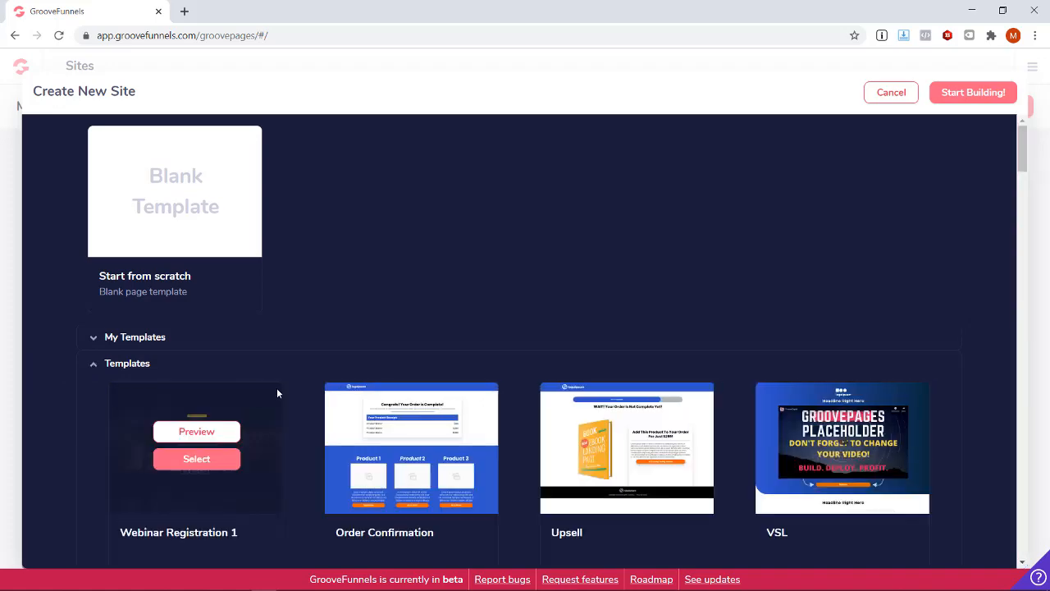
scroll(312, 391, down, 3)
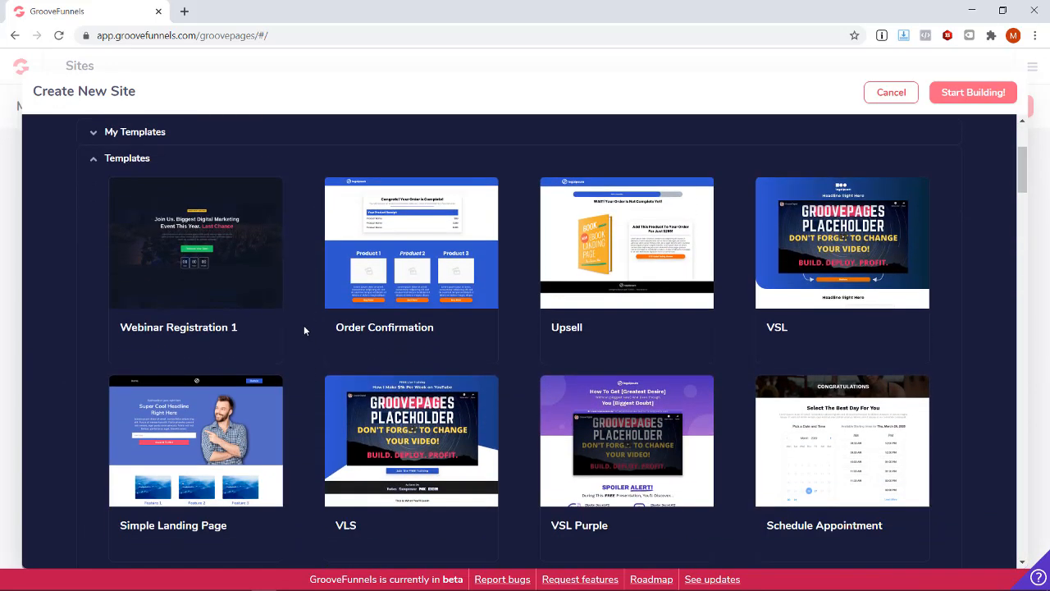
scroll(733, 290, down, 2)
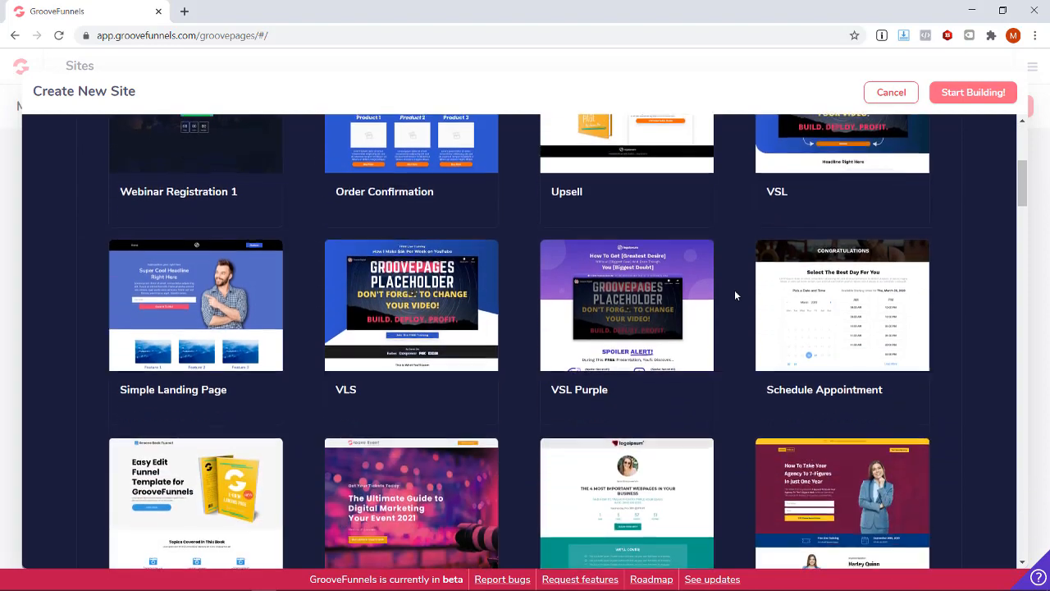
scroll(734, 293, down, 2)
scroll(735, 297, down, 3)
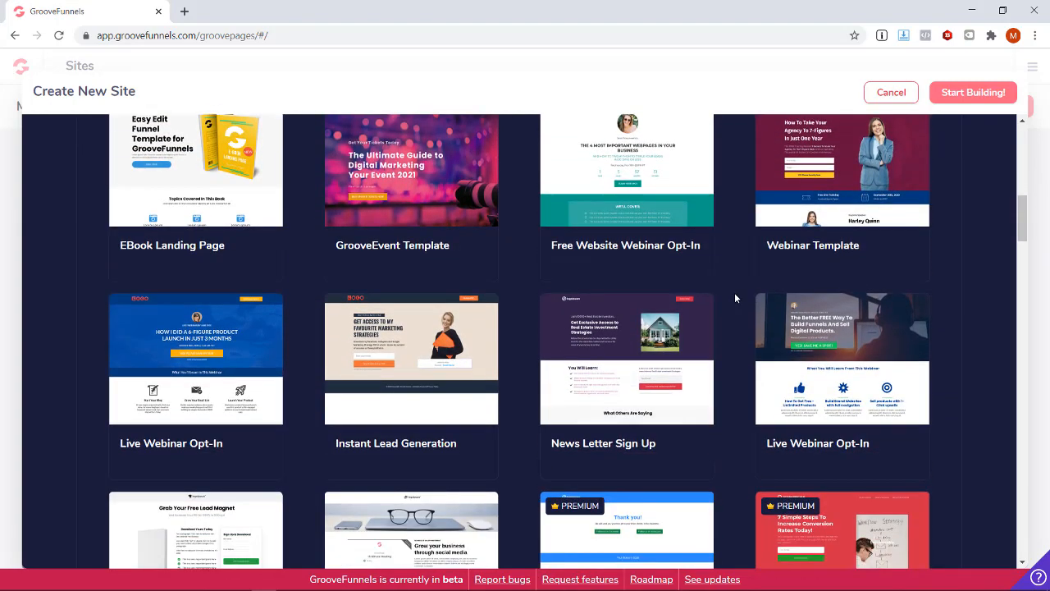
scroll(735, 297, up, 7)
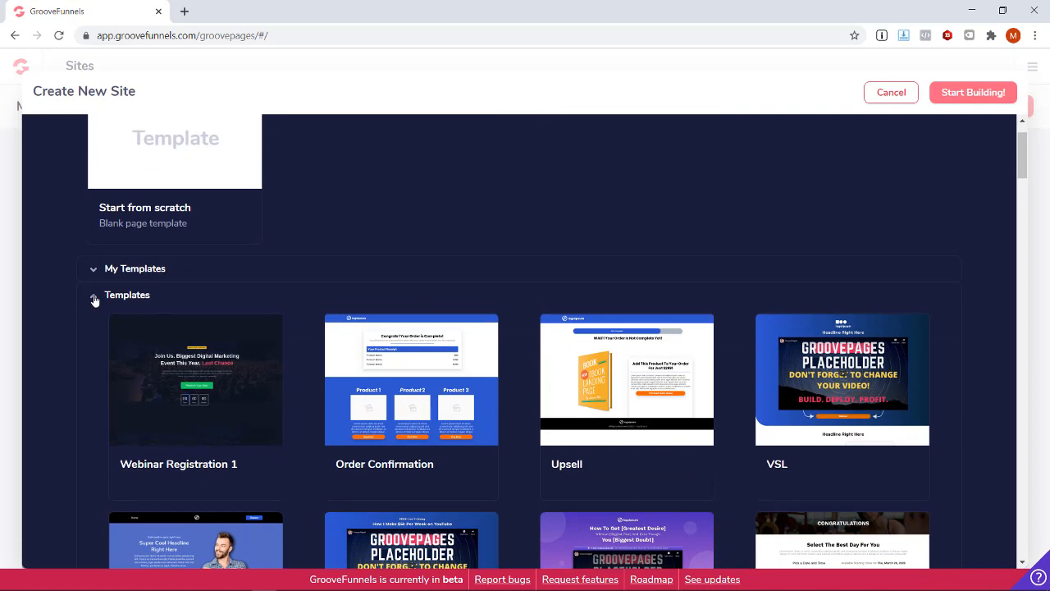
click(94, 300)
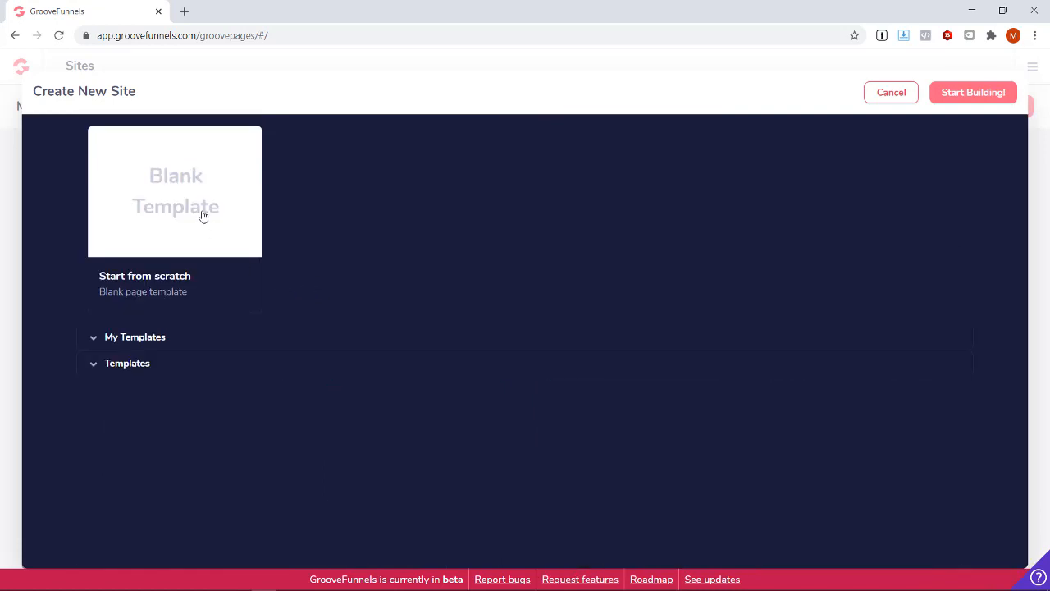
click(203, 216)
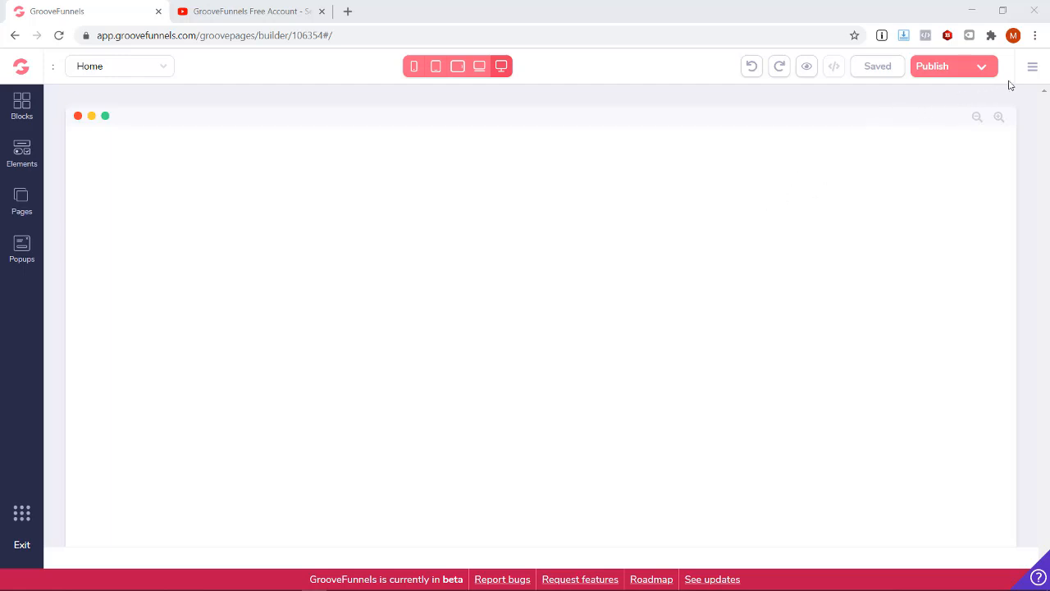
Step: Set the business or website name to "Yoga House" in the site settings and save the site
click(1033, 68)
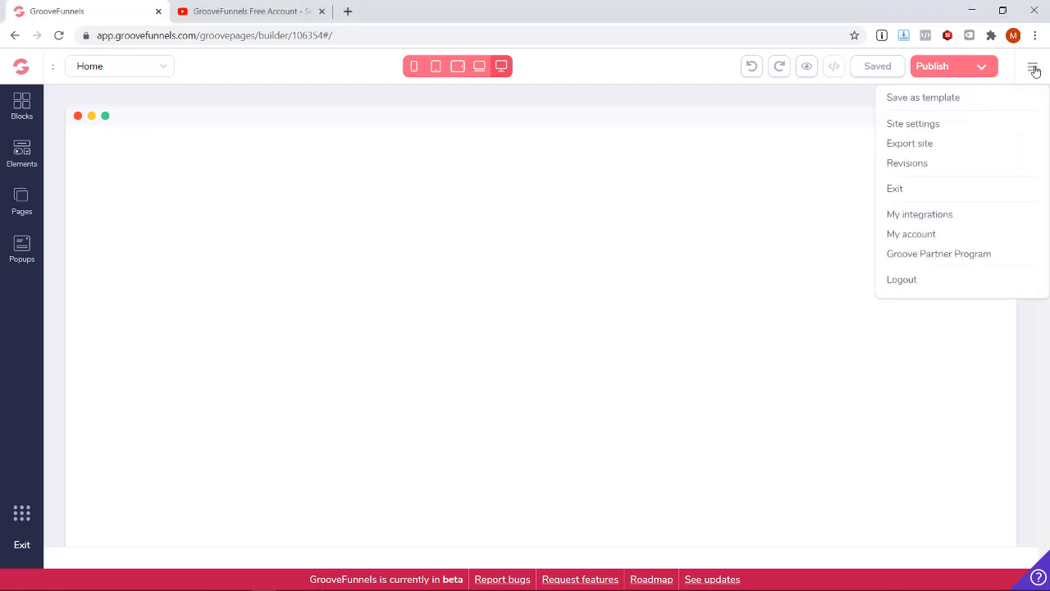
click(915, 125)
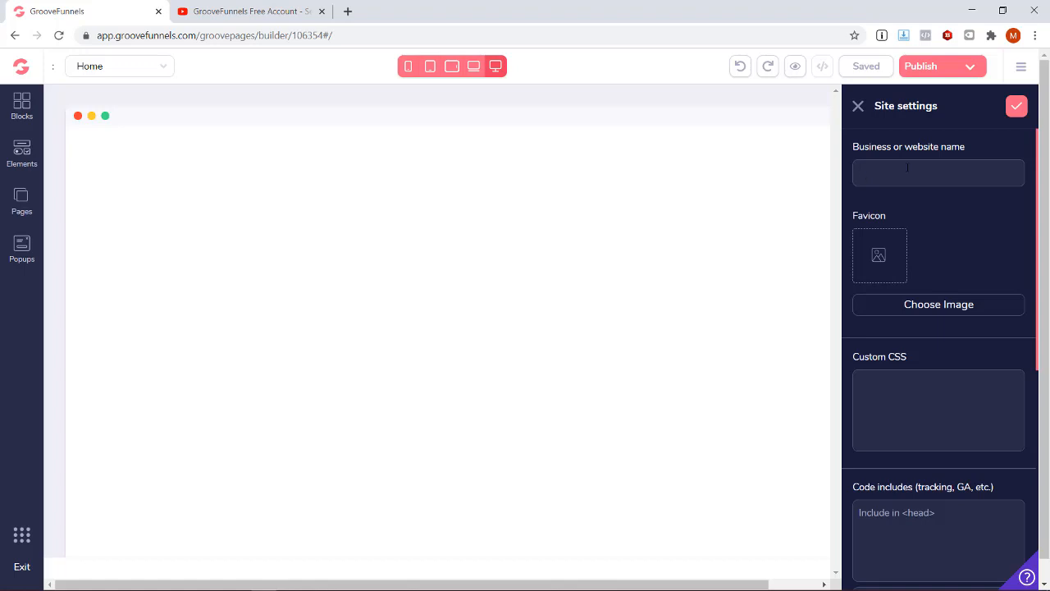
click(906, 168)
text(Yago)
text( Hou)
key(BackSpace)
key(BackSpace)
key(BackSpace)
text(oga)
click(1019, 113)
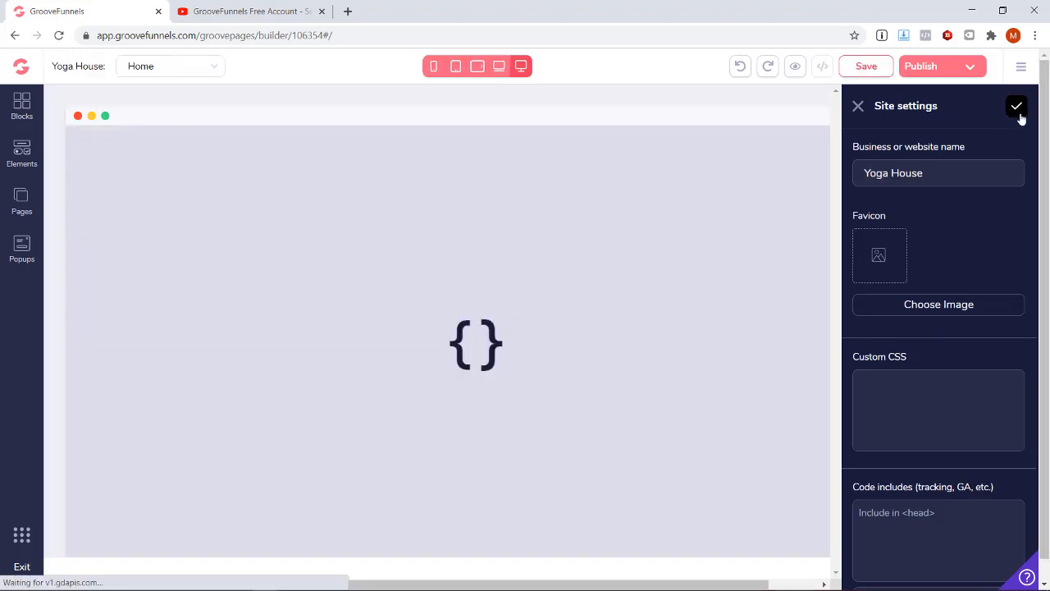
click(856, 107)
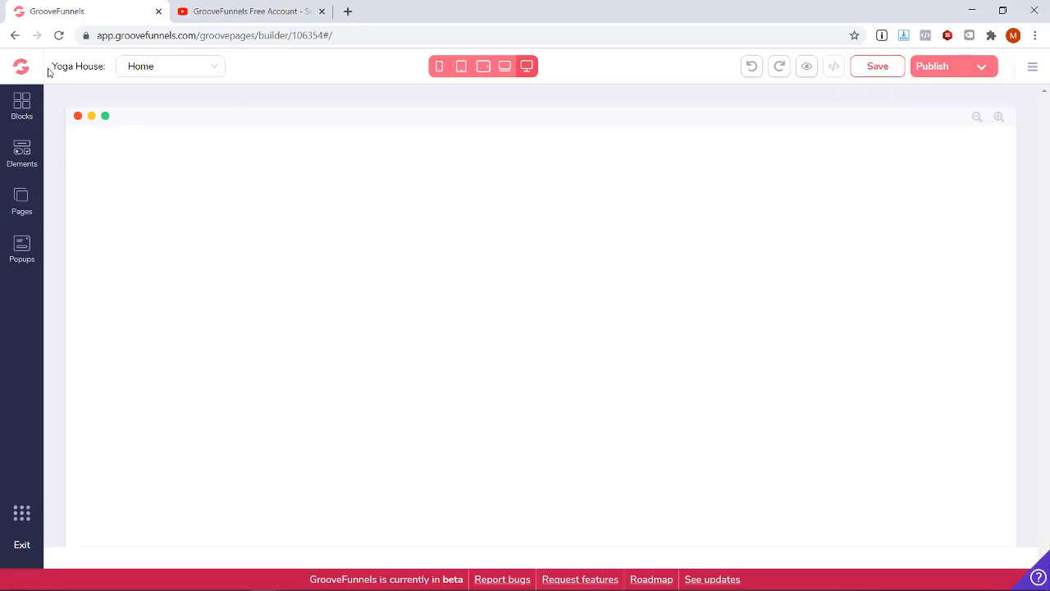
click(871, 71)
Step: Add the designed Call to Action block with the blue background and centred headline to the empty page
click(22, 107)
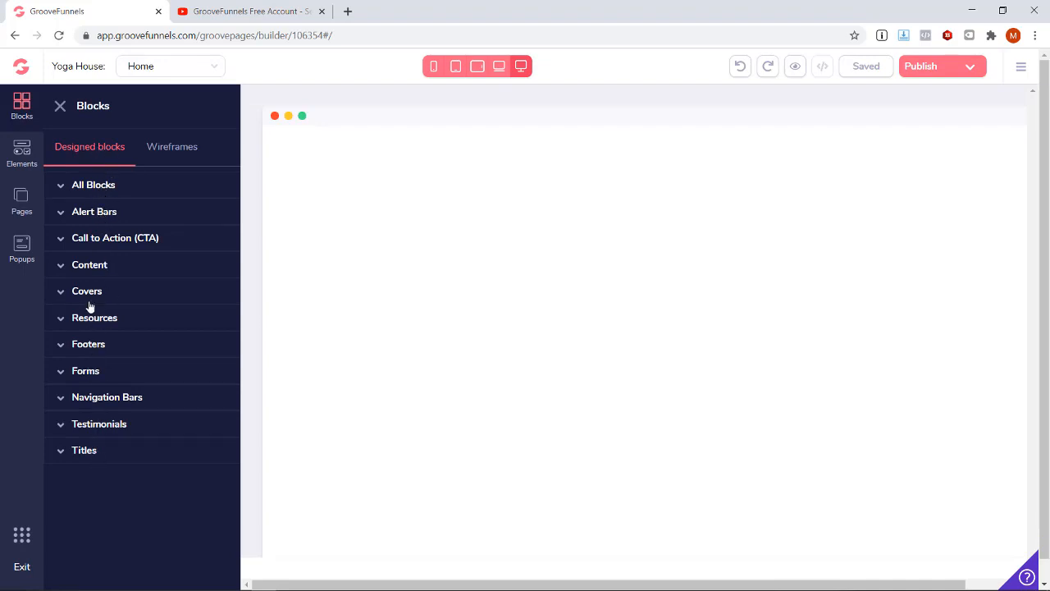
click(100, 239)
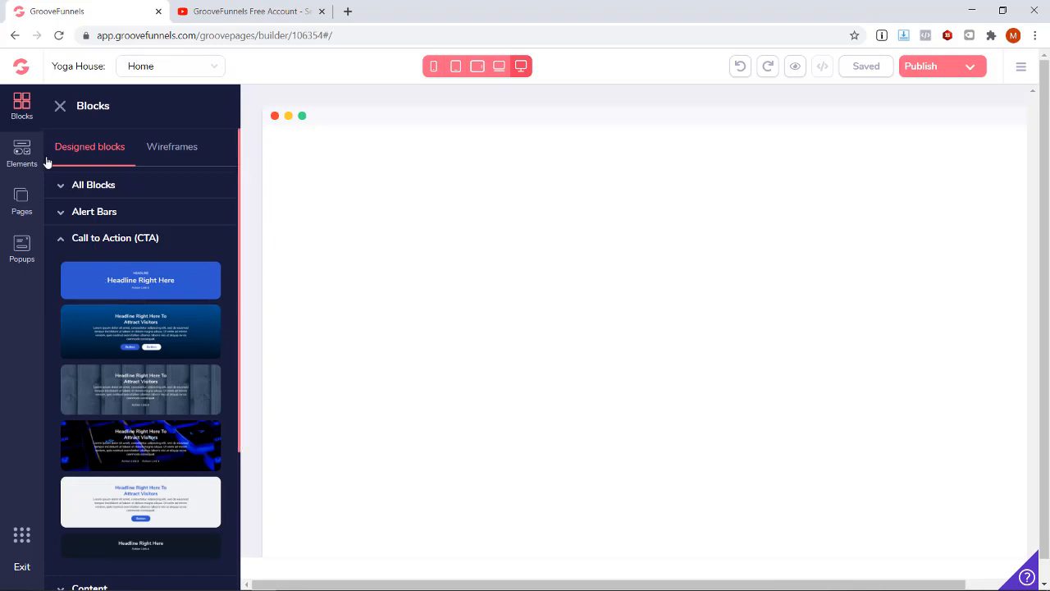
drag(140, 279, 553, 181)
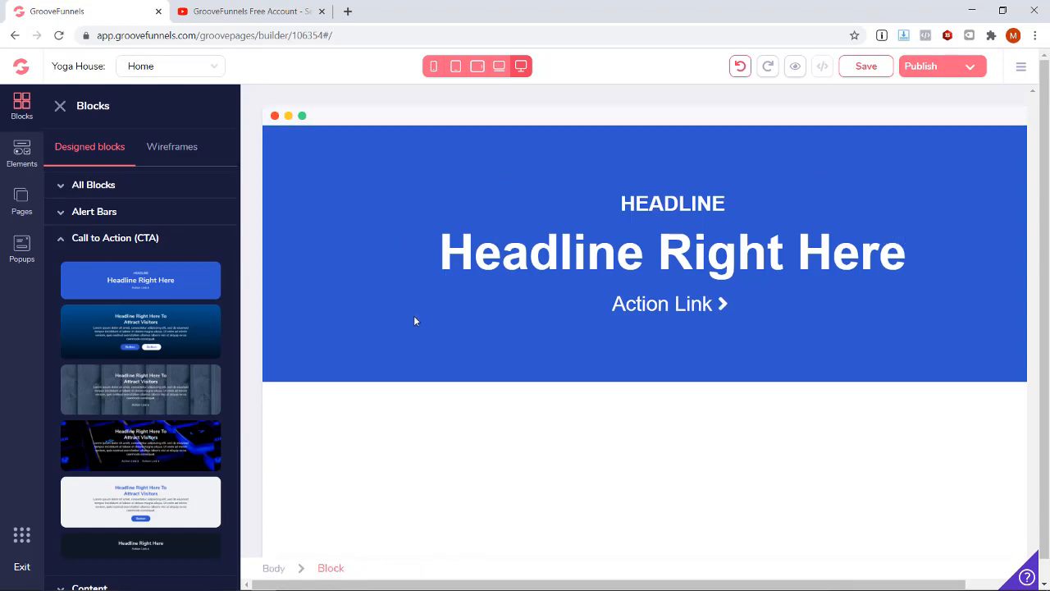
click(326, 211)
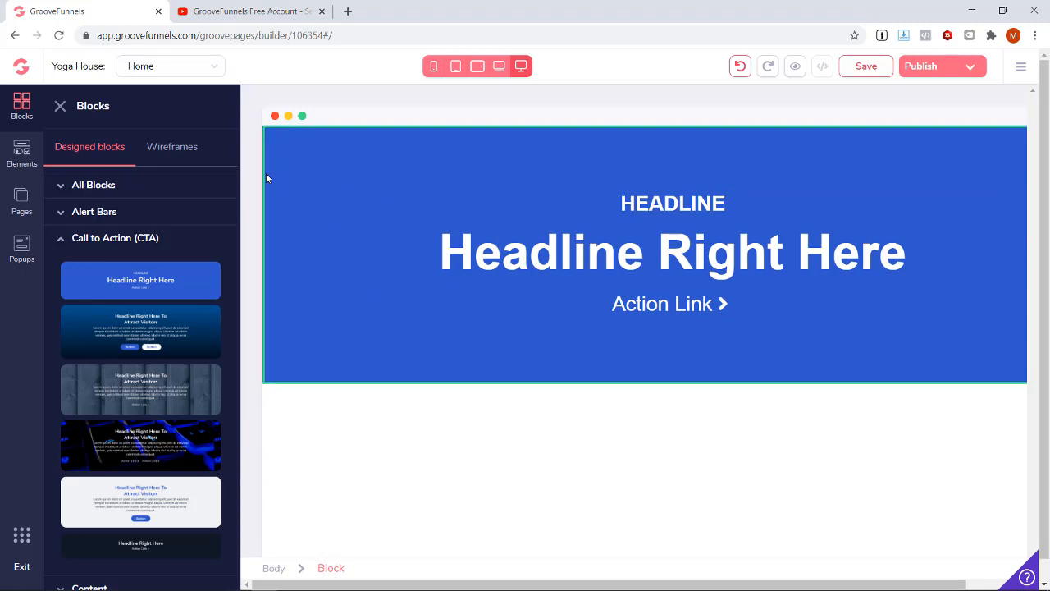
Step: Add the first Call to Action wireframe block beneath the blue block and compare the two designs
click(182, 154)
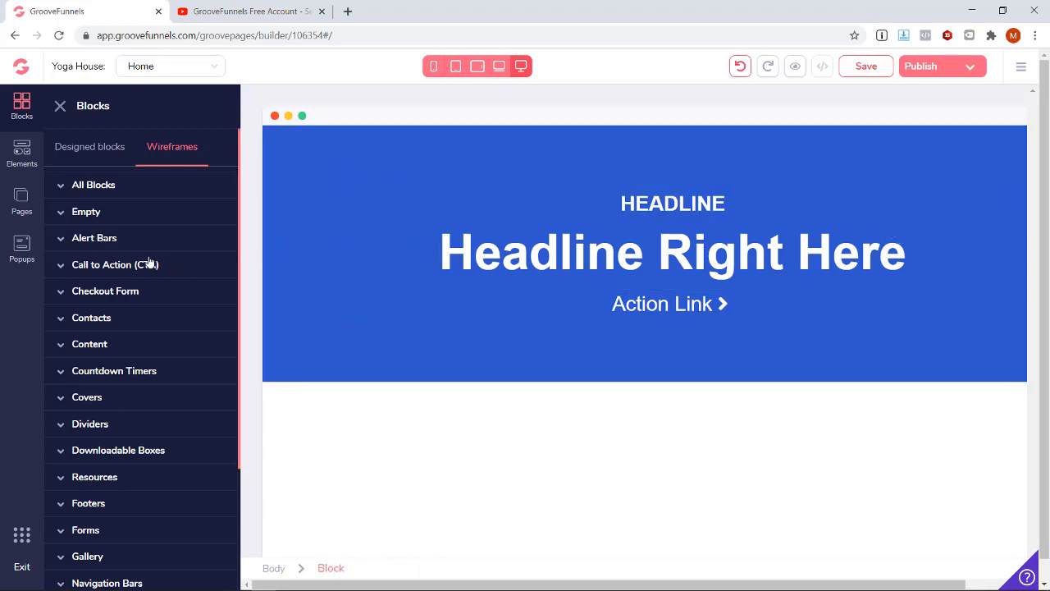
click(100, 267)
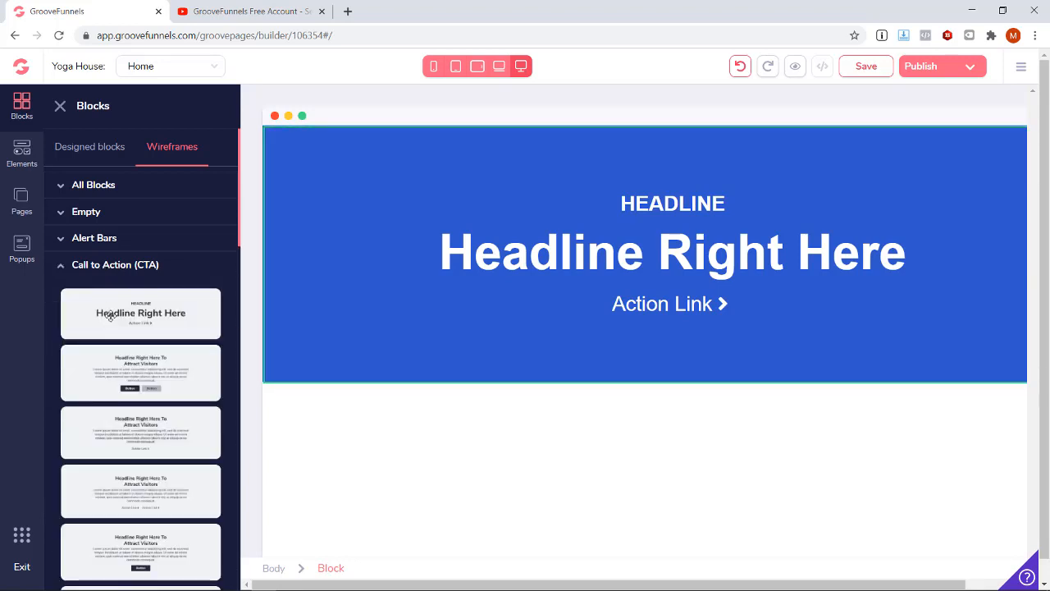
drag(110, 316, 338, 415)
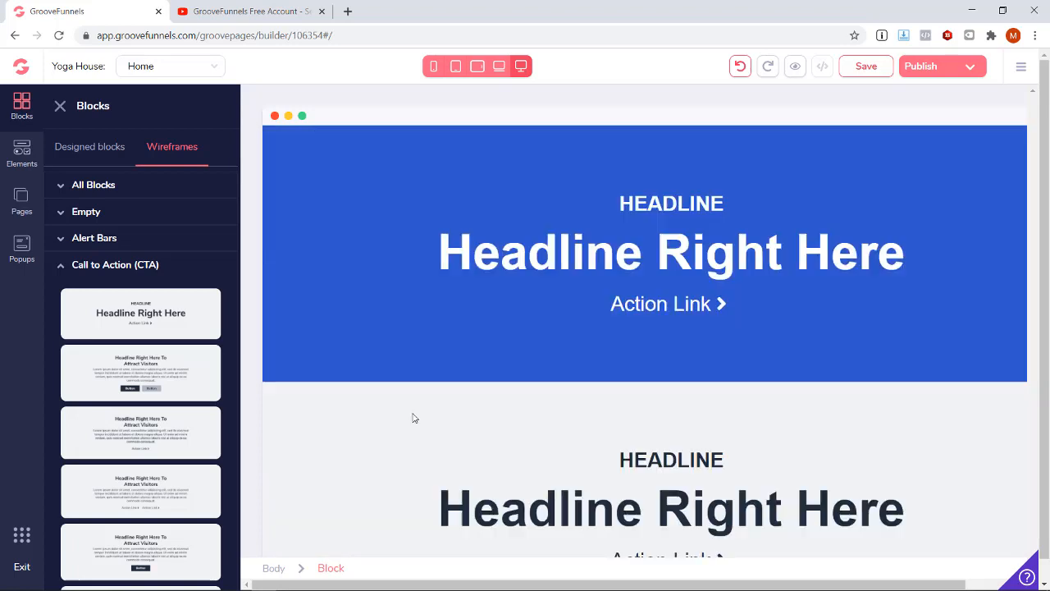
scroll(509, 382, down, 1)
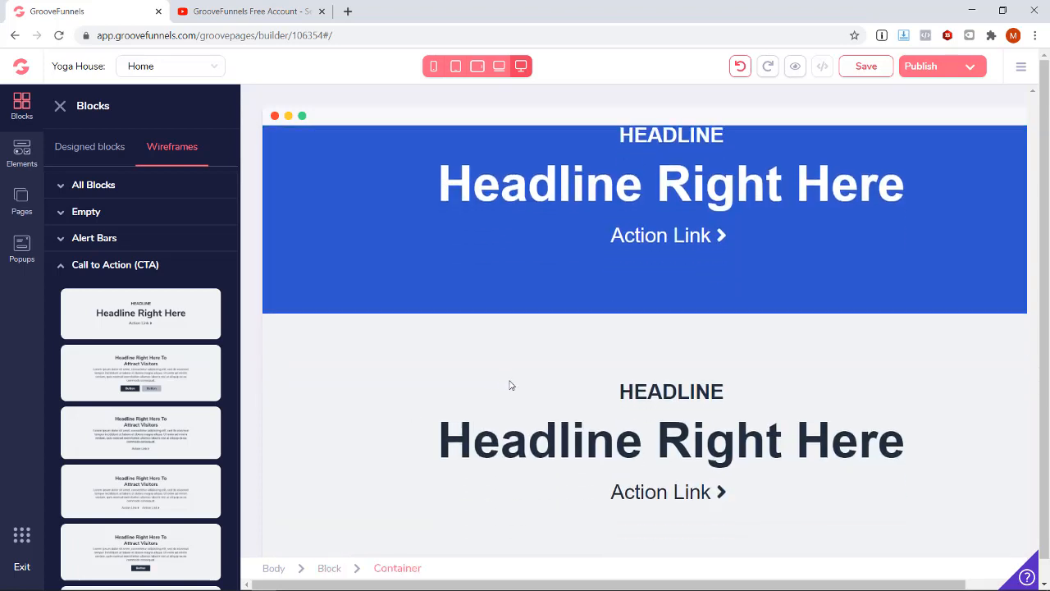
scroll(729, 428, up, 1)
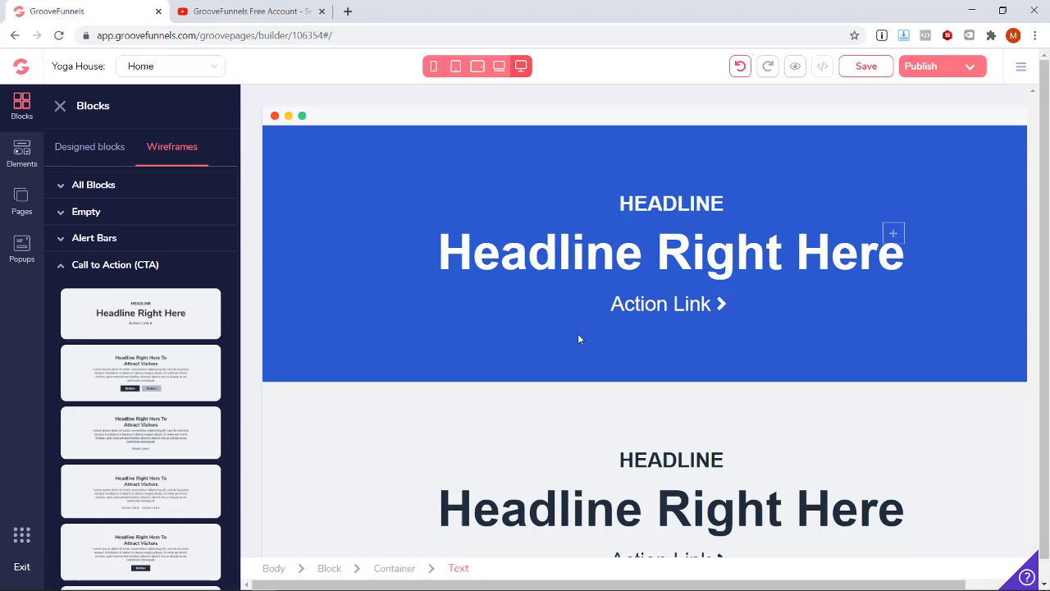
scroll(503, 399, down, 1)
scroll(439, 497, up, 1)
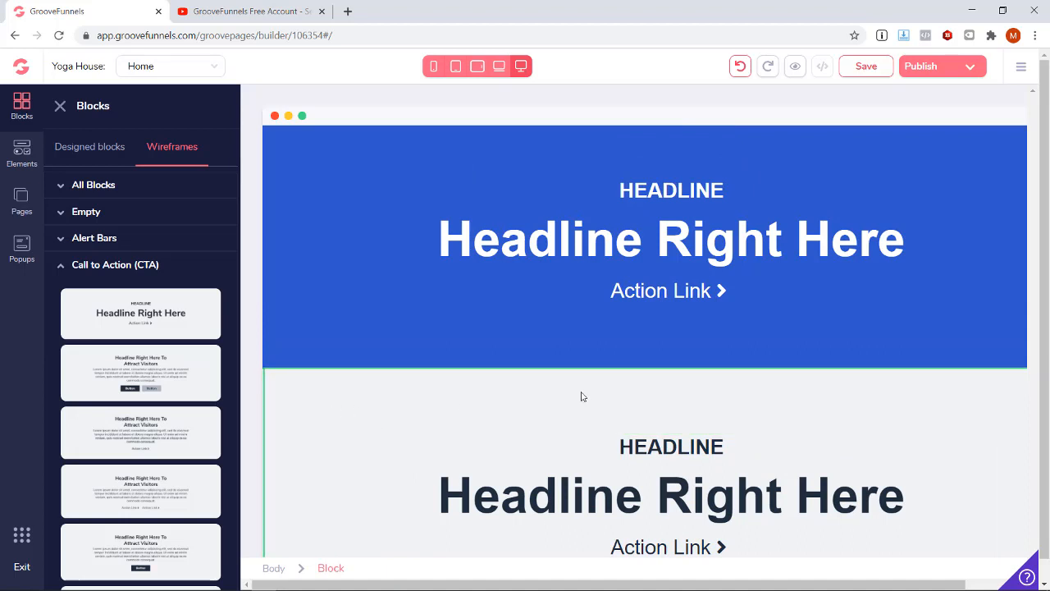
scroll(903, 468, down, 1)
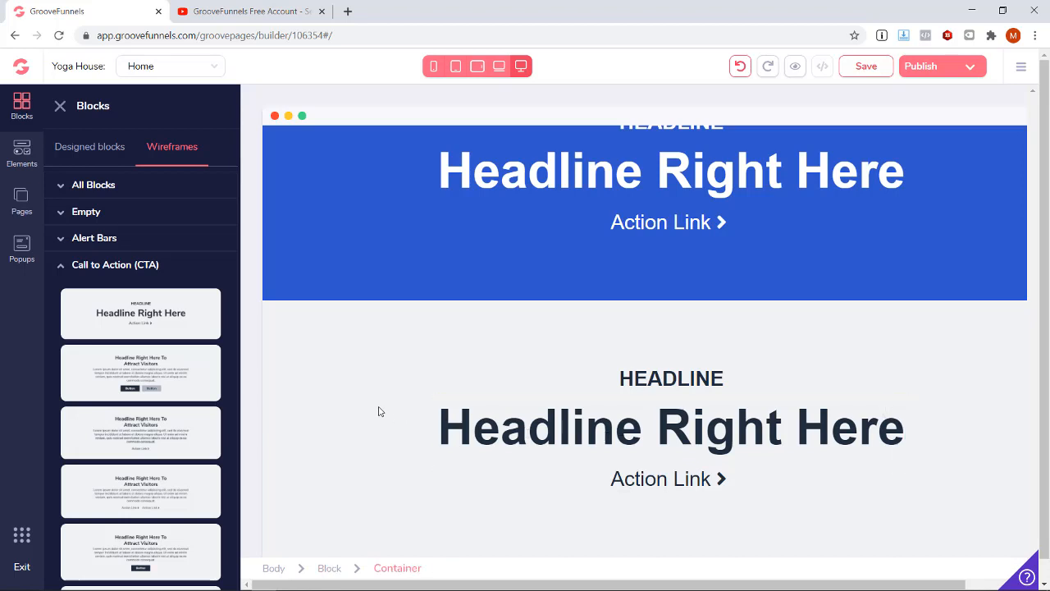
scroll(369, 406, up, 1)
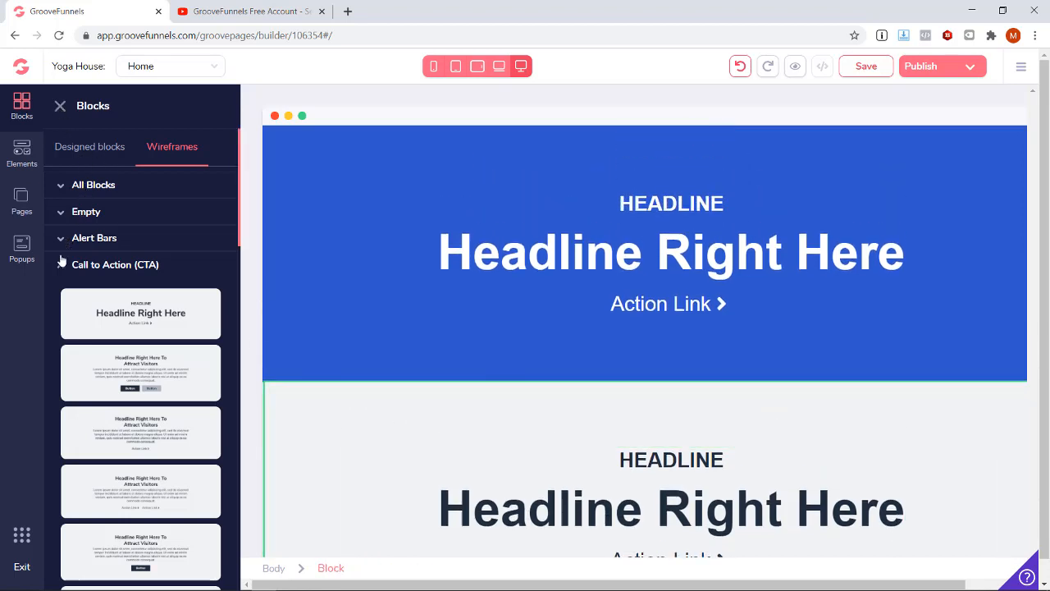
Step: Add an empty single-column wireframe block below the second Call to Action block and review the page
scroll(527, 391, down, 1)
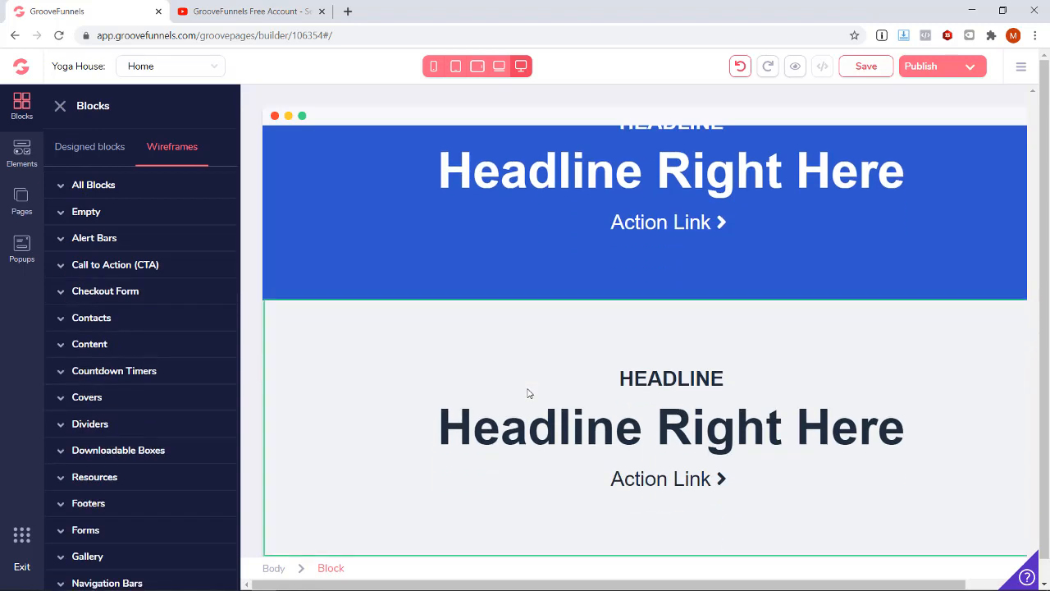
click(109, 212)
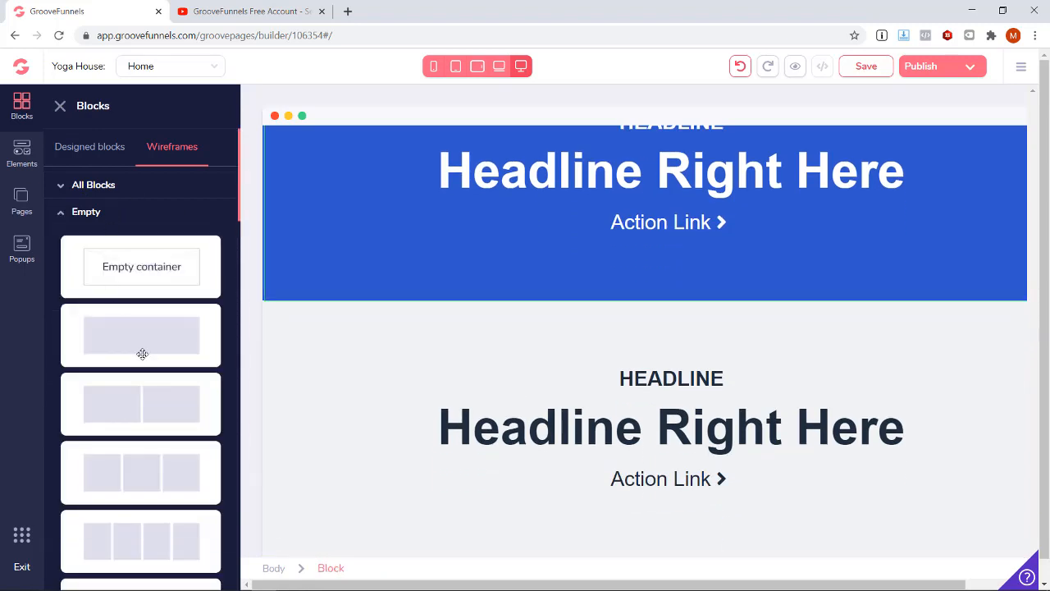
scroll(491, 329, down, 1)
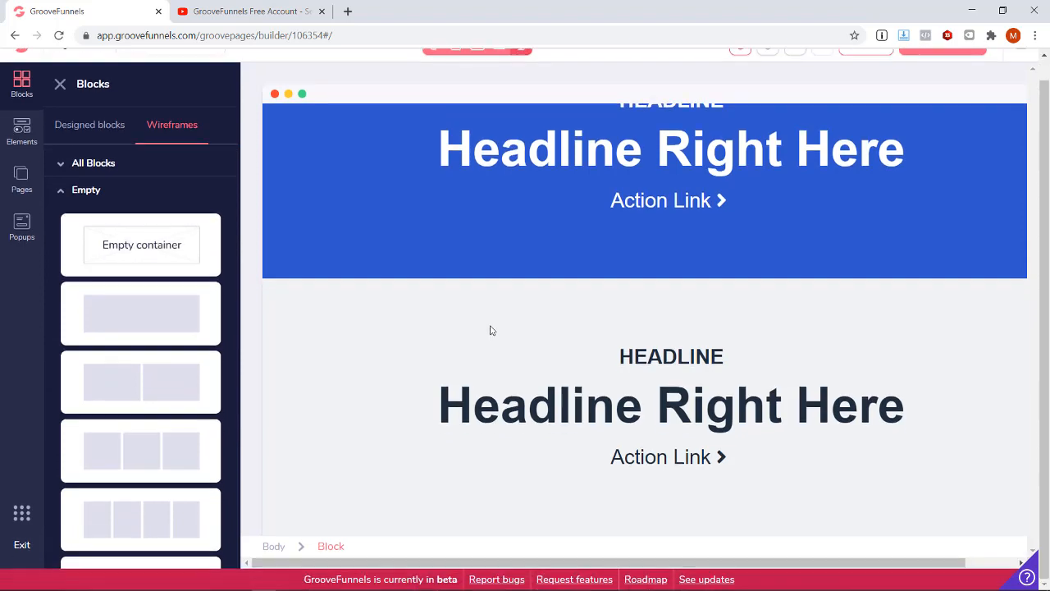
drag(140, 309, 464, 485)
drag(470, 533, 424, 492)
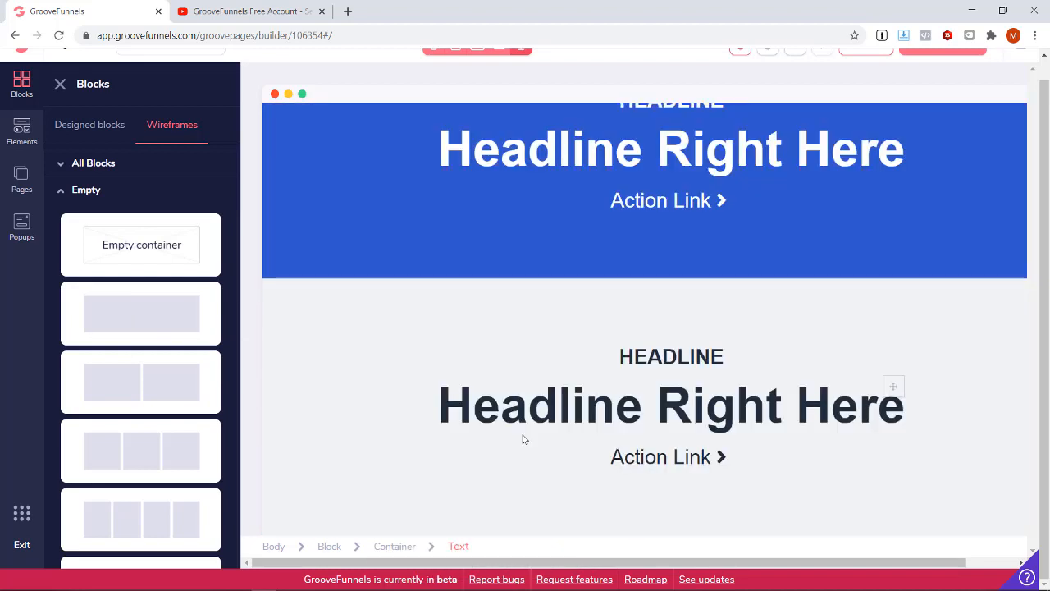
scroll(534, 431, down, 1)
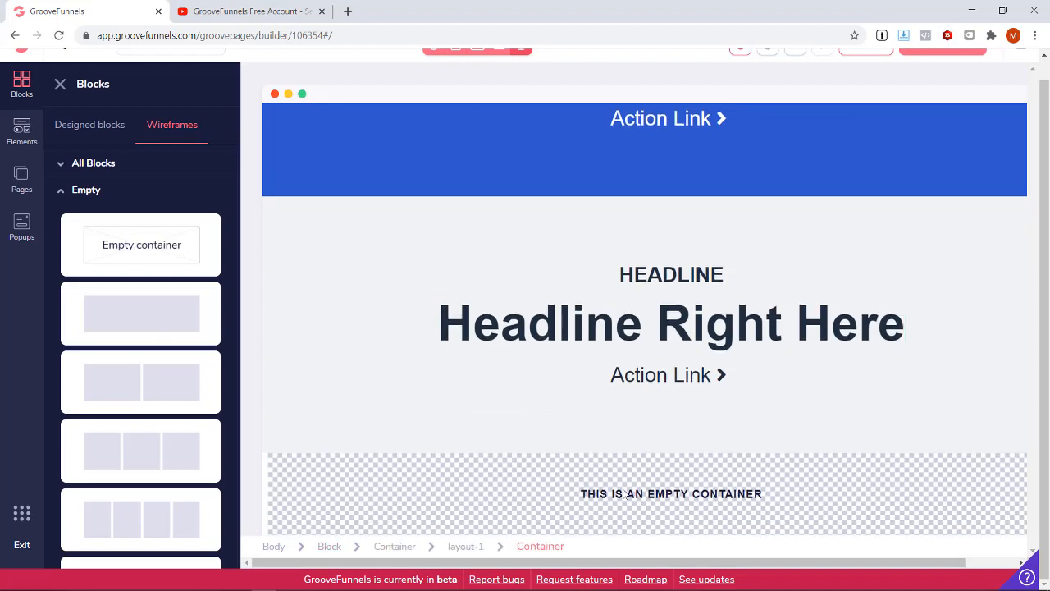
scroll(406, 327, up, 2)
scroll(408, 331, down, 2)
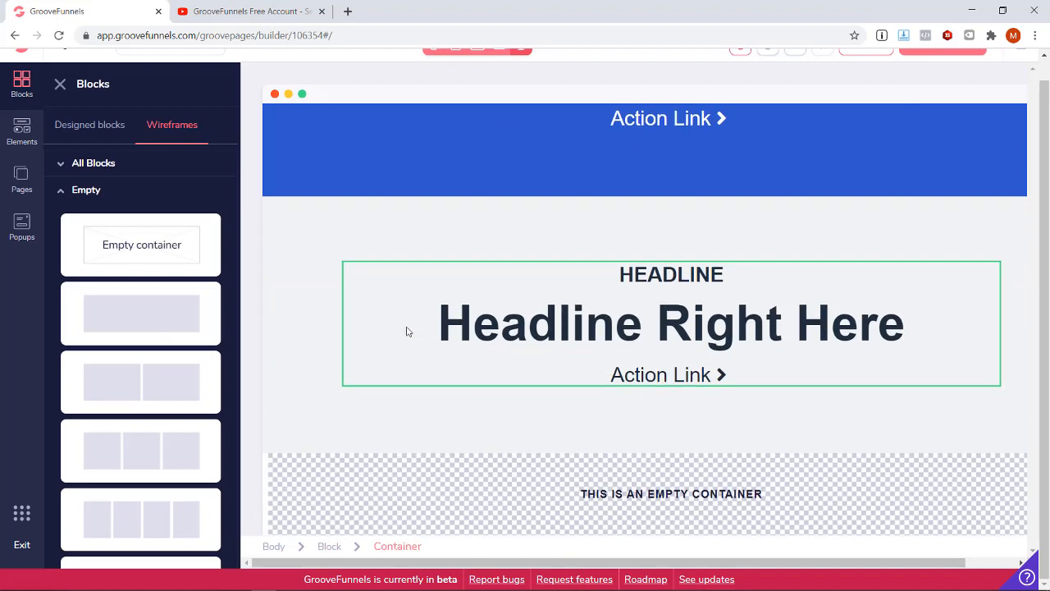
scroll(405, 330, up, 2)
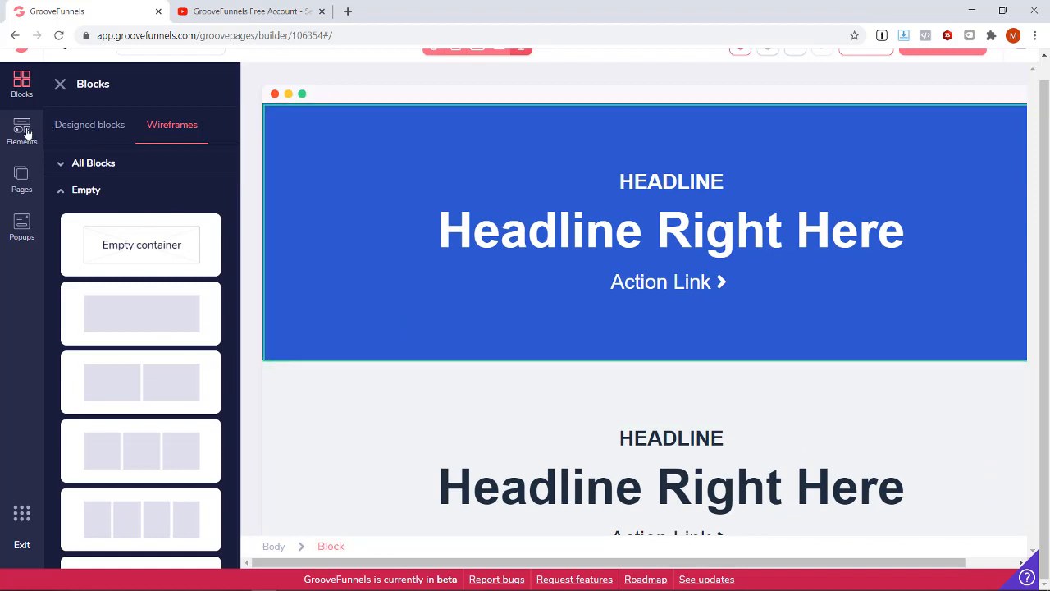
Step: Browse the available elements and place an H1 heading in the empty container below the second Call to Action block
click(24, 131)
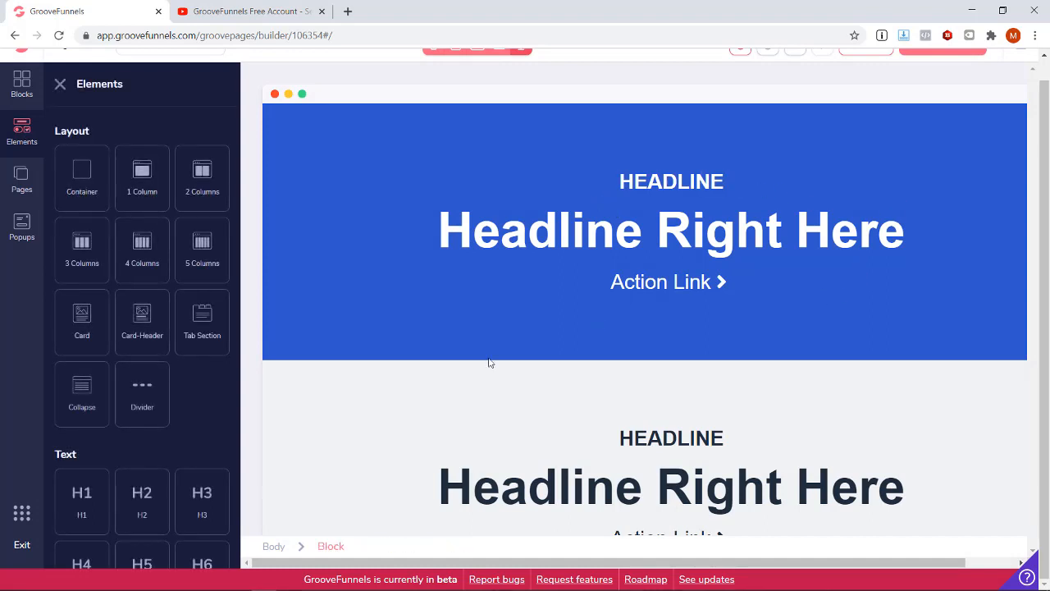
scroll(459, 357, down, 1)
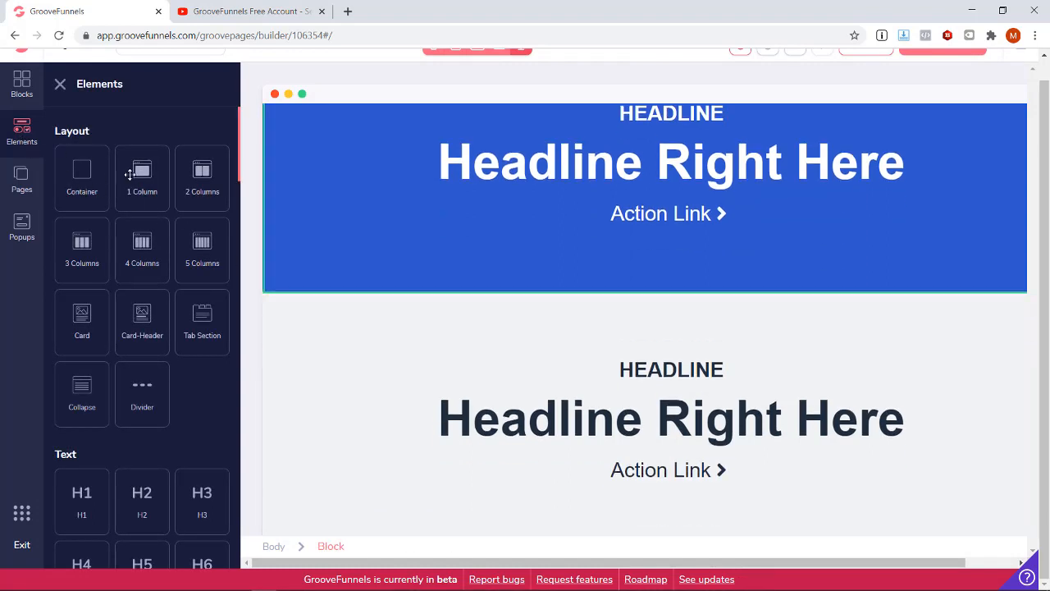
scroll(139, 238, down, 6)
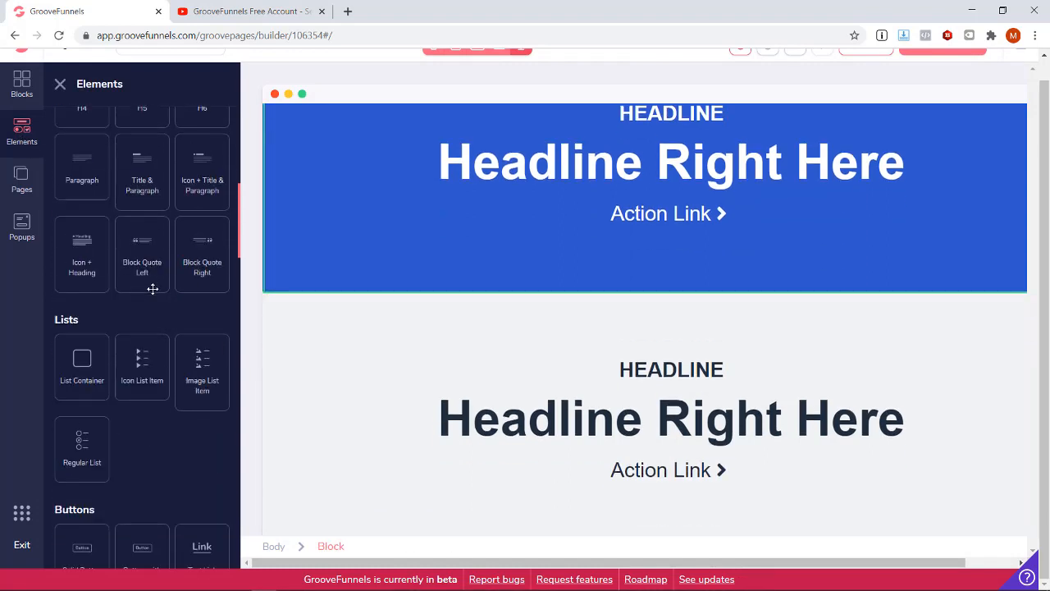
scroll(153, 301, down, 5)
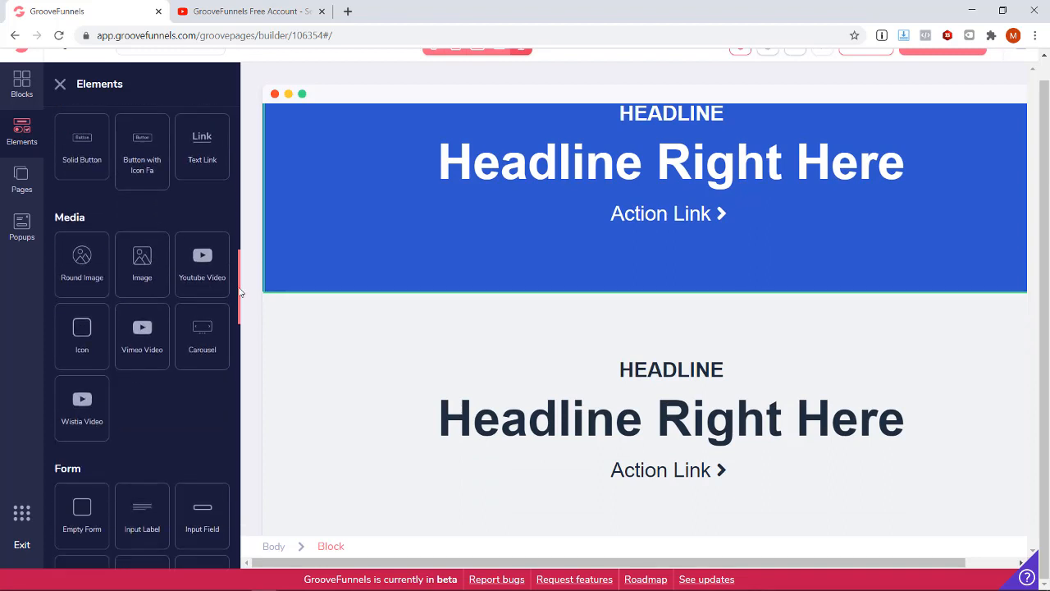
drag(240, 293, 240, 196)
scroll(408, 353, down, 2)
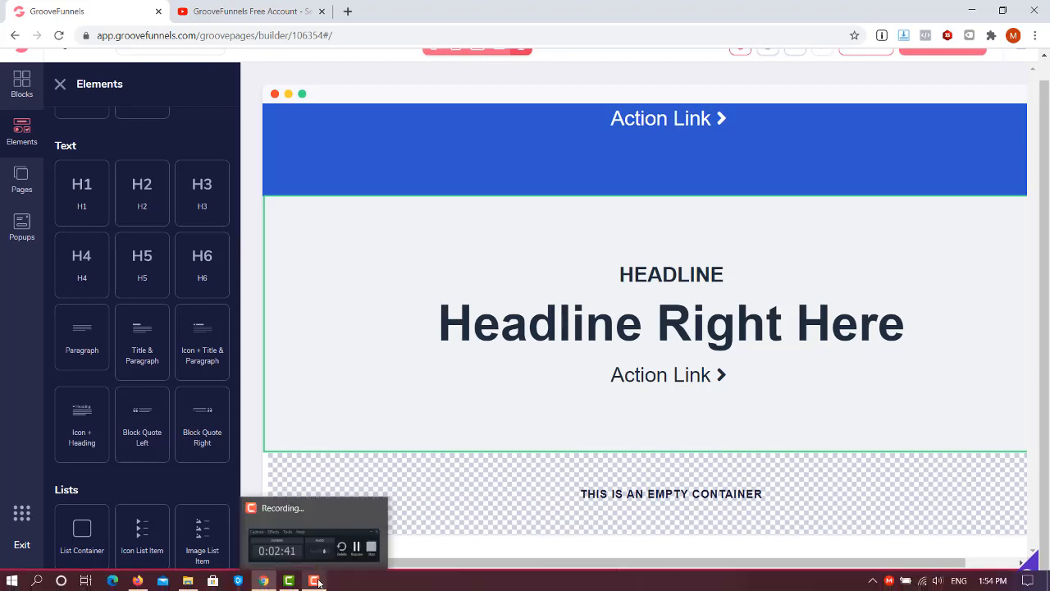
click(313, 582)
click(994, 566)
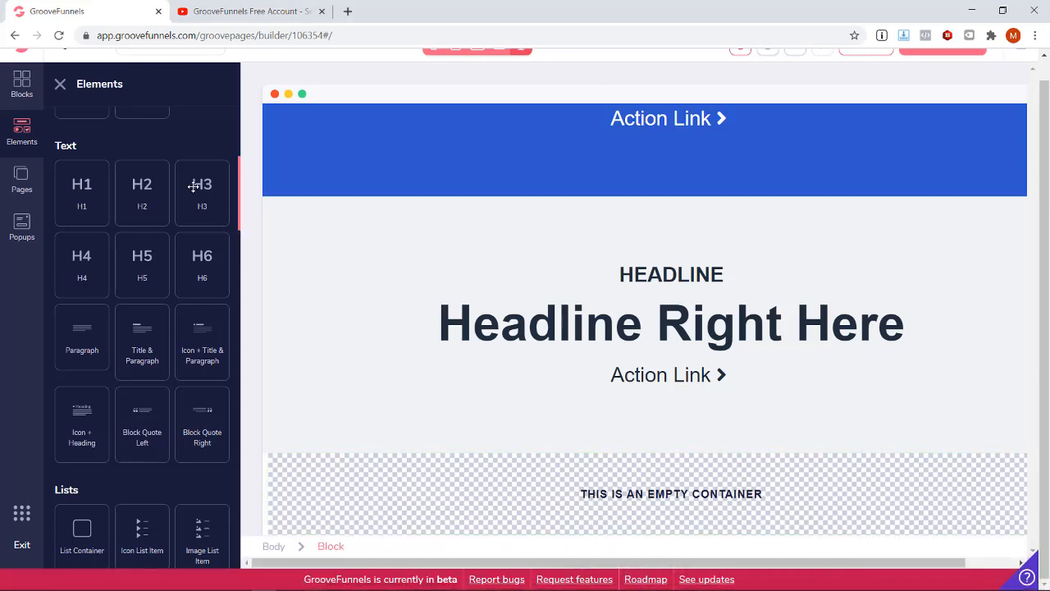
drag(80, 186, 654, 526)
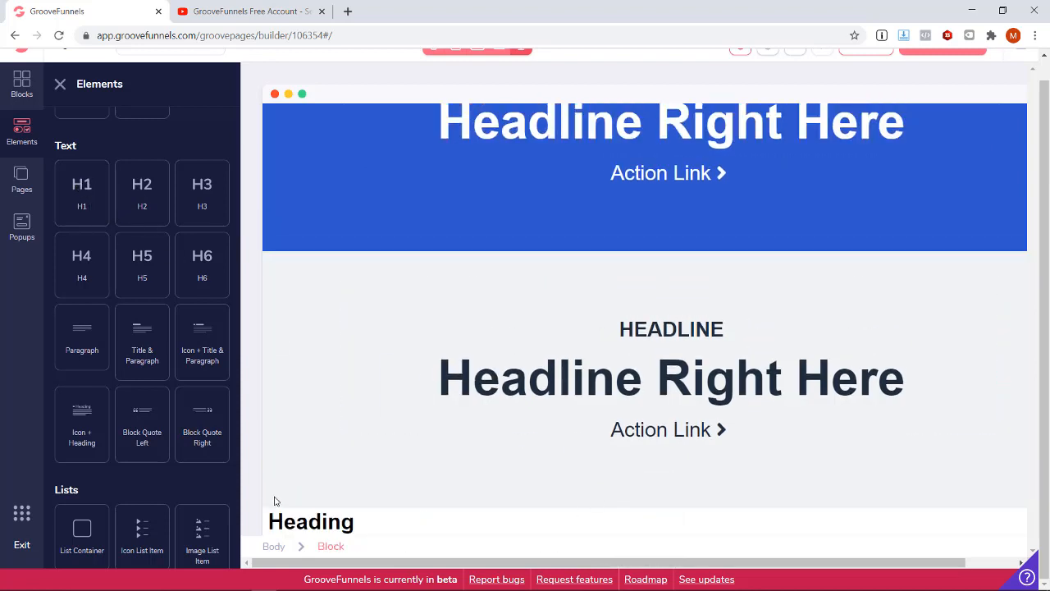
Step: Add a Paragraph element directly beneath the new heading
scroll(105, 211, down, 2)
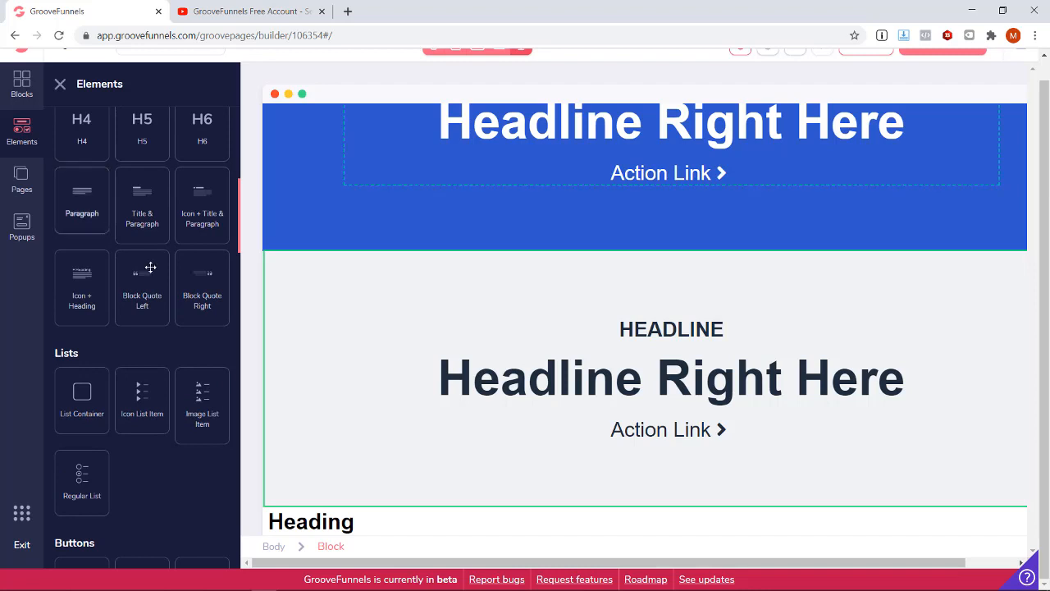
drag(86, 209, 371, 537)
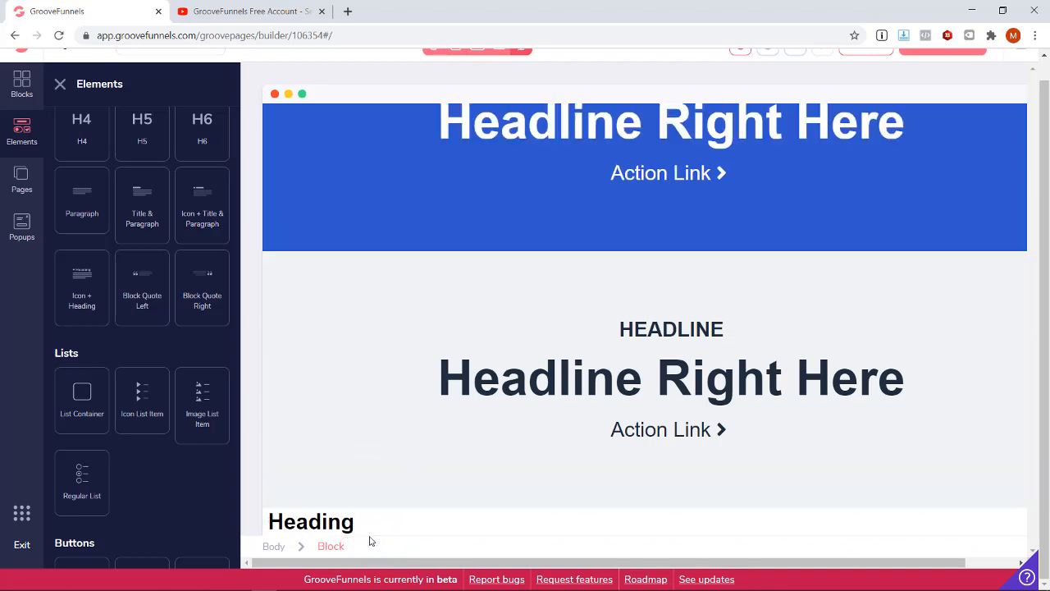
scroll(411, 534, up, 1)
scroll(410, 534, down, 1)
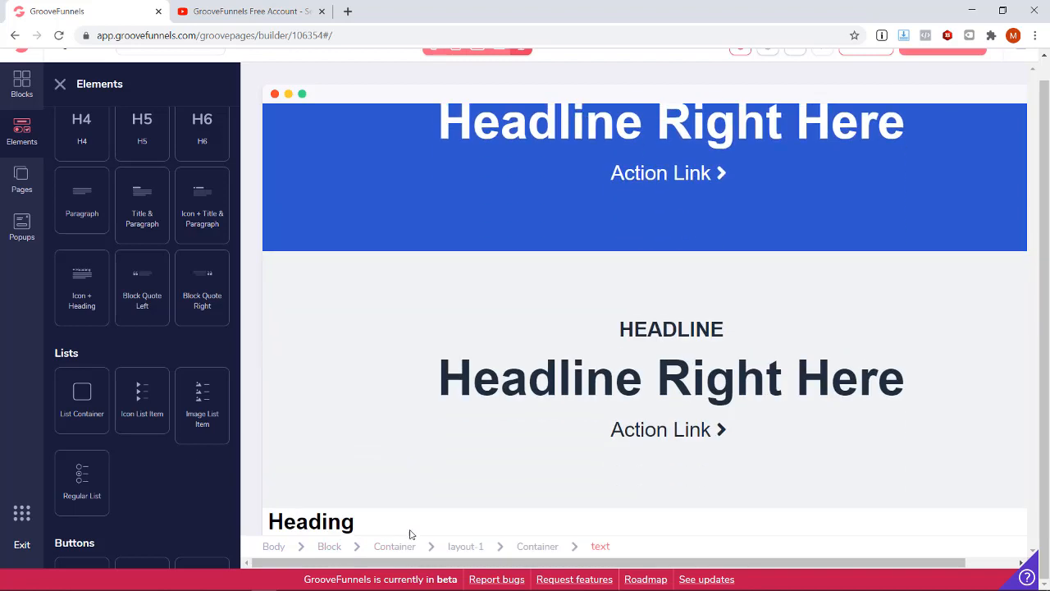
drag(72, 203, 311, 519)
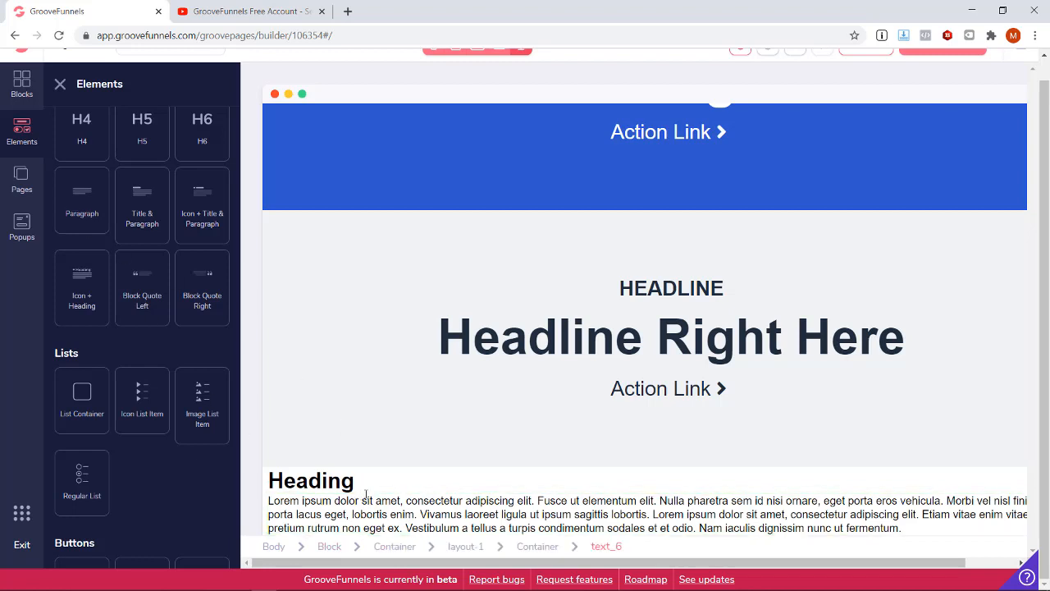
Step: Insert an Image element between the heading and the paragraph
scroll(182, 359, down, 5)
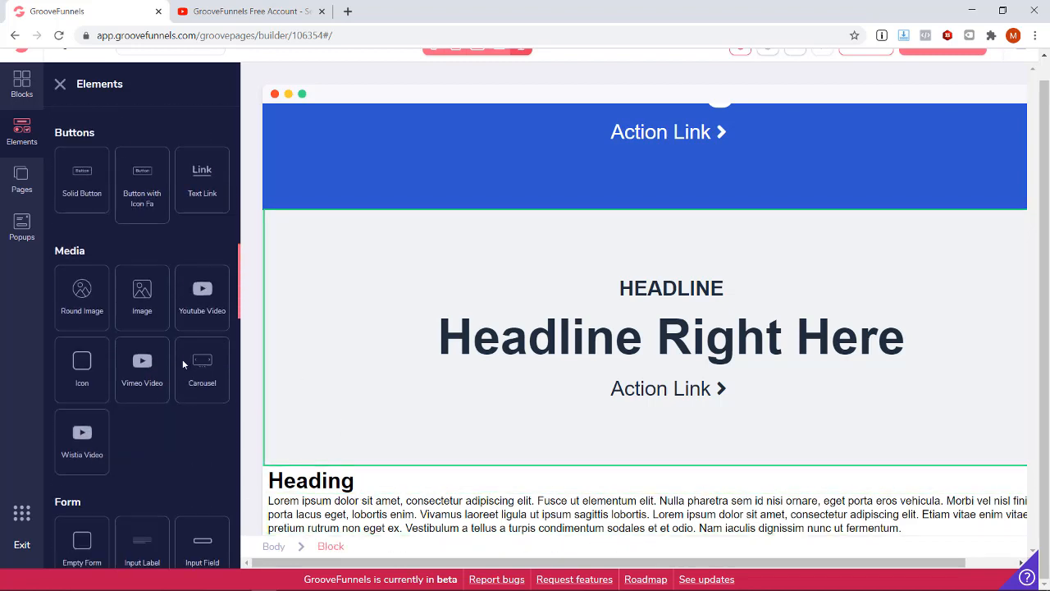
scroll(182, 363, down, 2)
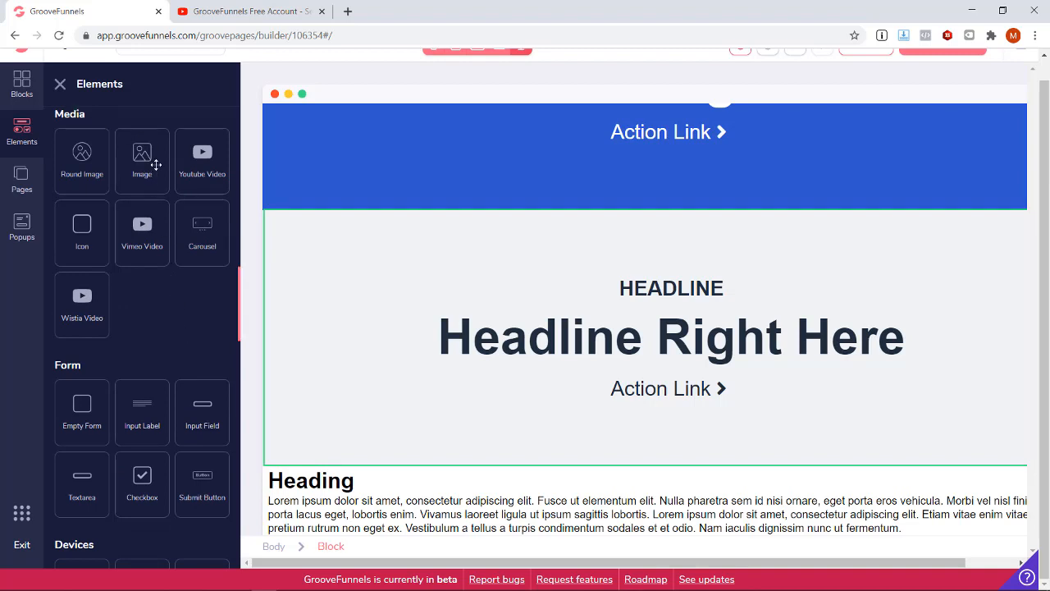
drag(142, 156, 607, 469)
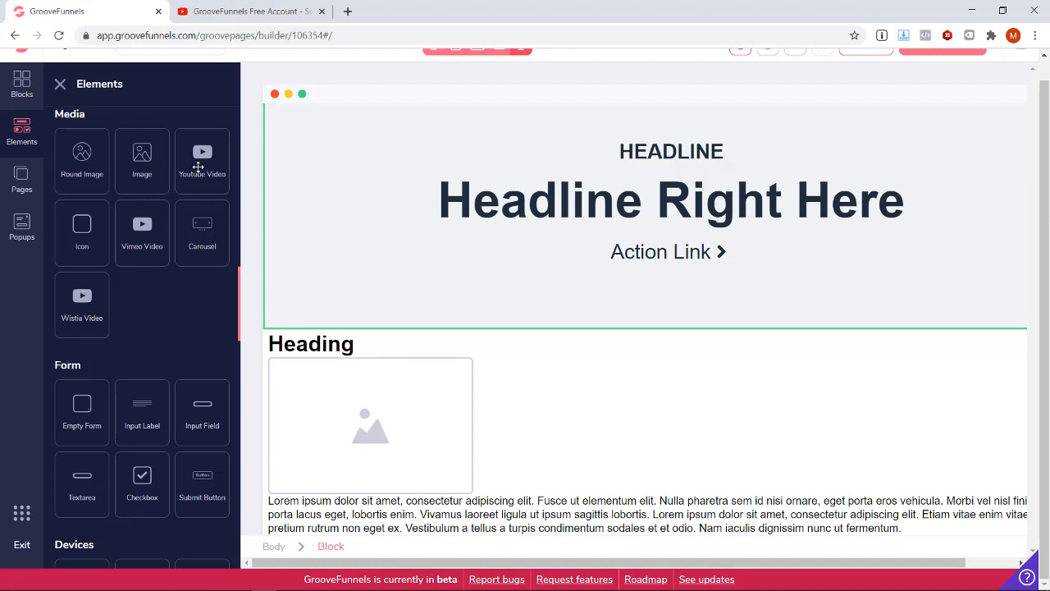
Step: Add a YouTube Video element beneath the Action Link in the grey Call to Action block and review the page
drag(203, 149, 678, 394)
scroll(628, 334, down, 4)
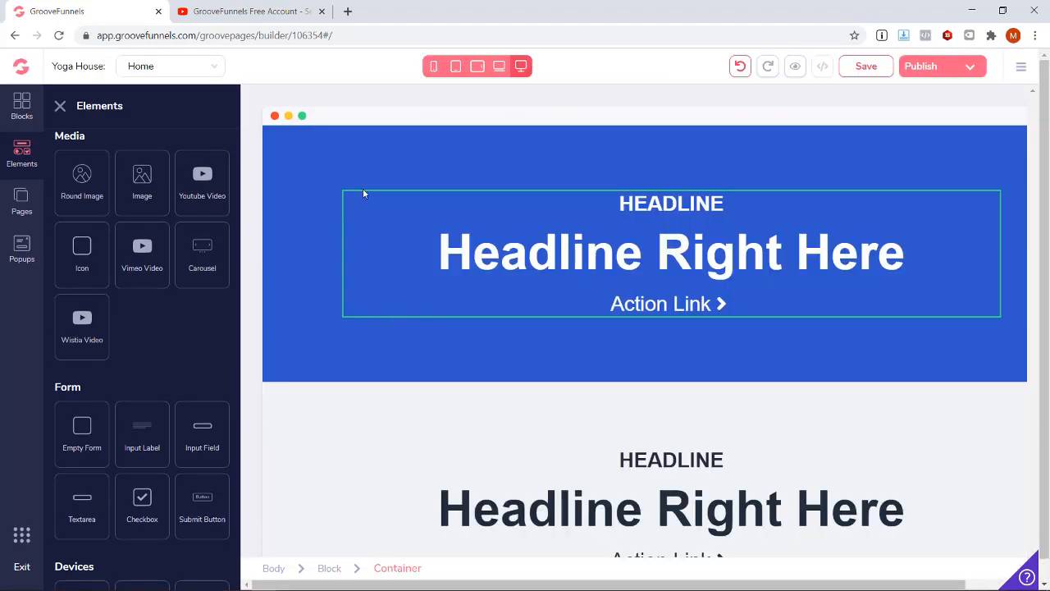
scroll(694, 330, down, 8)
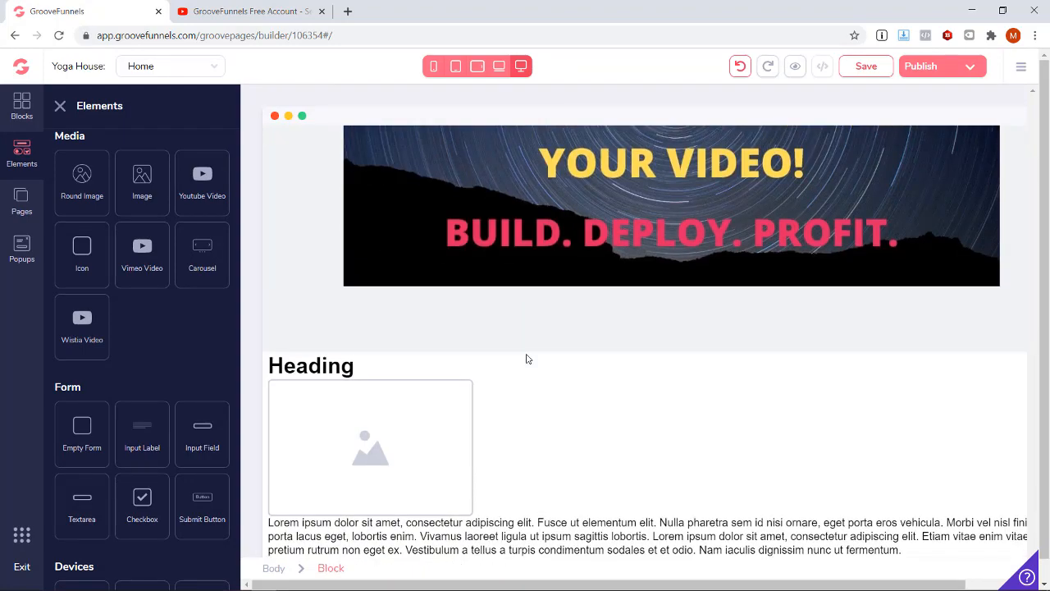
scroll(529, 359, down, 2)
scroll(584, 444, up, 6)
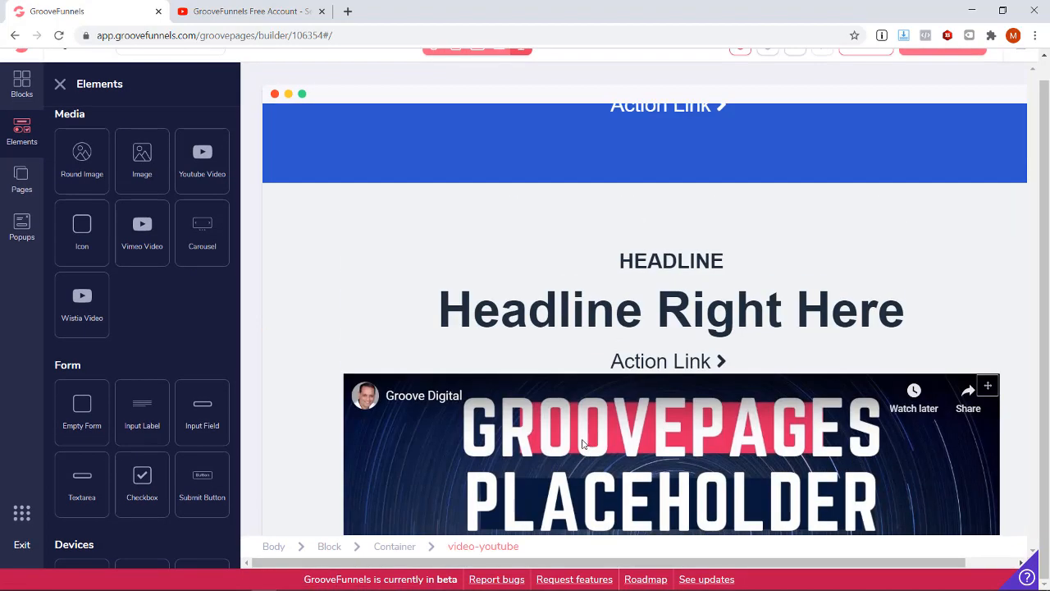
scroll(574, 439, up, 2)
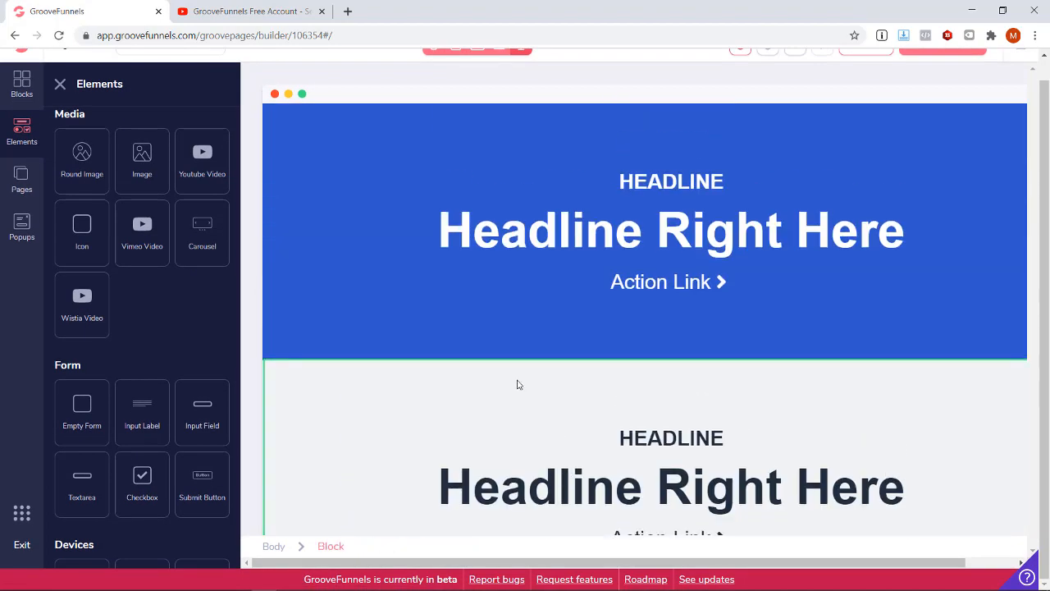
Step: Duplicate the blue Call to Action block and delete the upper of the two copies
click(338, 268)
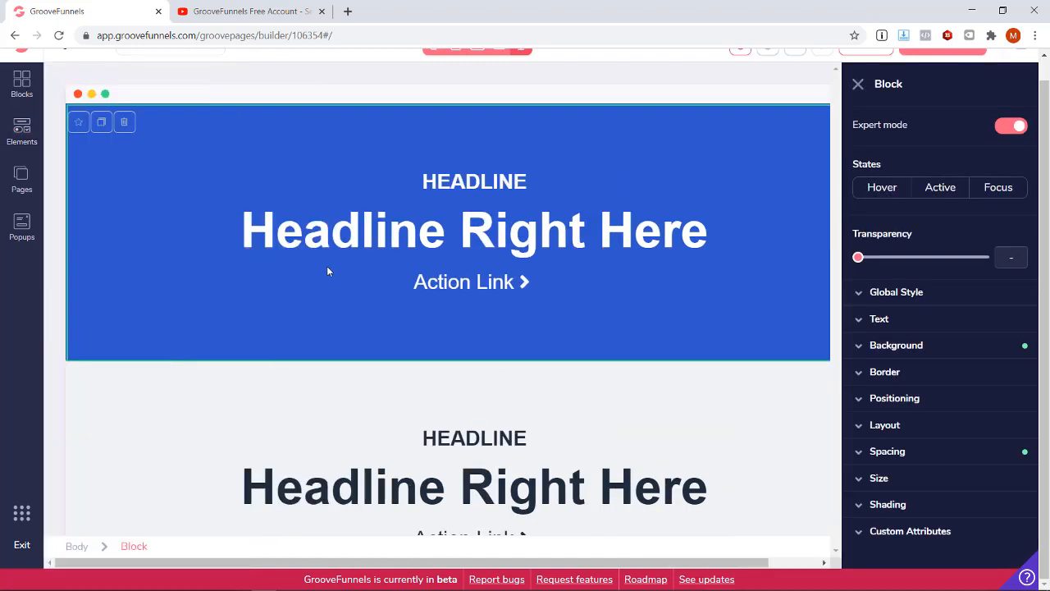
click(101, 123)
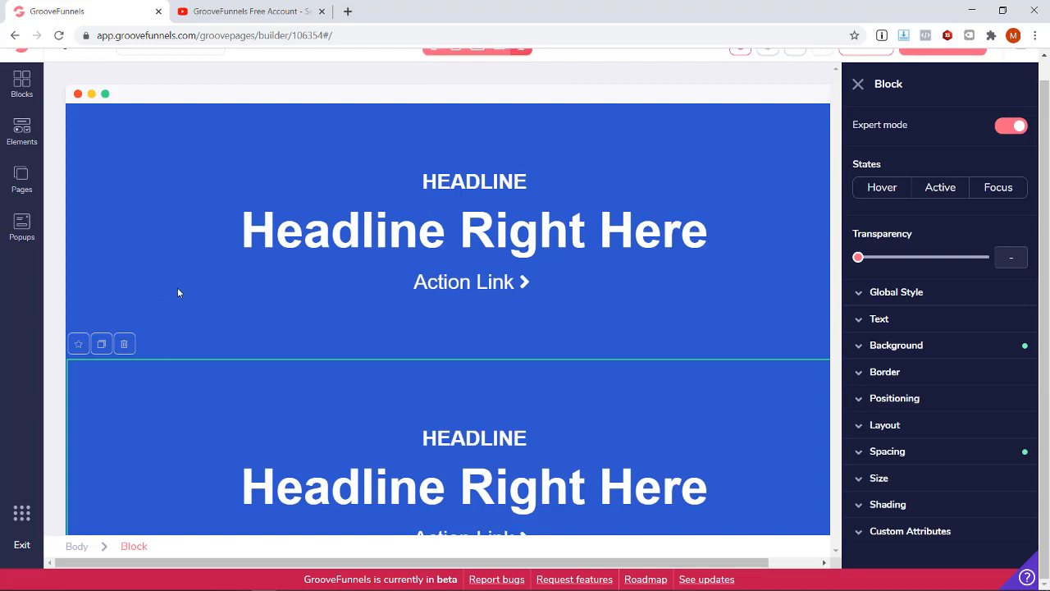
click(151, 205)
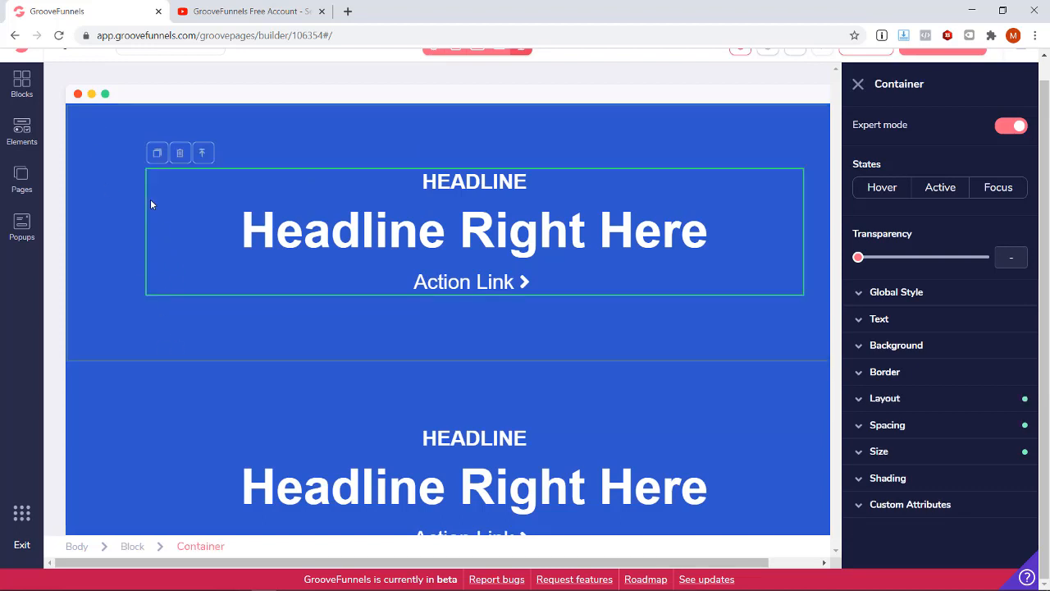
click(107, 195)
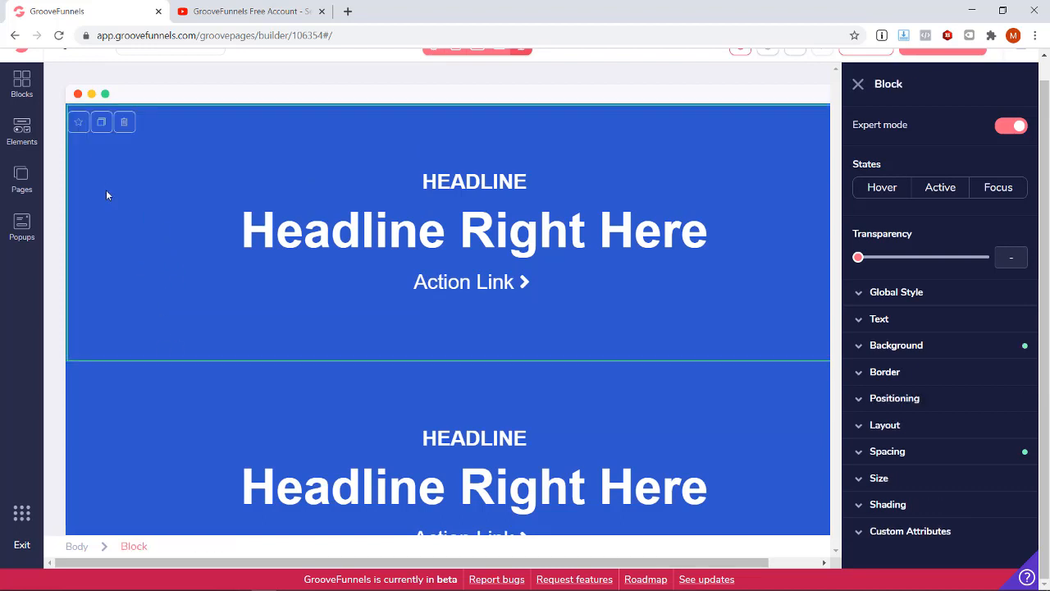
click(124, 123)
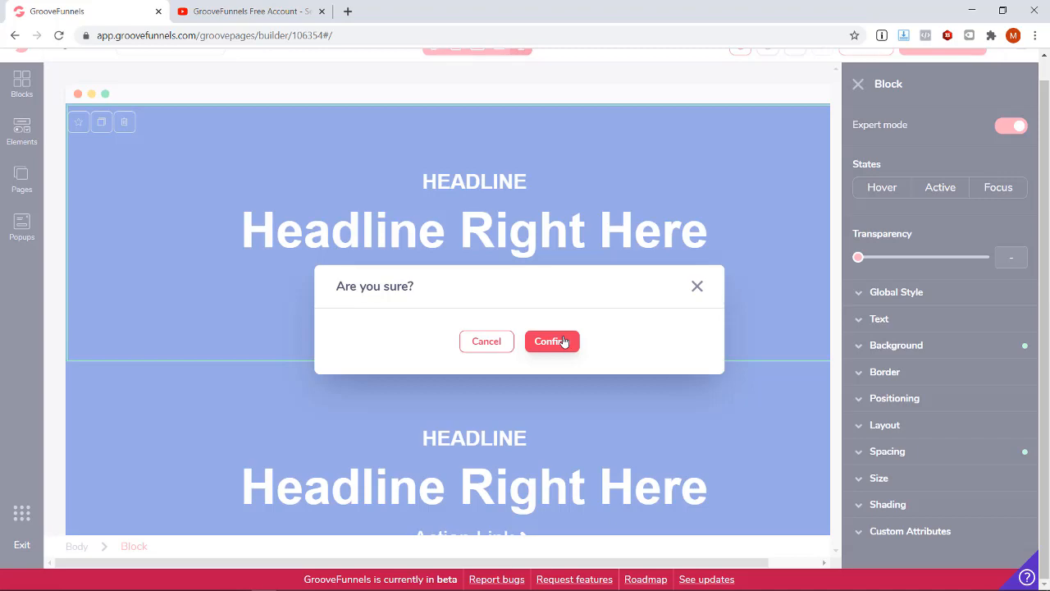
click(564, 341)
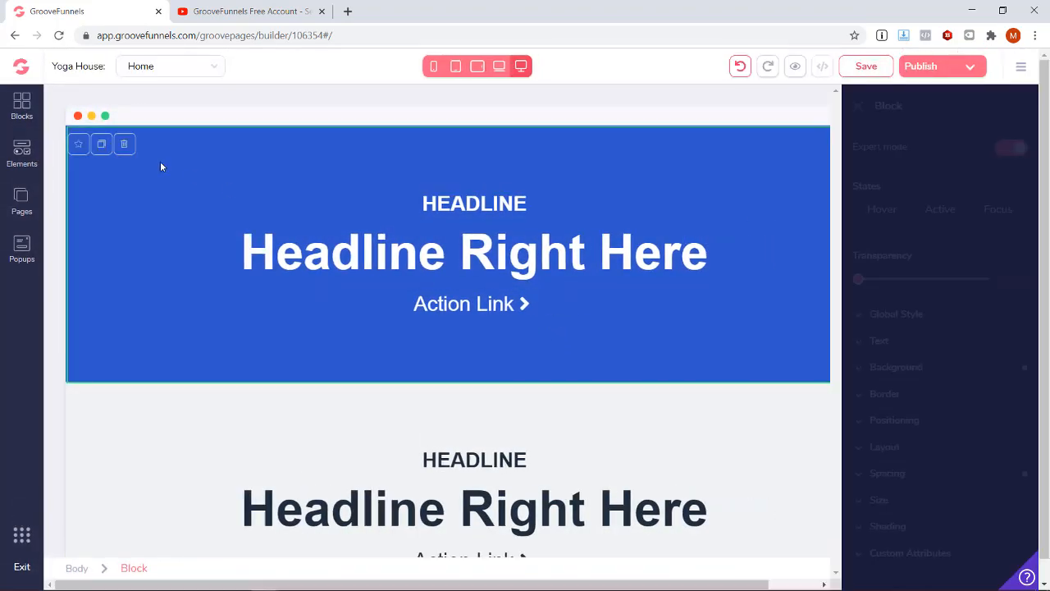
Step: Delete the remaining blue Call to Action block and save the page
click(124, 144)
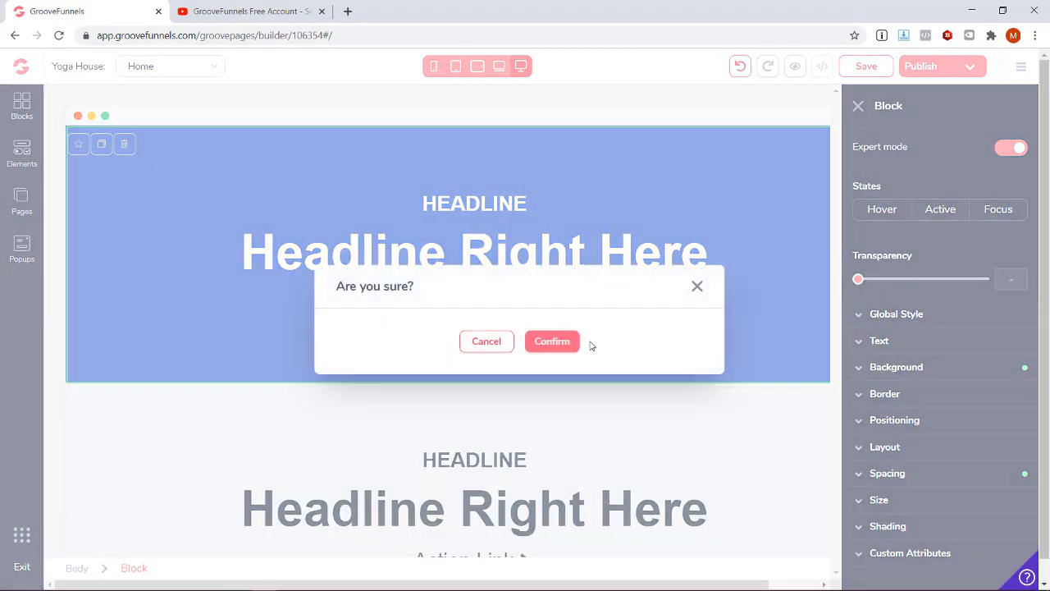
click(547, 340)
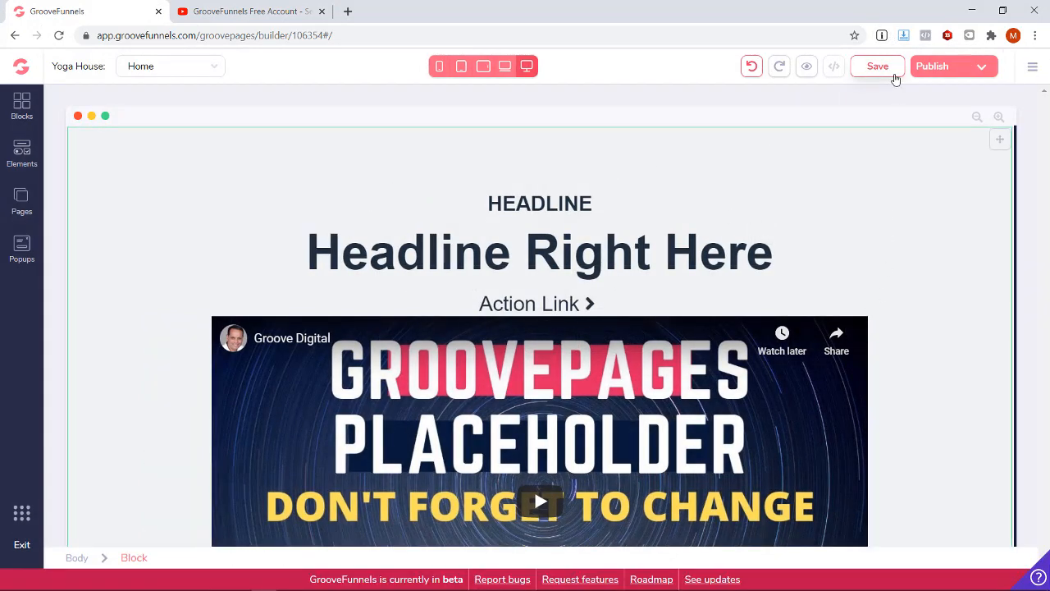
click(878, 72)
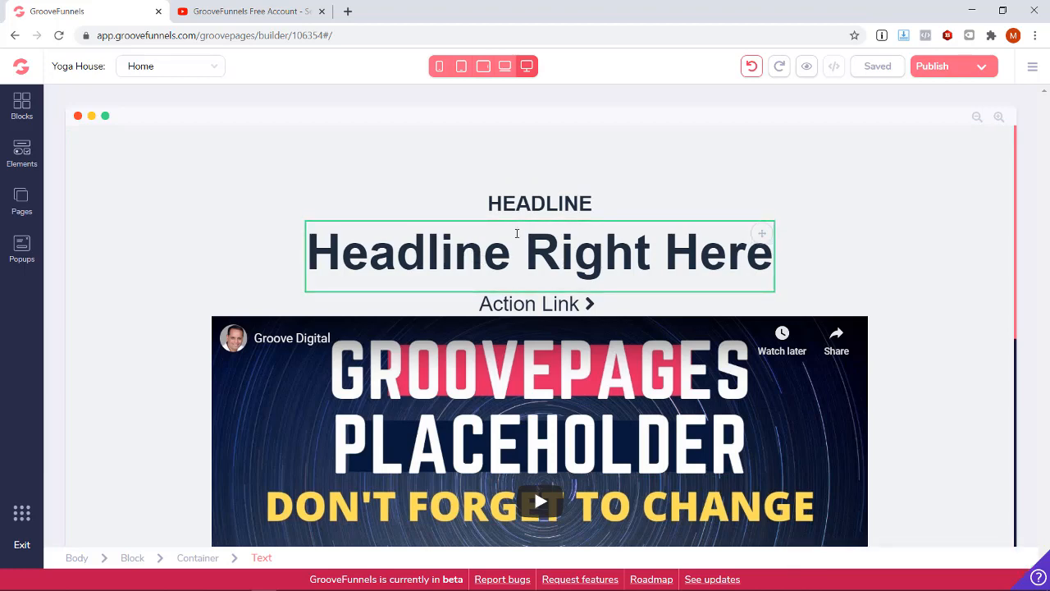
Step: Delete the large "Headline Right Here" text and the small "HEADLINE" text from the block containing the video
click(517, 234)
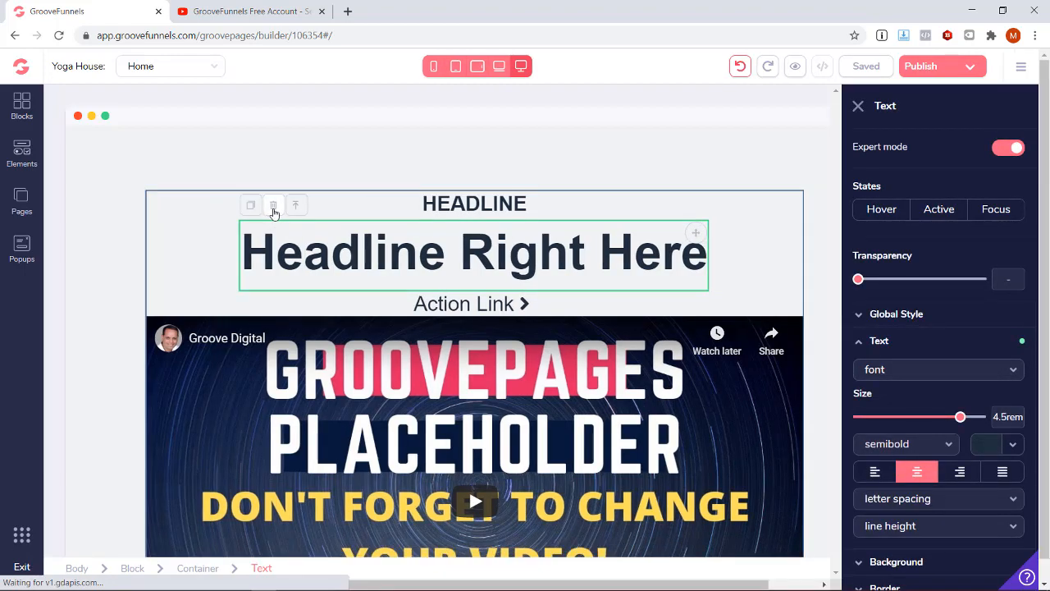
click(274, 212)
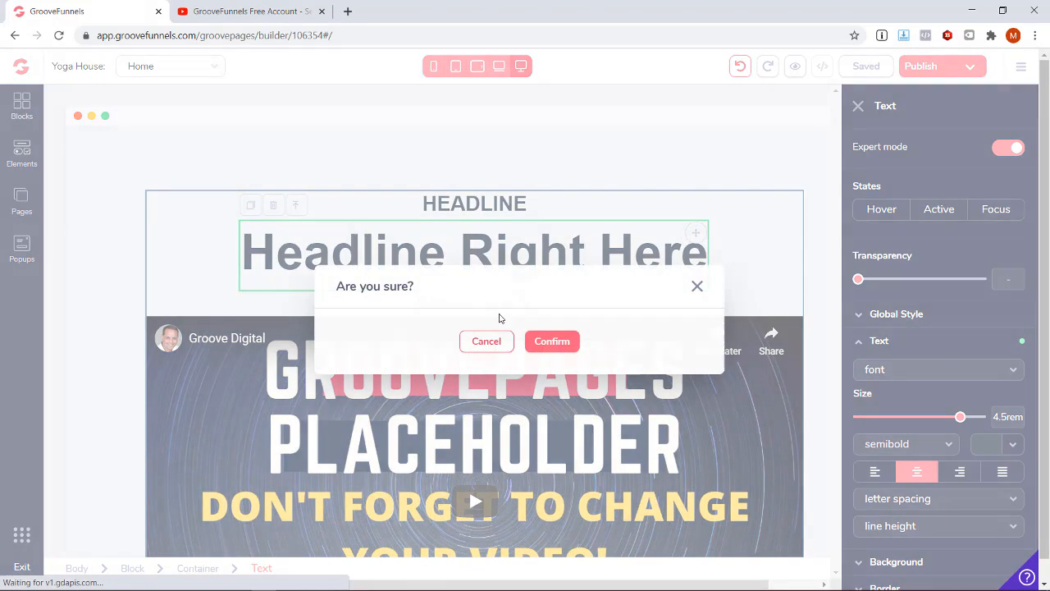
click(547, 346)
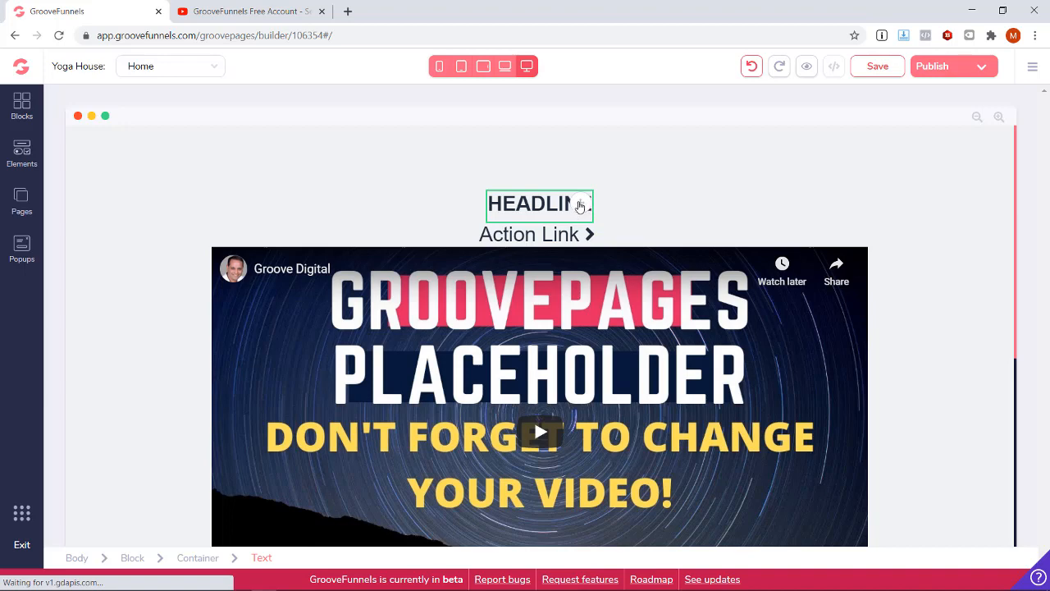
mouse_move(579, 206)
mouse_down()
mouse_move(574, 234)
mouse_move(579, 210)
mouse_up()
click(532, 203)
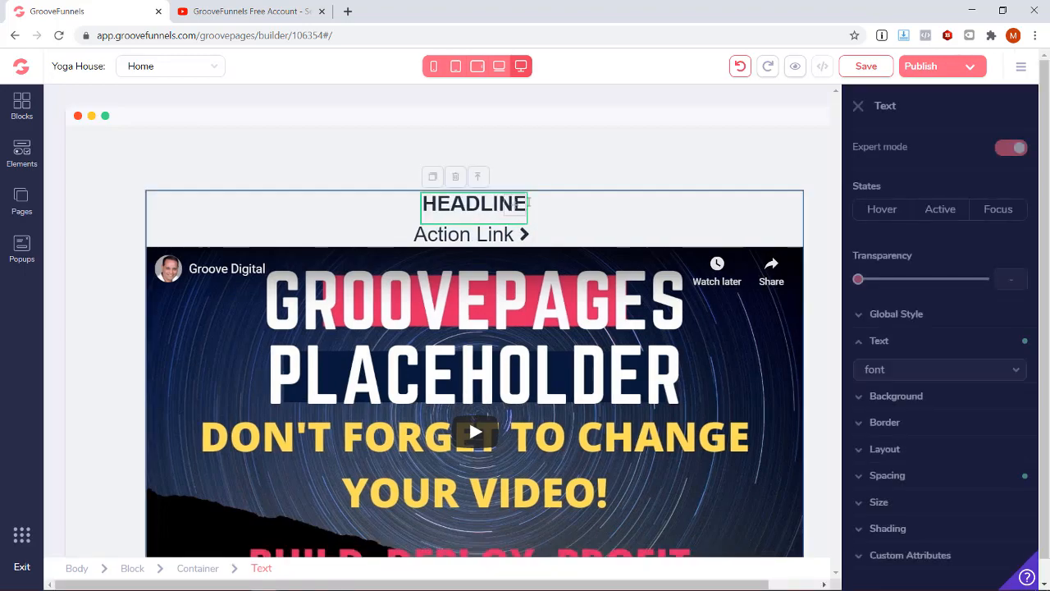
click(457, 179)
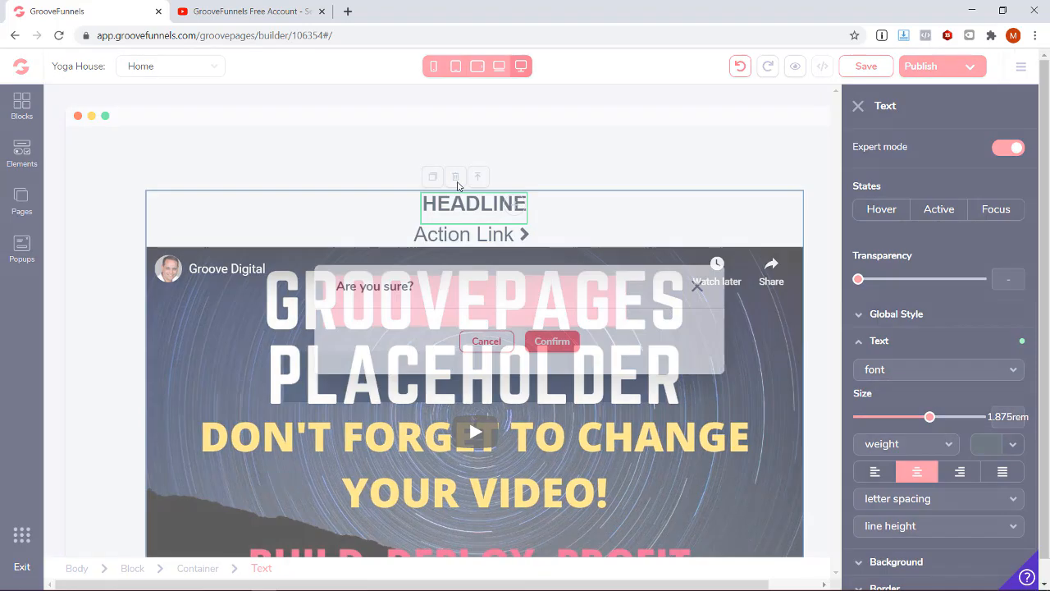
click(551, 340)
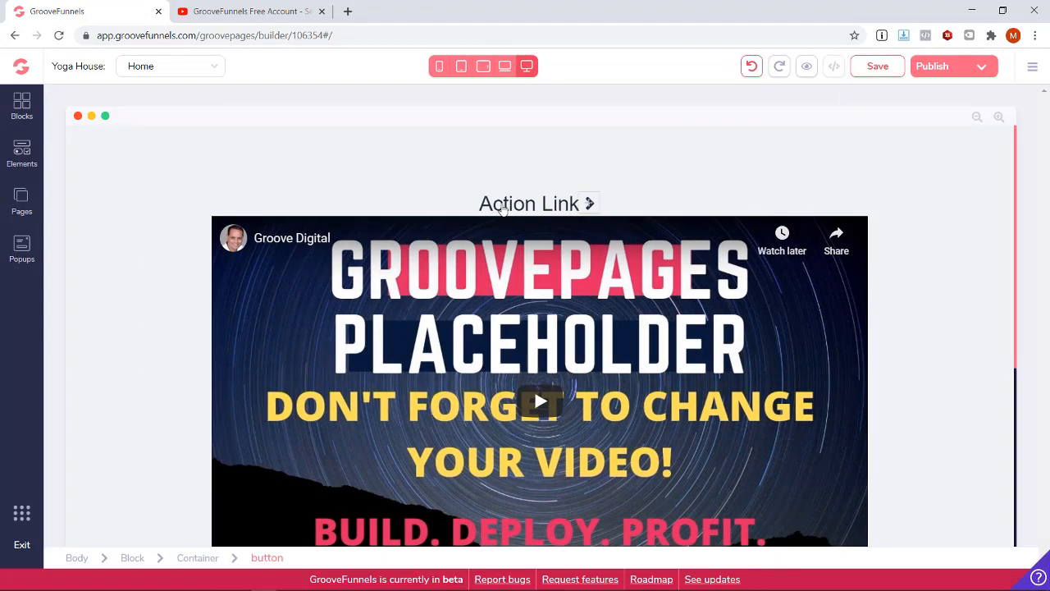
Step: Delete the Action Link button above the YouTube video
click(443, 203)
click(449, 179)
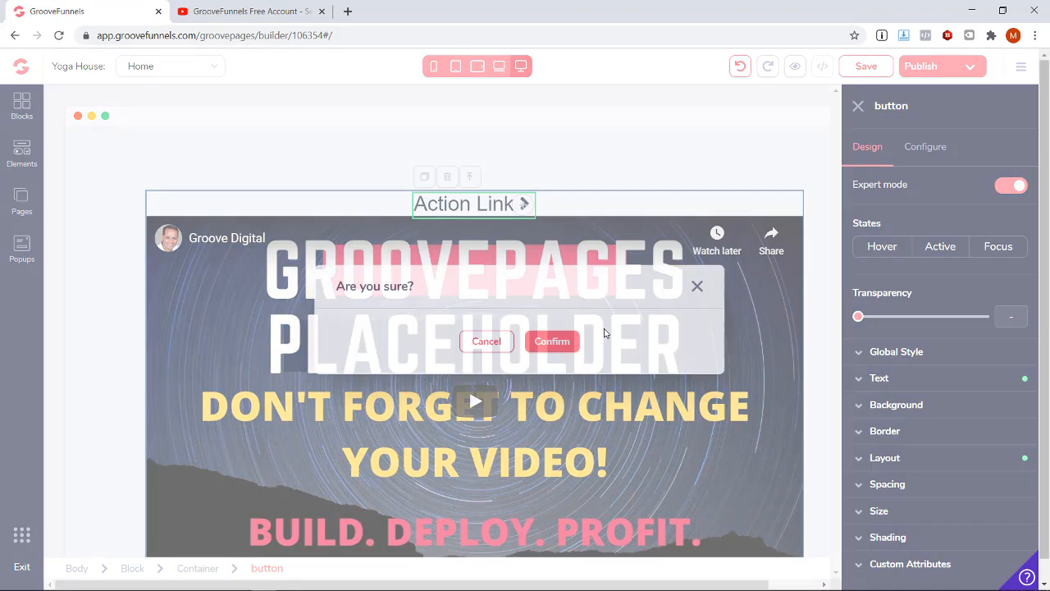
click(550, 339)
scroll(246, 279, down, 4)
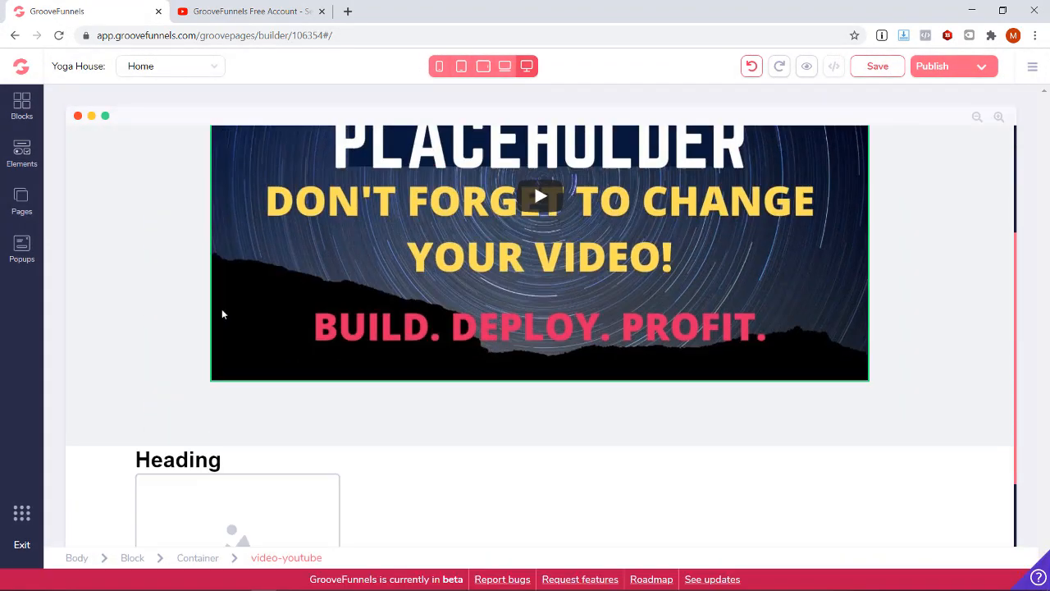
scroll(541, 404, up, 4)
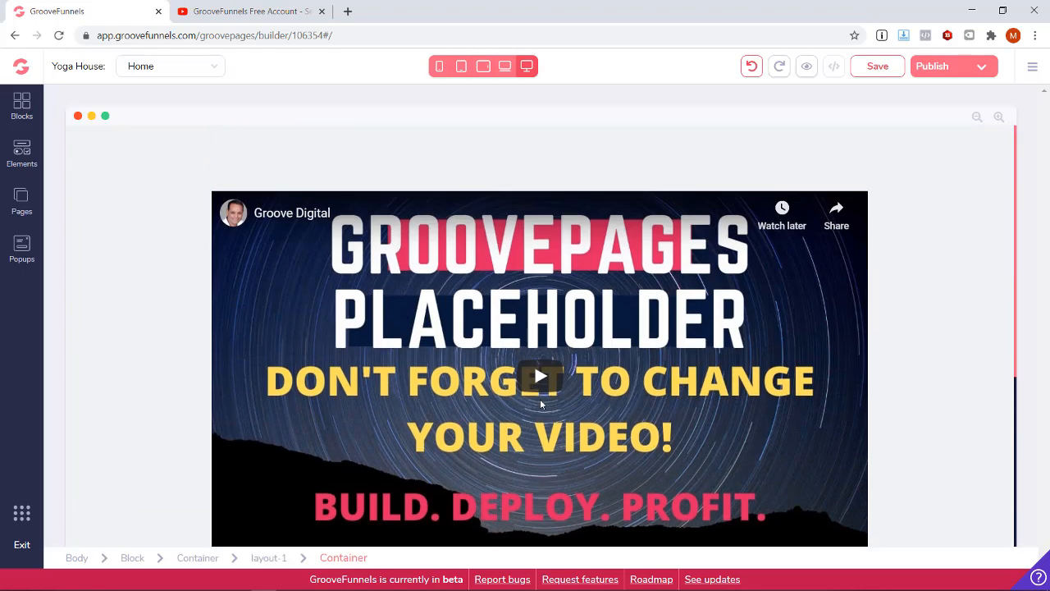
click(217, 289)
scroll(219, 293, down, 4)
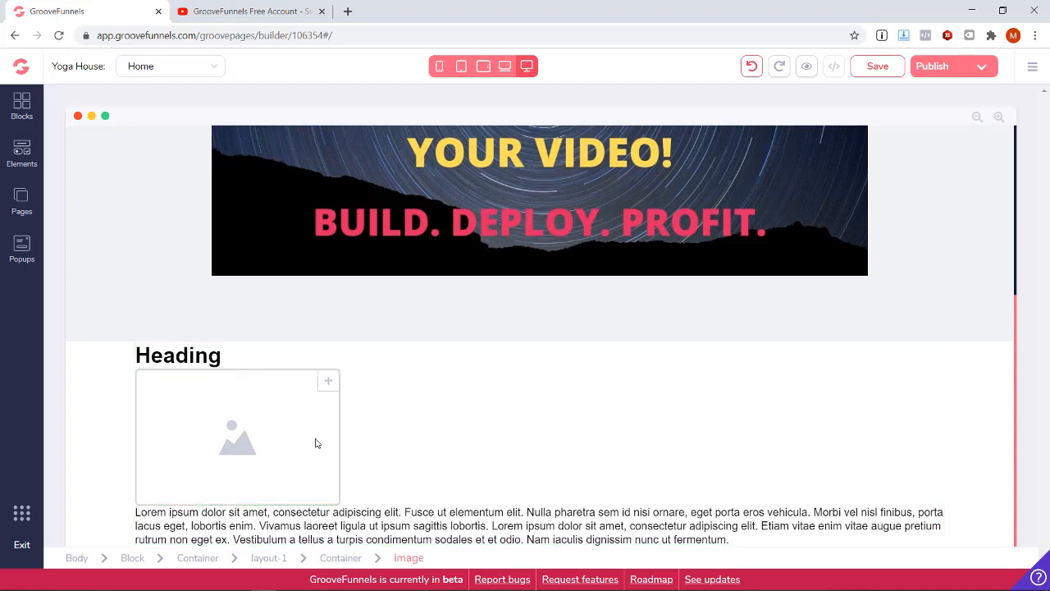
scroll(528, 408, up, 4)
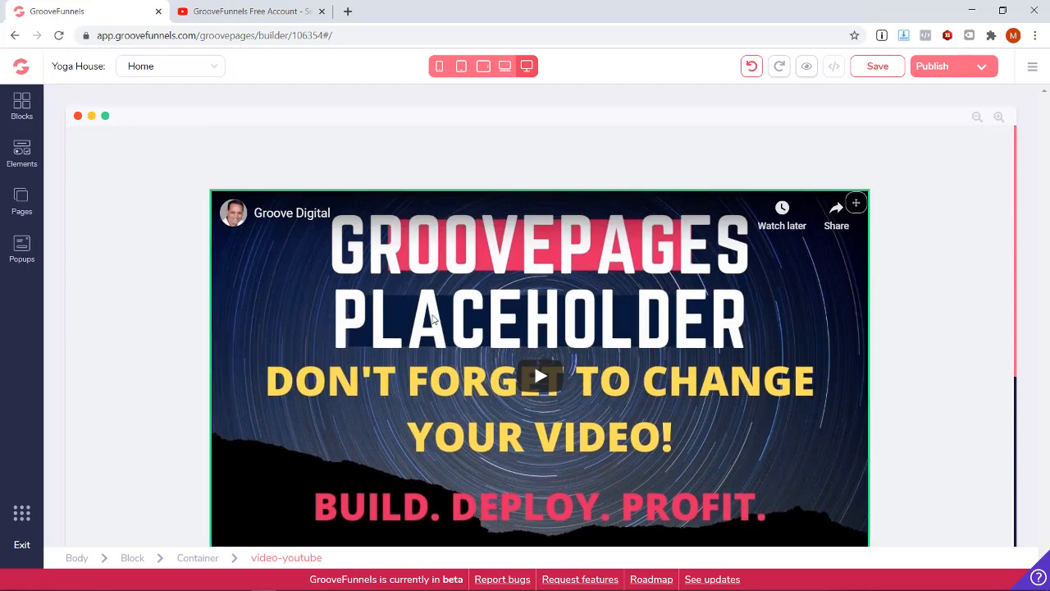
scroll(541, 369, down, 3)
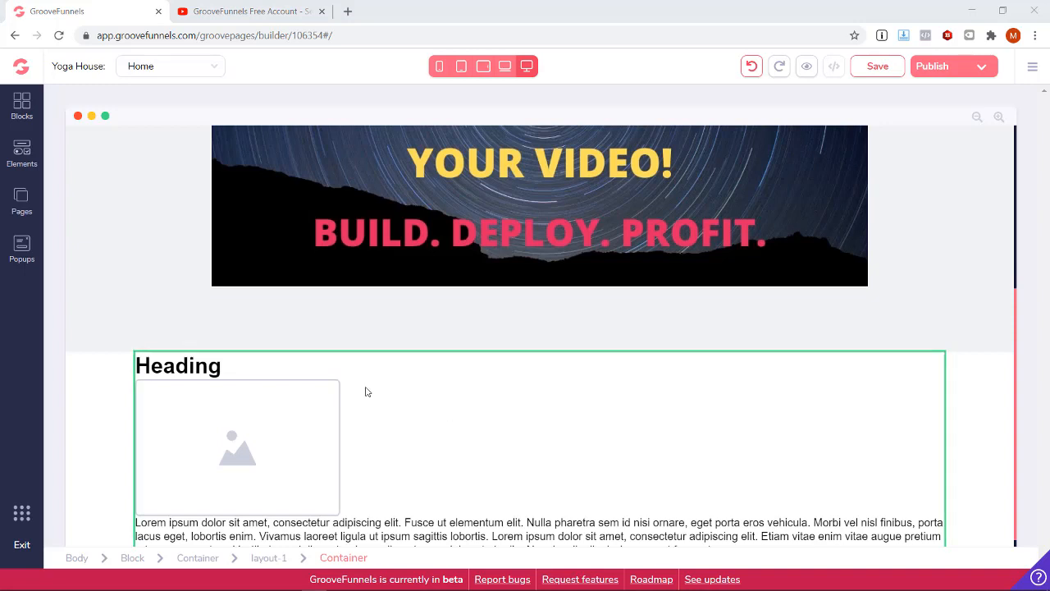
Step: Open the style settings of the "Heading" text below the video and switch Expert mode off and back on
click(212, 362)
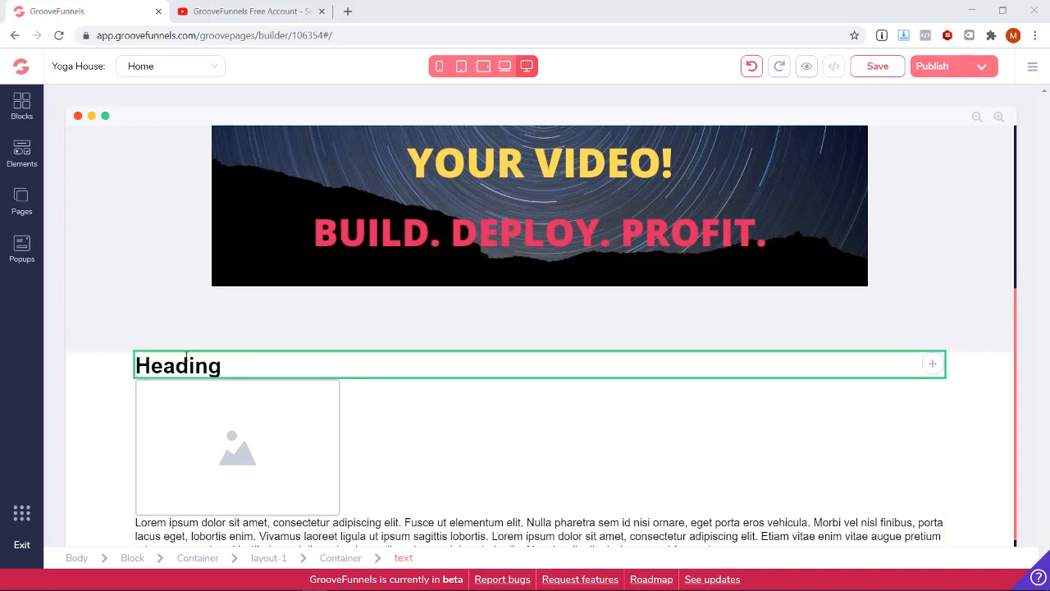
click(251, 369)
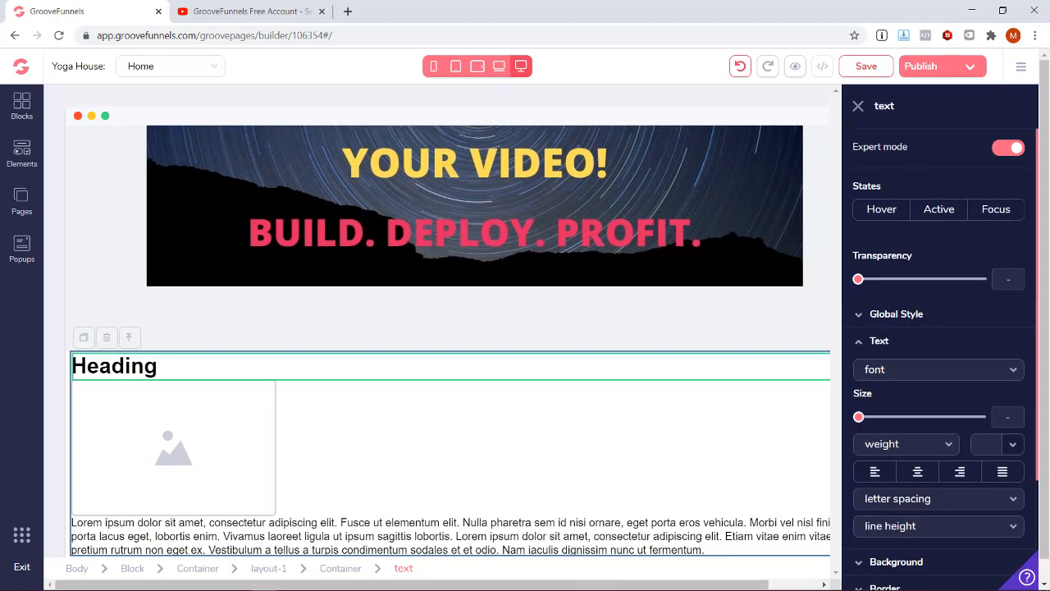
click(1002, 149)
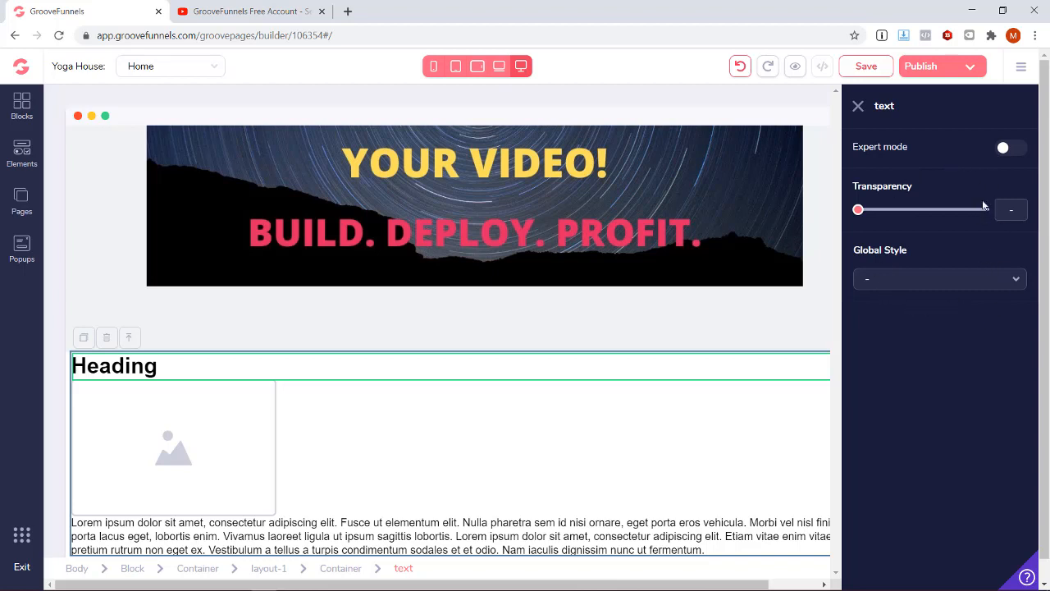
click(1008, 150)
scroll(911, 279, down, 1)
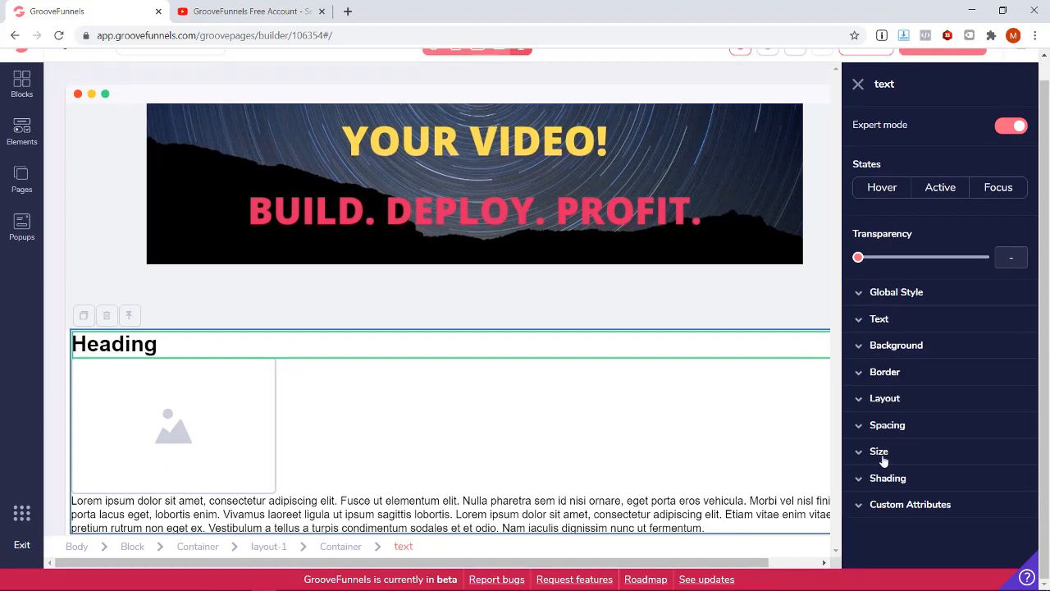
Step: Set the "Heading" text's font to roboto and its size to 3rem
click(860, 321)
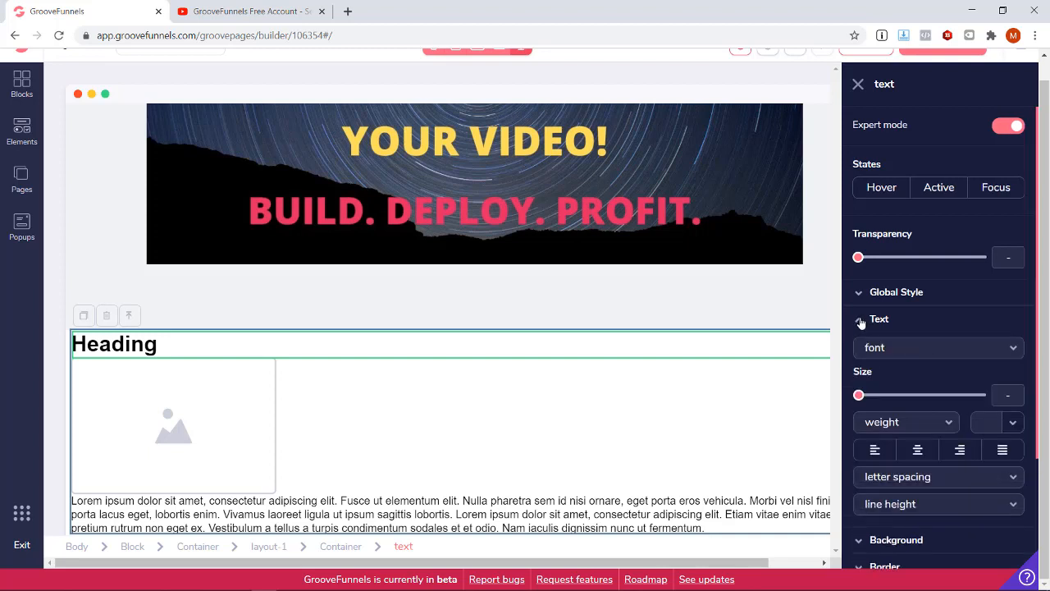
click(930, 354)
click(902, 425)
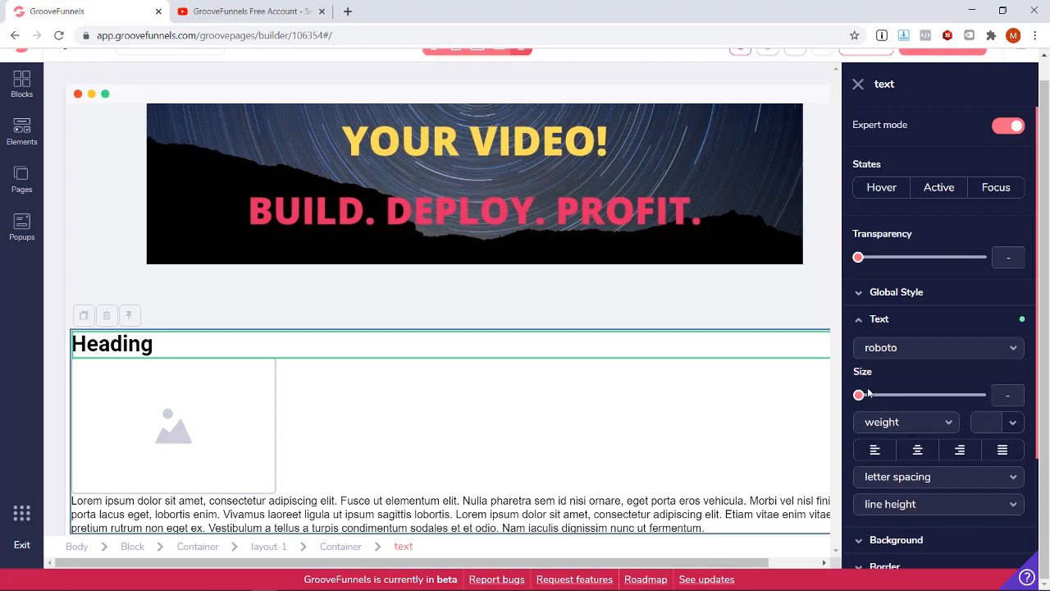
drag(859, 396, 950, 397)
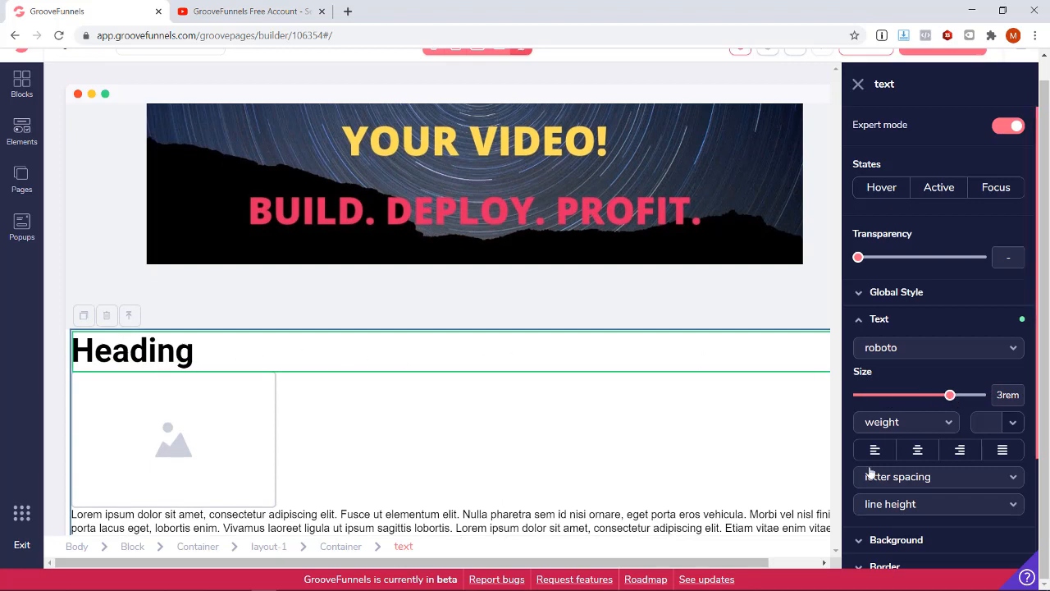
Step: Colour the "Heading" text red (#DC1818) and align it to the centre
click(1013, 423)
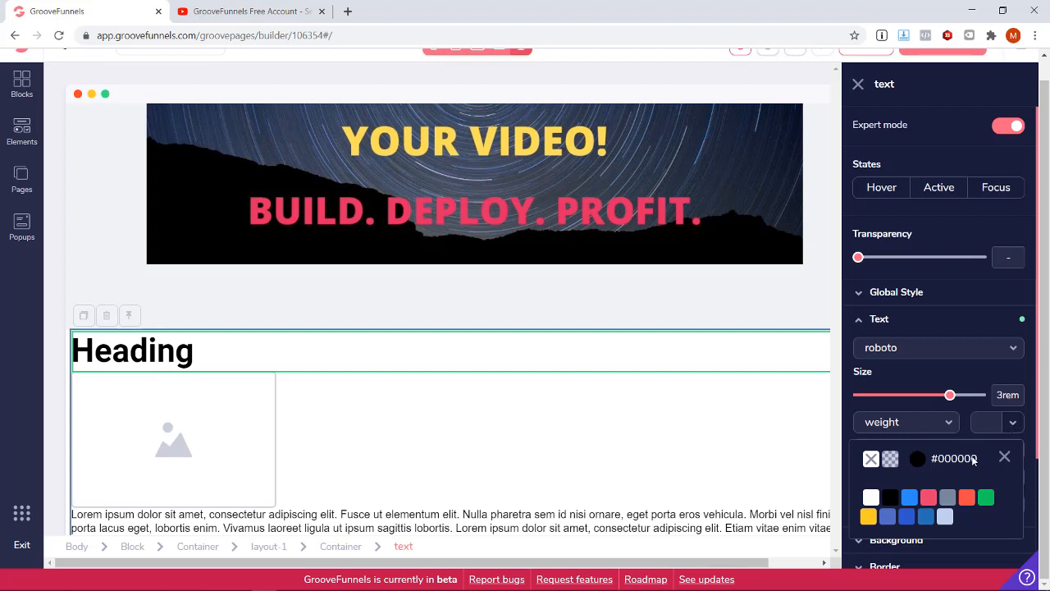
click(966, 497)
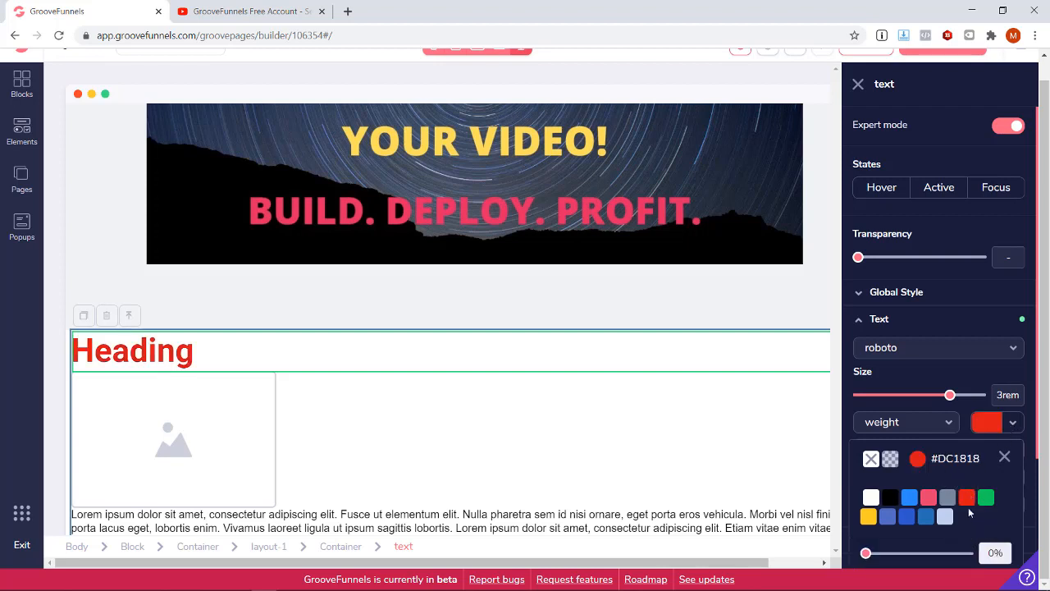
click(968, 377)
scroll(944, 379, down, 1)
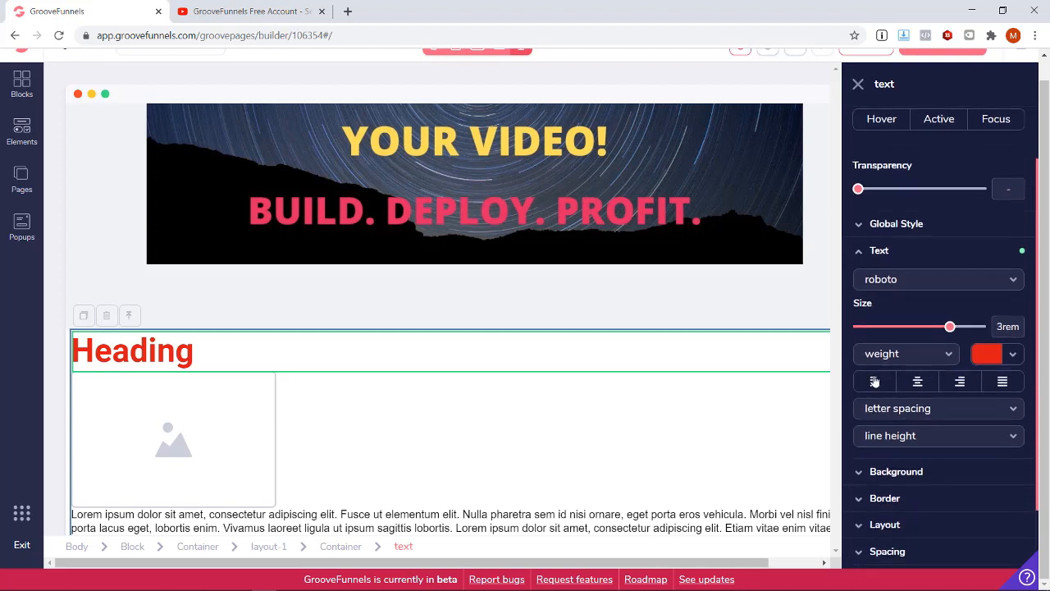
click(917, 382)
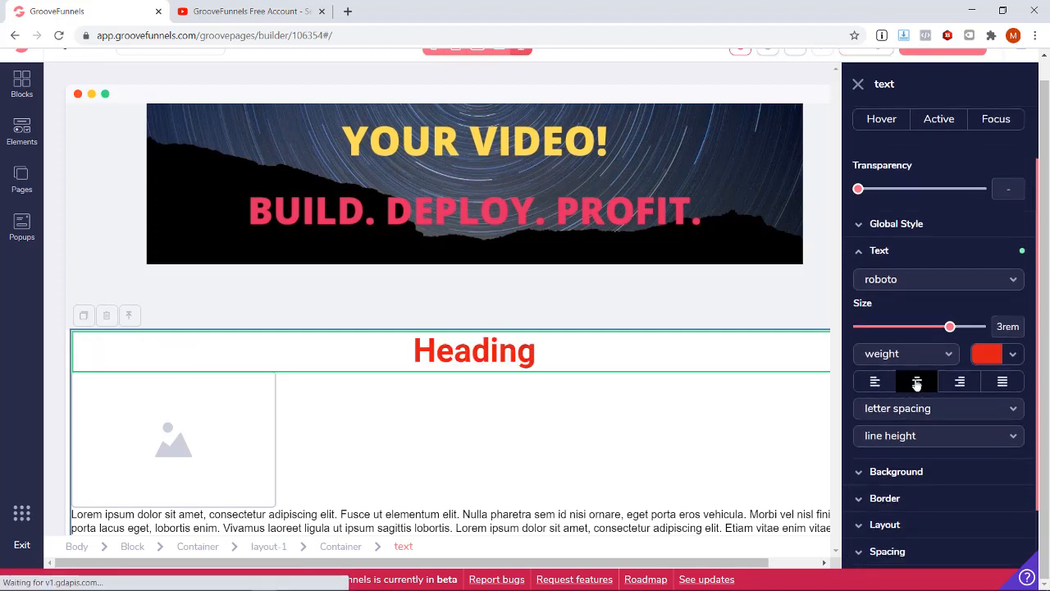
click(960, 381)
click(915, 383)
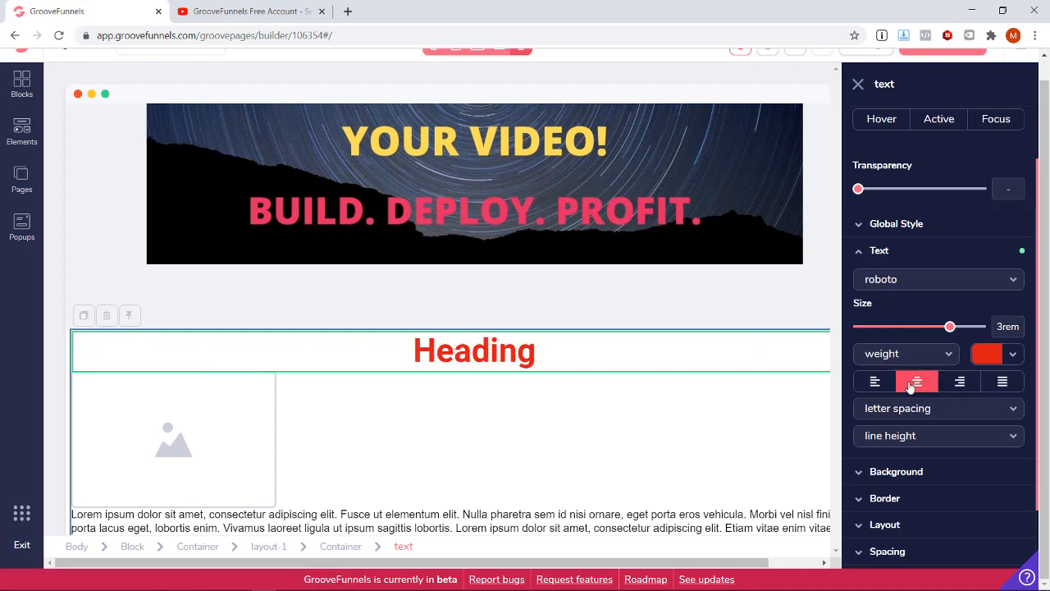
click(858, 250)
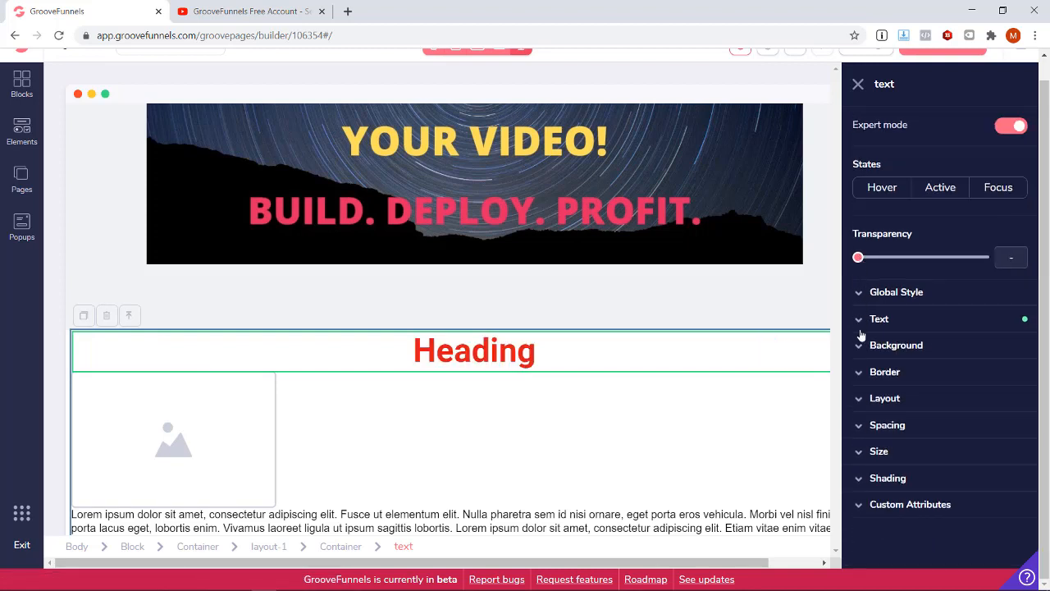
Step: Try a yellow #FFCC24 background on the "Heading" text and clear the background colour again
click(860, 346)
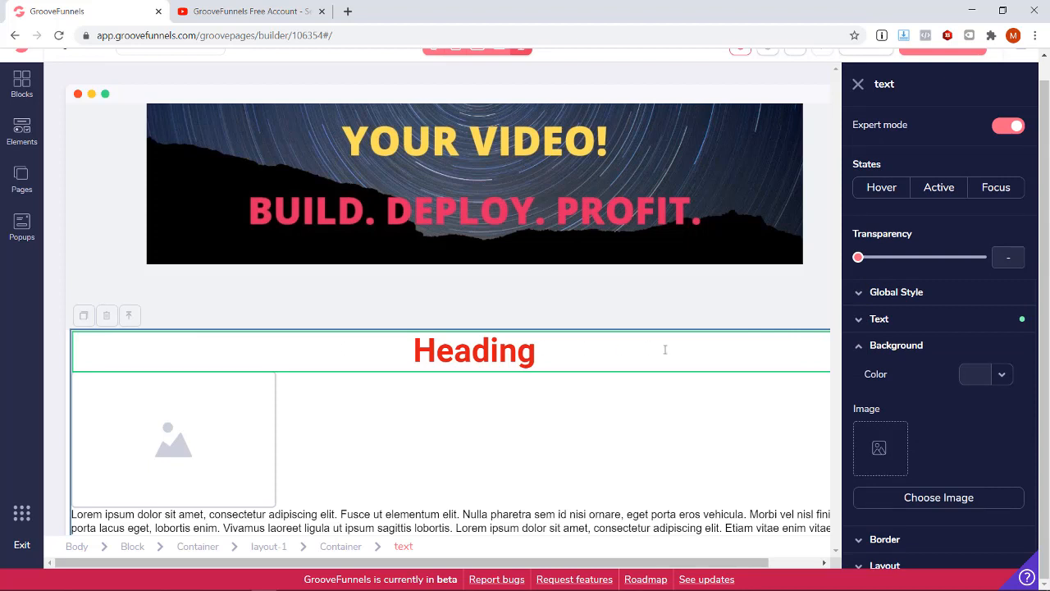
click(1002, 374)
mouse_move(853, 468)
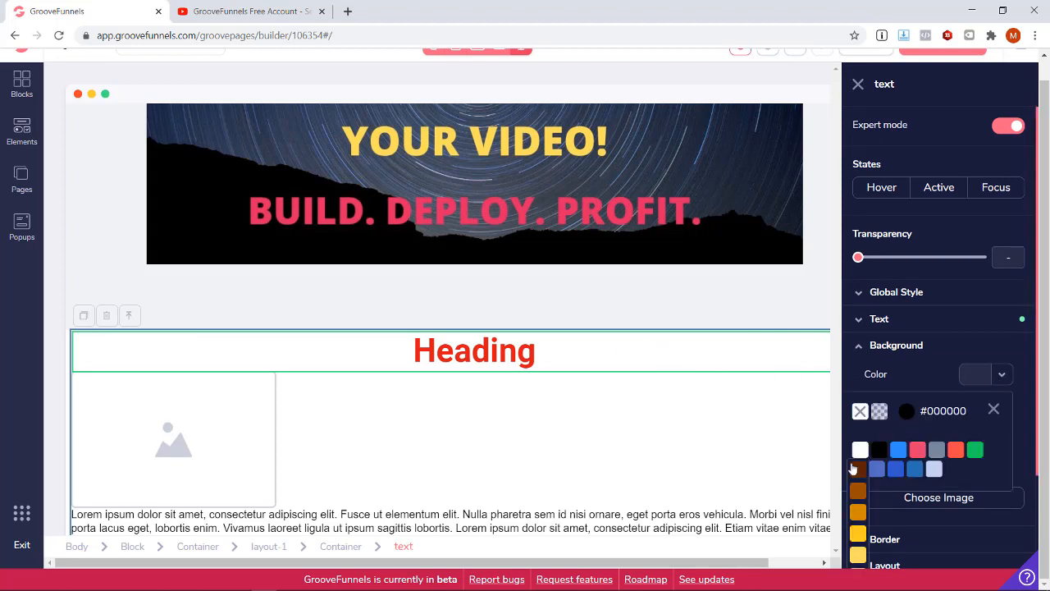
click(858, 534)
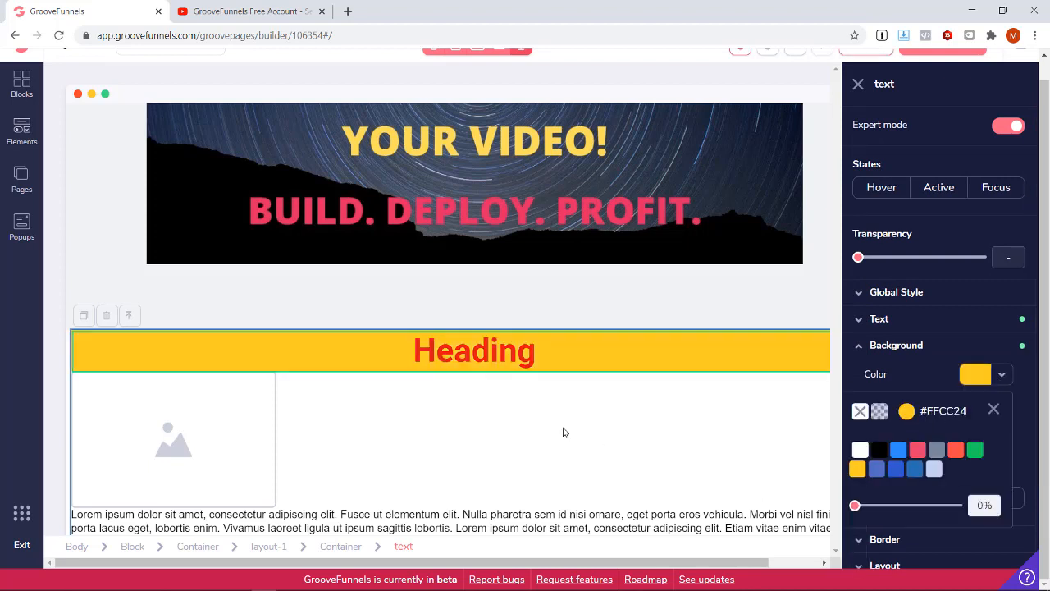
click(859, 413)
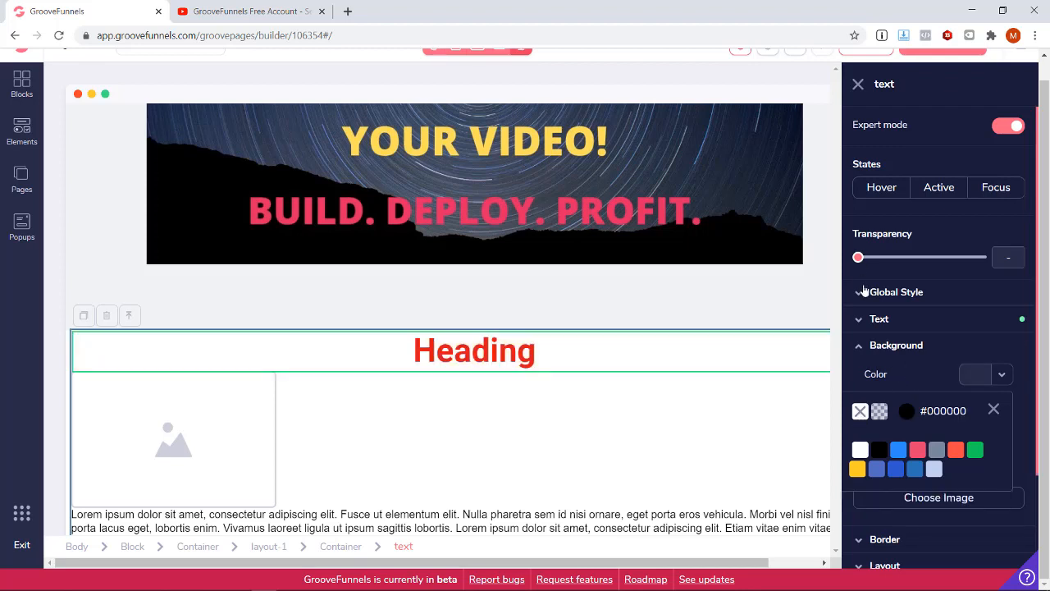
click(860, 345)
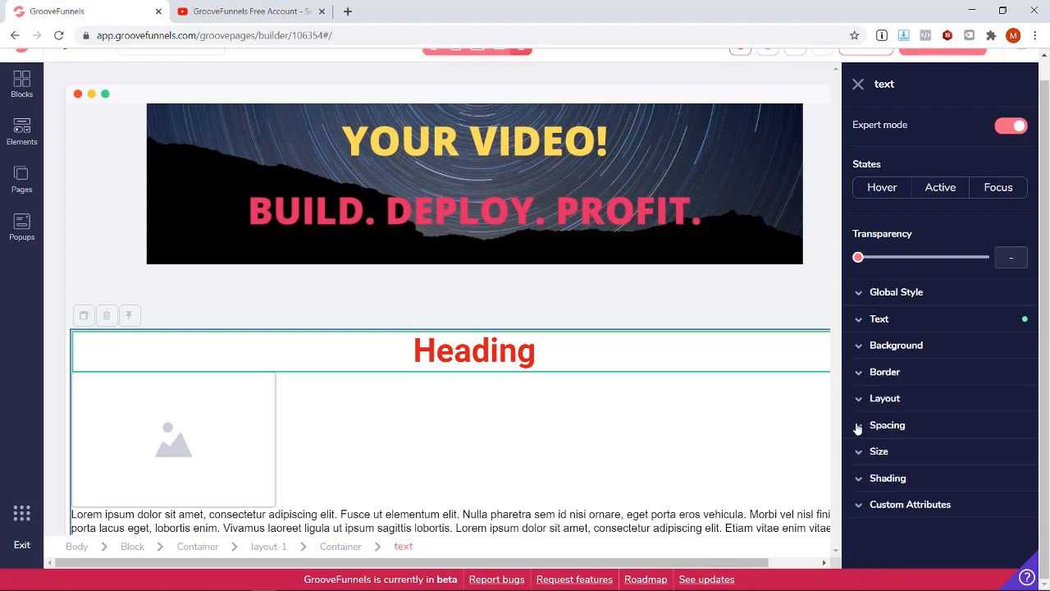
Step: Look over the width and height options in the "Heading" text's size settings
click(860, 451)
scroll(860, 449, down, 1)
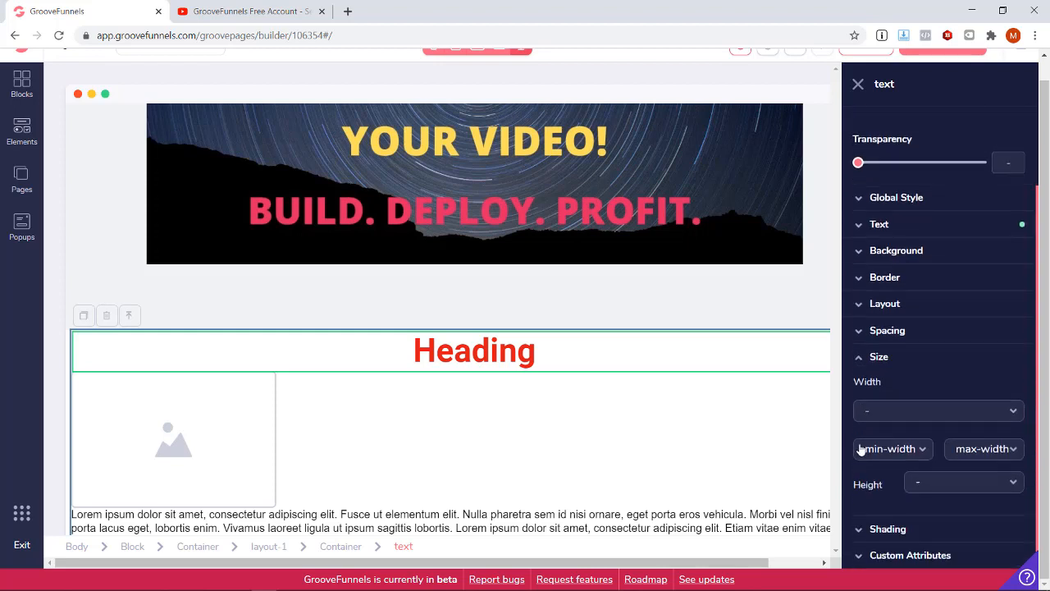
click(858, 357)
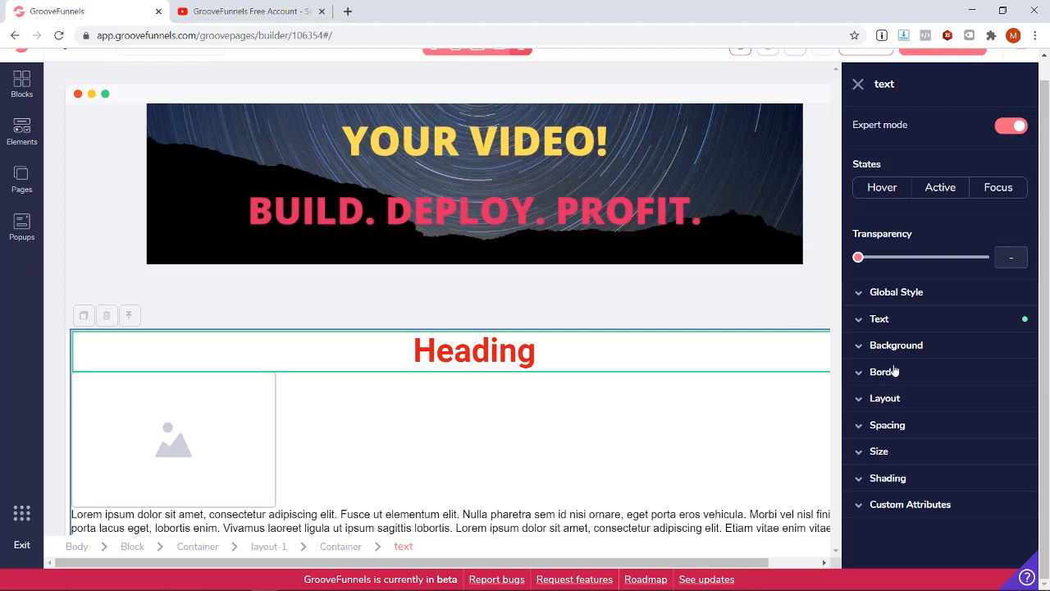
Step: Set the font of the Lorem ipsum paragraph below the image placeholder to roboto
scroll(574, 381, down, 1)
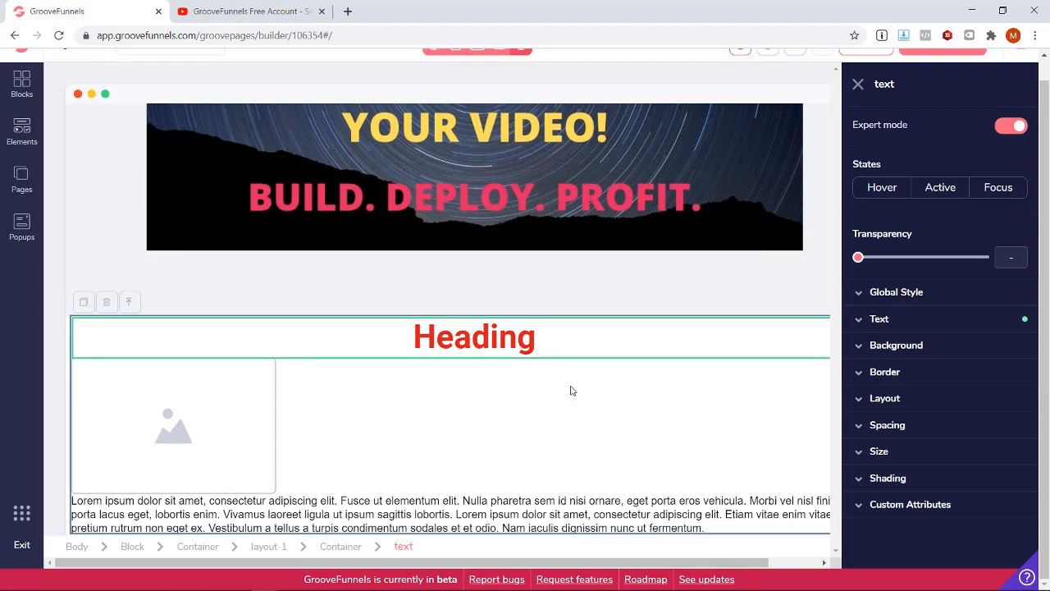
click(422, 505)
click(878, 318)
scroll(852, 418, down, 1)
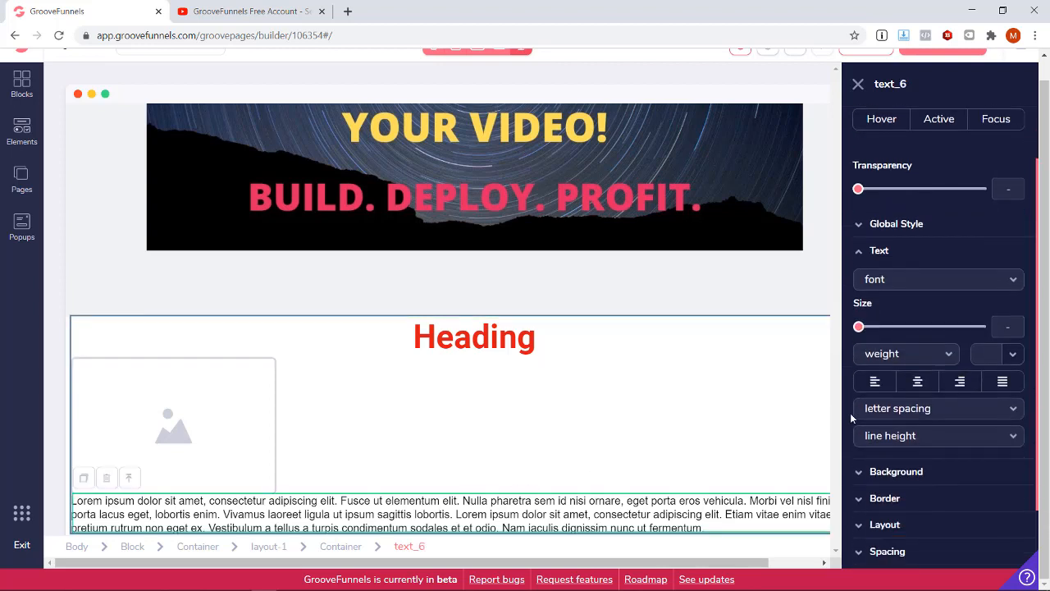
click(924, 284)
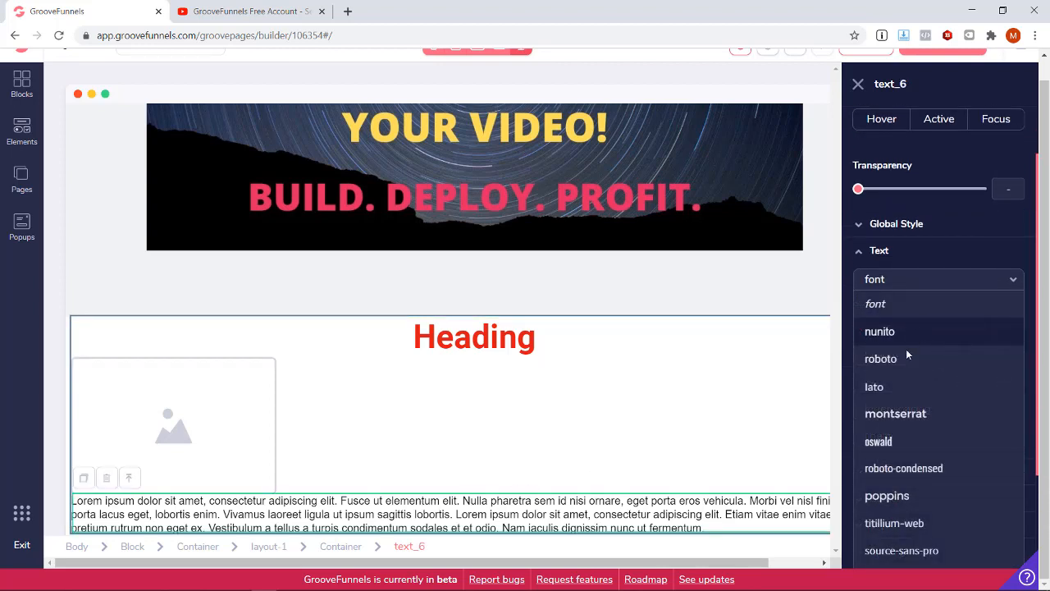
click(905, 358)
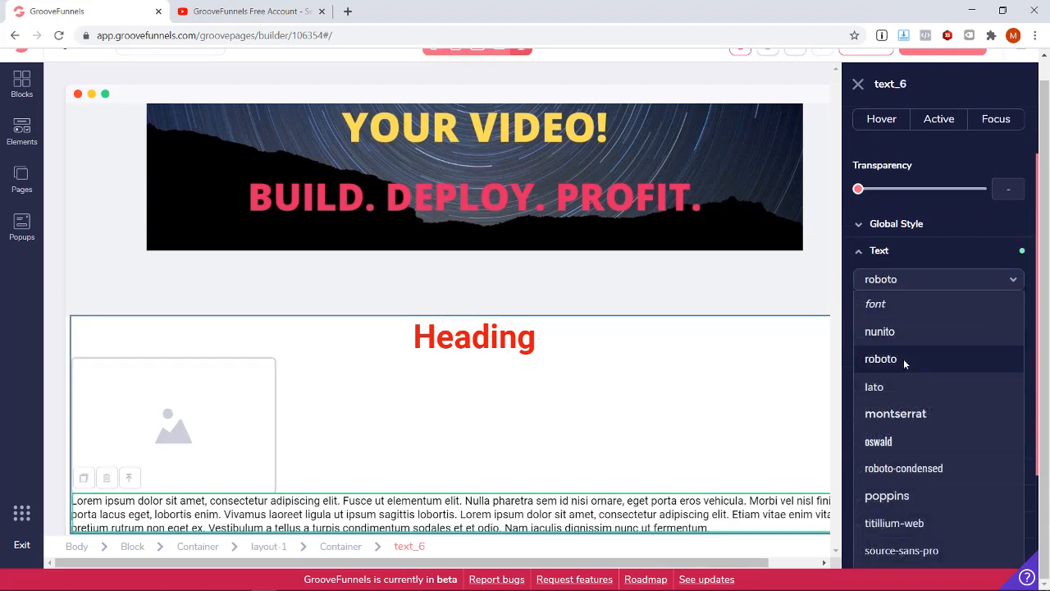
click(868, 252)
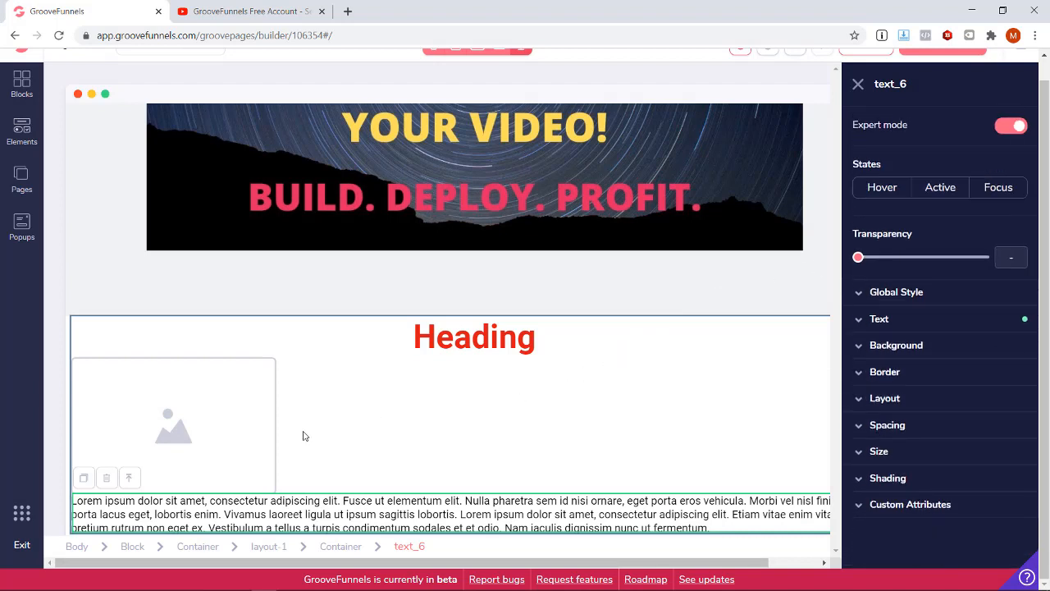
Step: Open the image library for the image placeholder between the heading and the Lorem ipsum paragraph
click(205, 422)
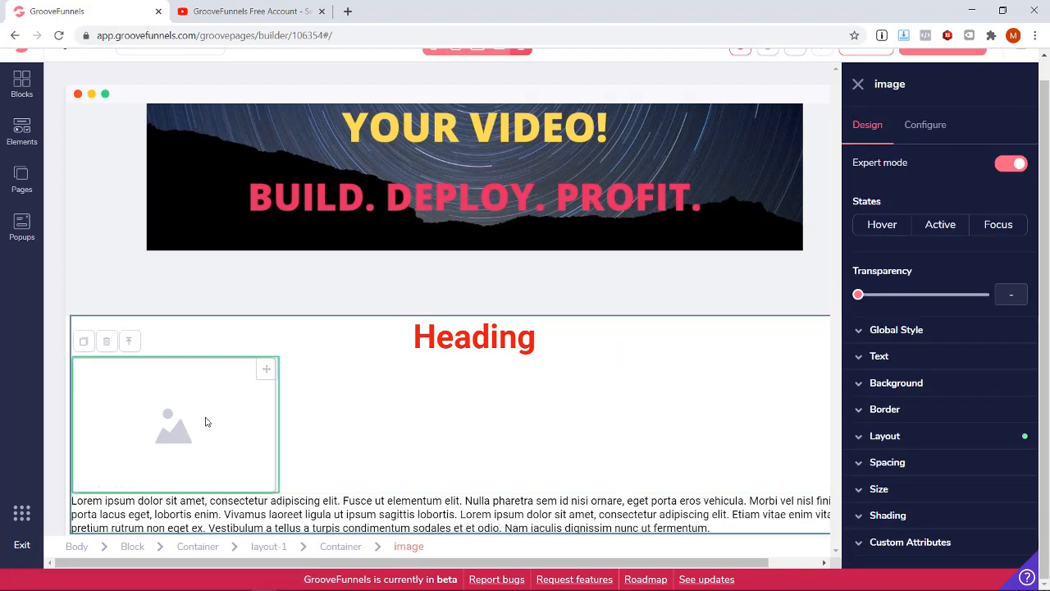
scroll(1008, 365, up, 1)
scroll(1008, 365, down, 1)
click(927, 132)
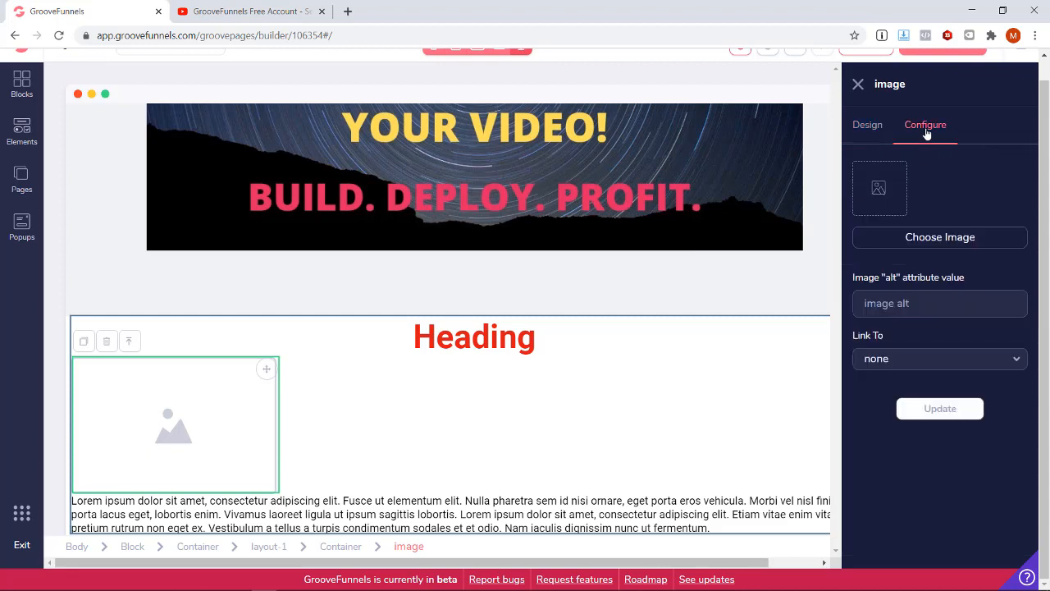
click(943, 239)
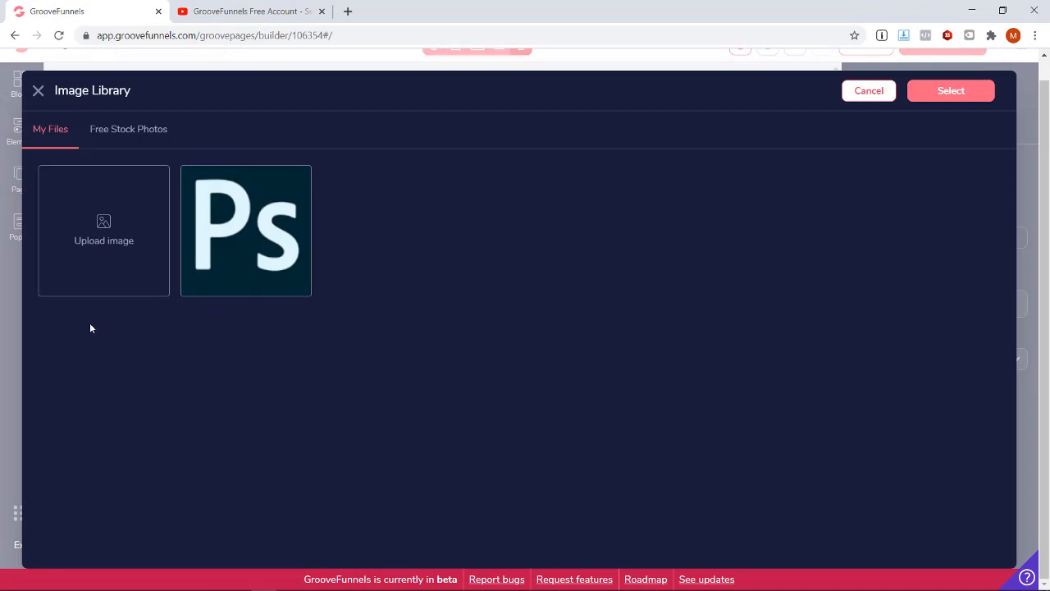
Step: Put the Photoshop logo from the uploaded files into the image placeholder below the "Heading" text and update the image
click(101, 239)
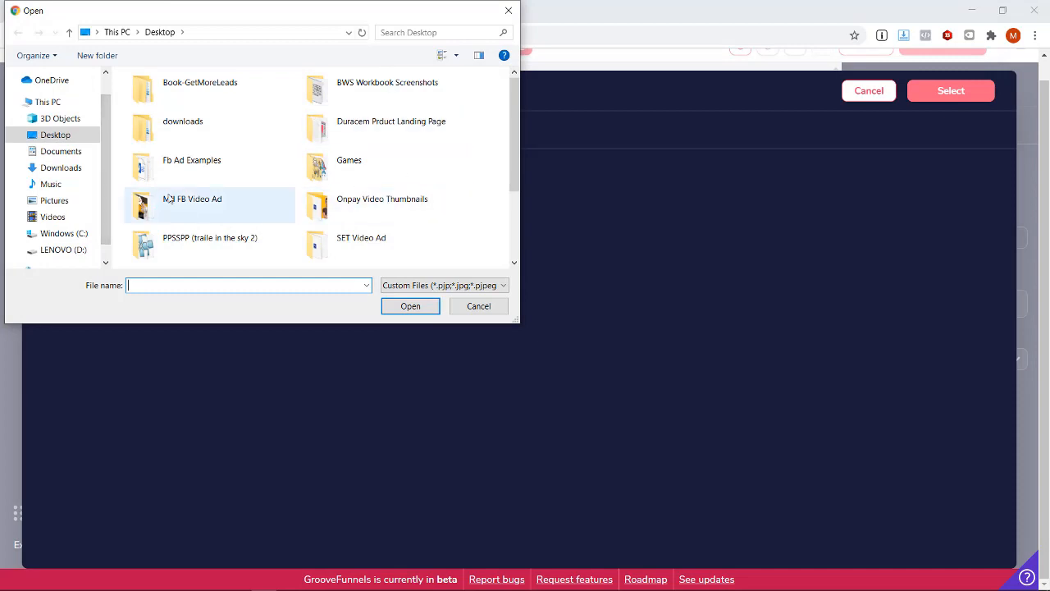
click(477, 306)
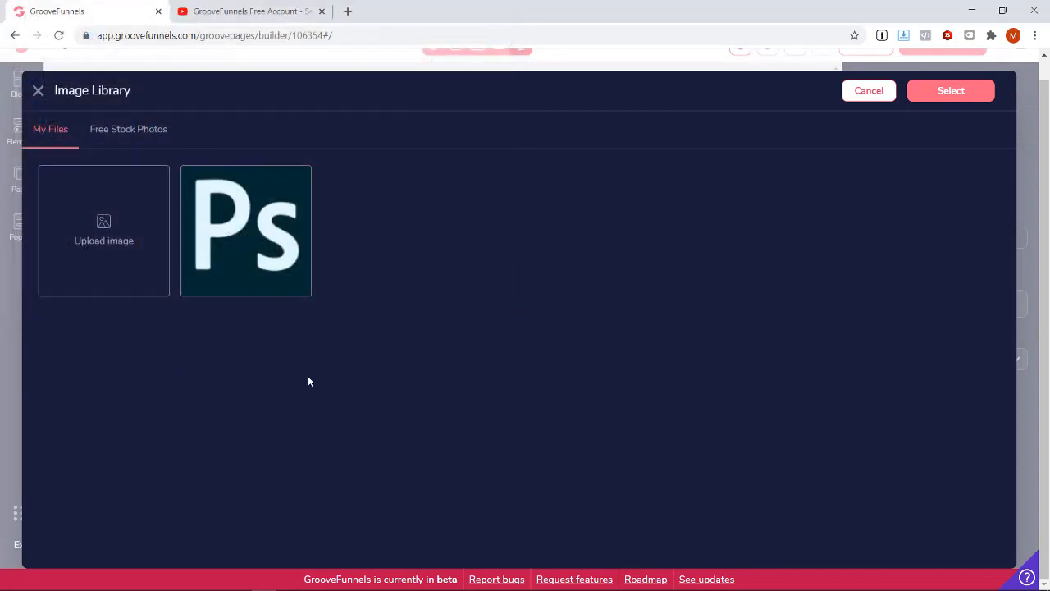
click(254, 232)
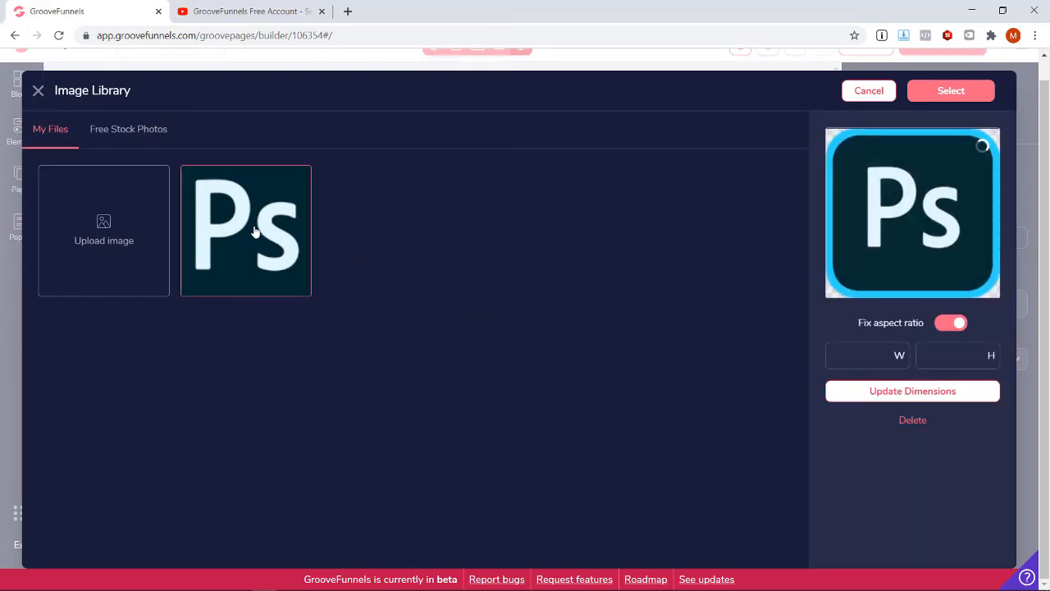
click(954, 92)
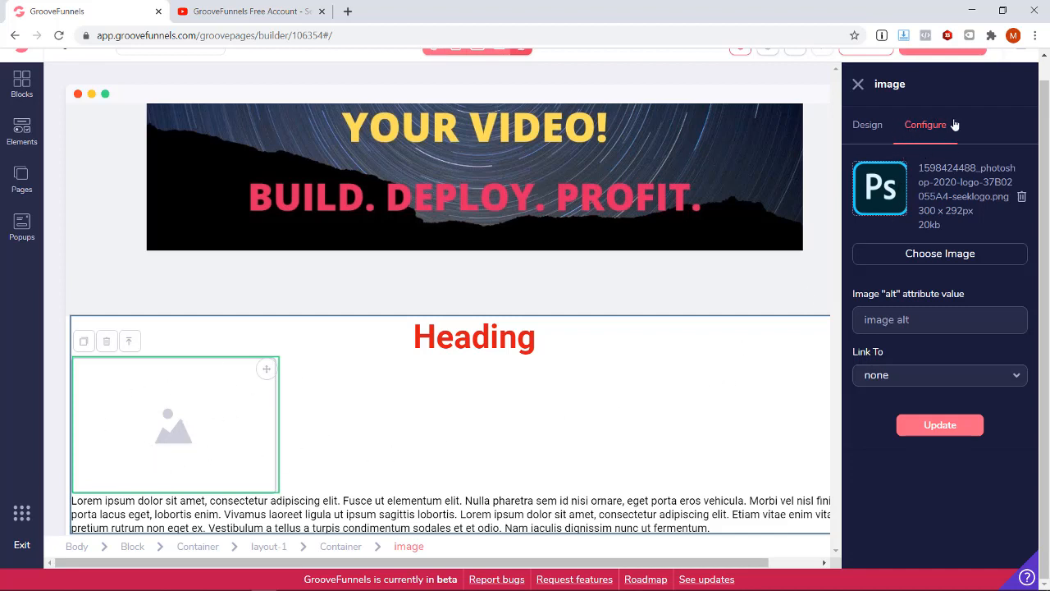
click(941, 425)
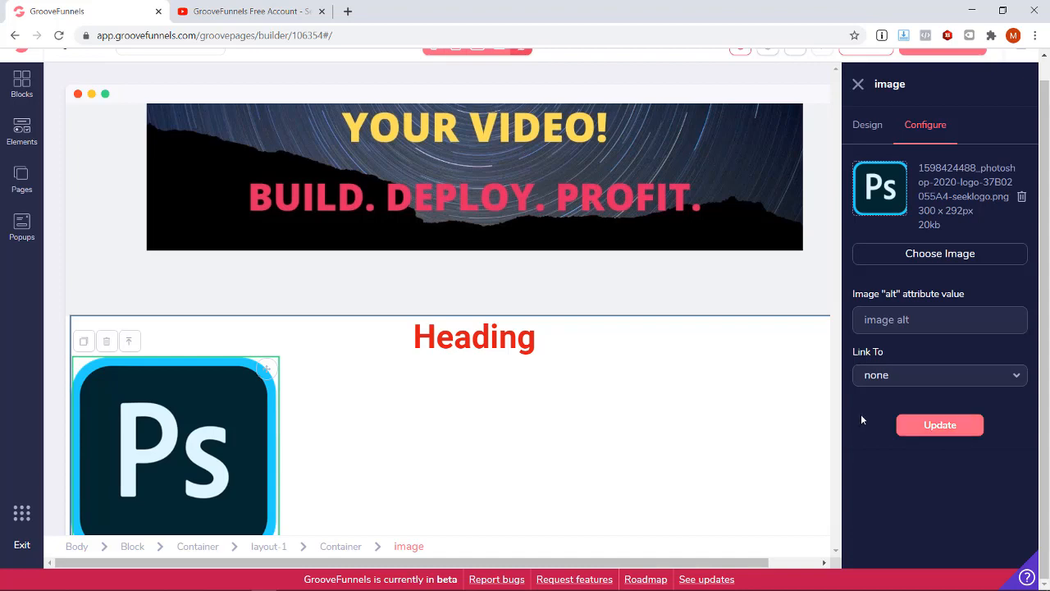
scroll(446, 408, down, 1)
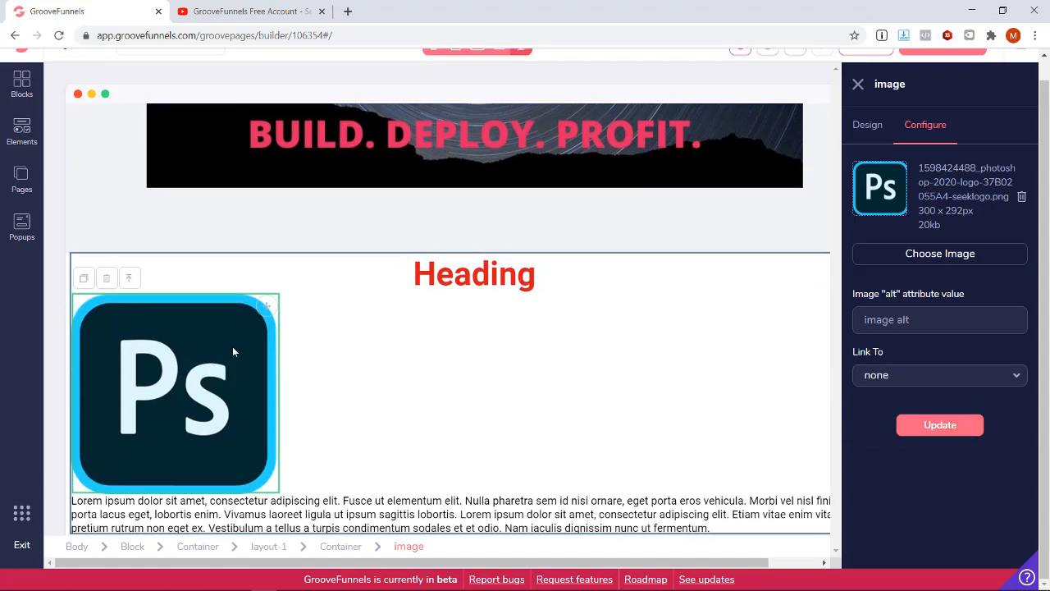
Step: Look over the size and border settings in the Photoshop logo image's design options
click(865, 130)
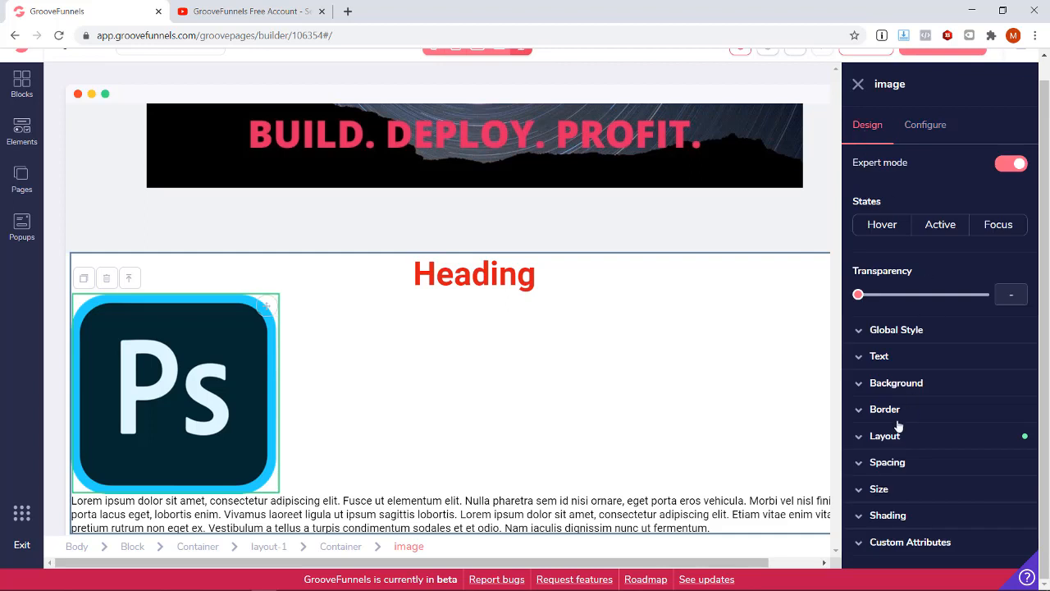
click(878, 489)
scroll(896, 461, down, 2)
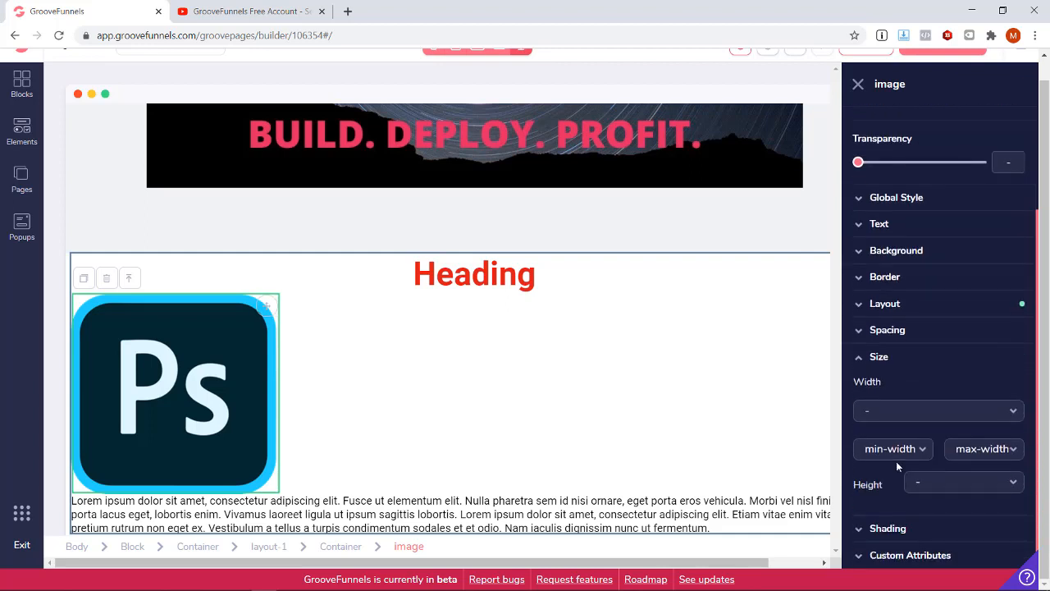
click(859, 357)
click(858, 413)
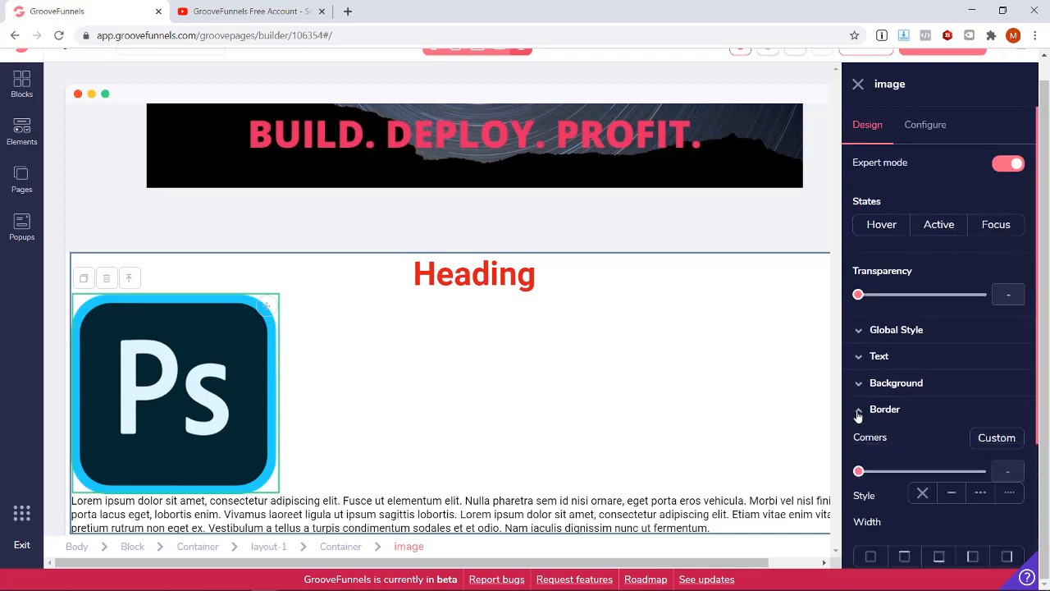
click(857, 414)
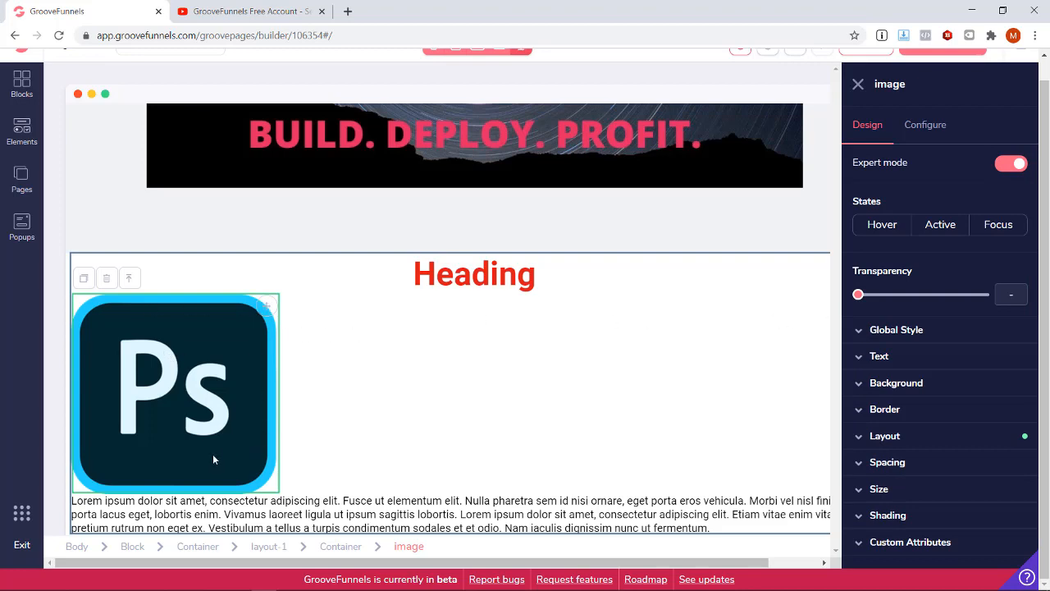
Step: Open the placeholder video's configuration and copy the video ID knbsLn8CDWk from the GrooveFunnels Free Account video's address on YouTube
scroll(605, 426, up, 4)
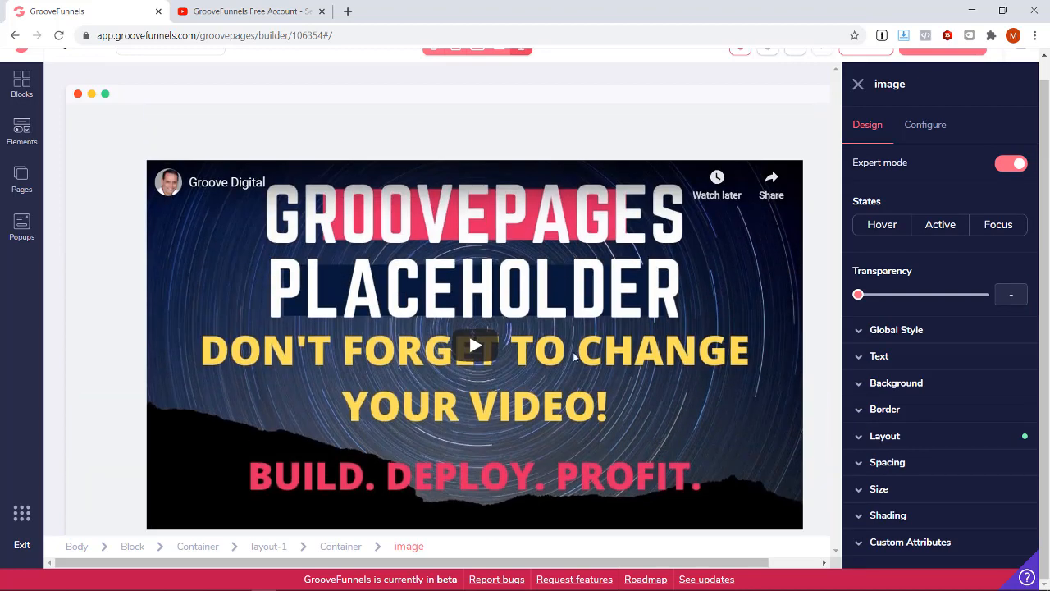
click(560, 344)
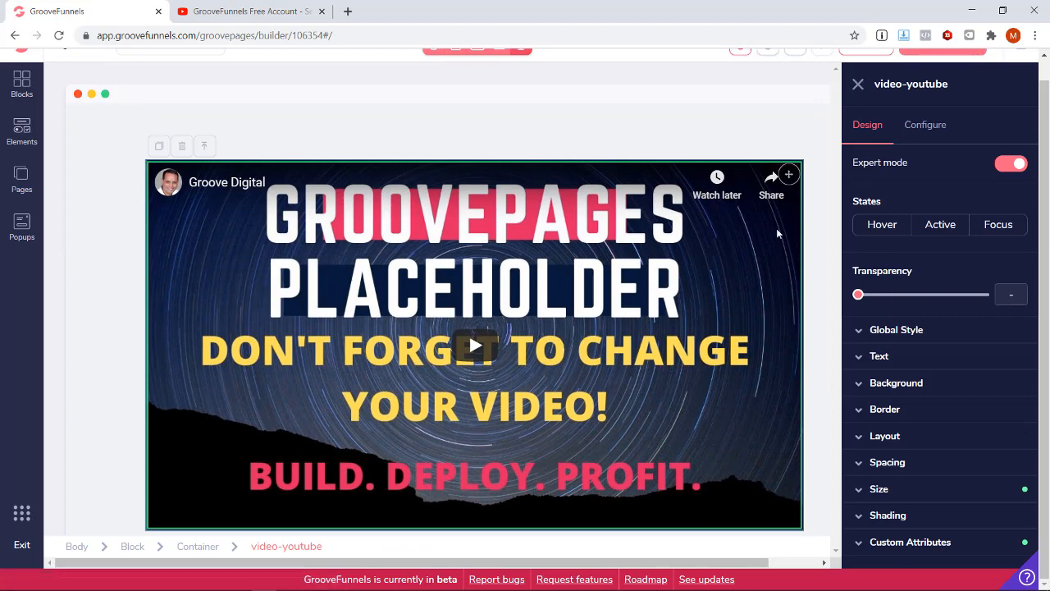
click(924, 127)
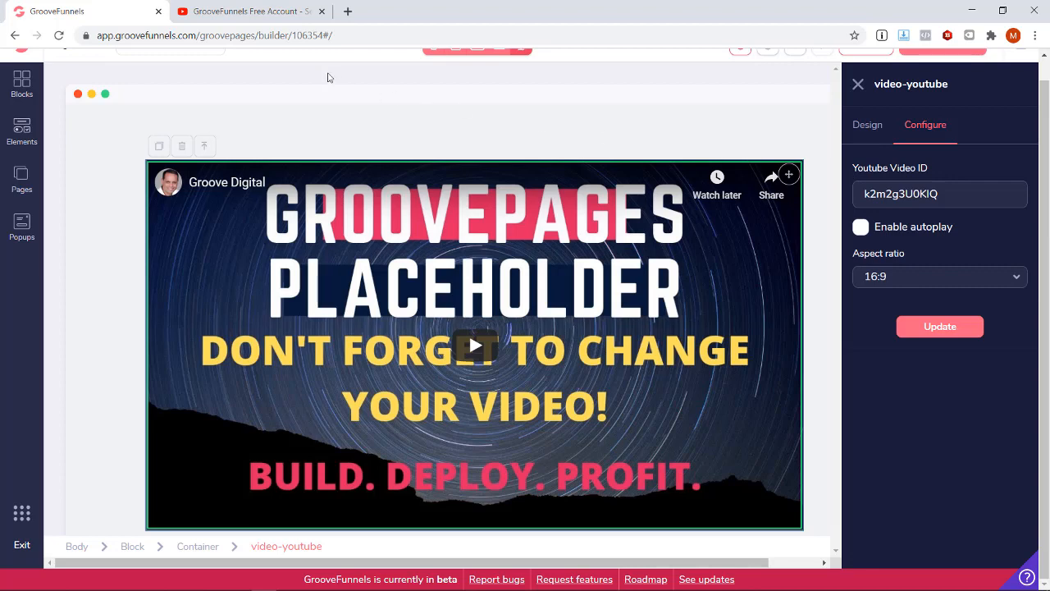
click(240, 13)
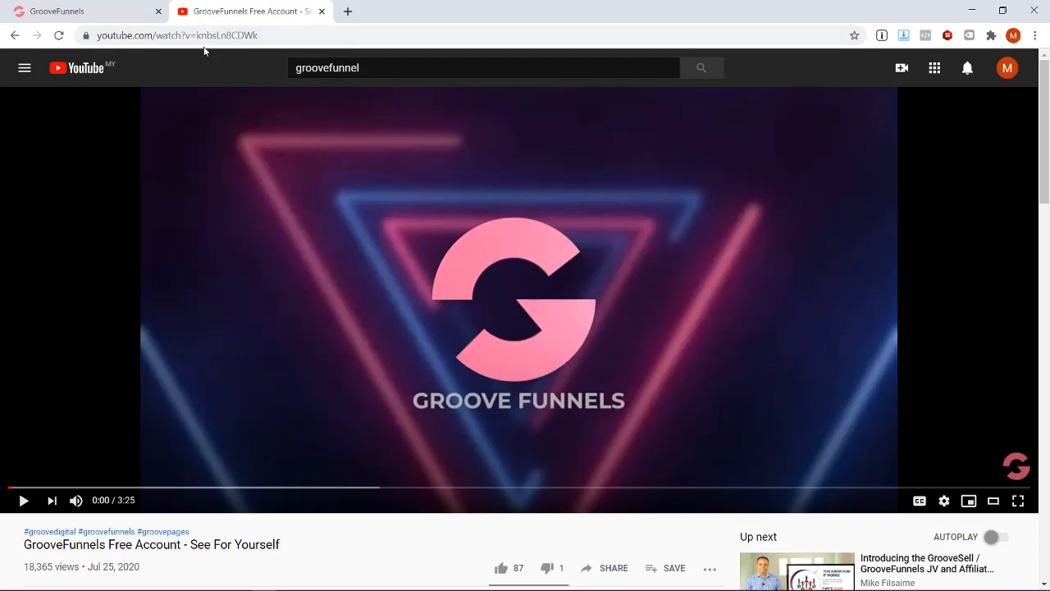
drag(216, 37, 264, 38)
key(ctrl+c)
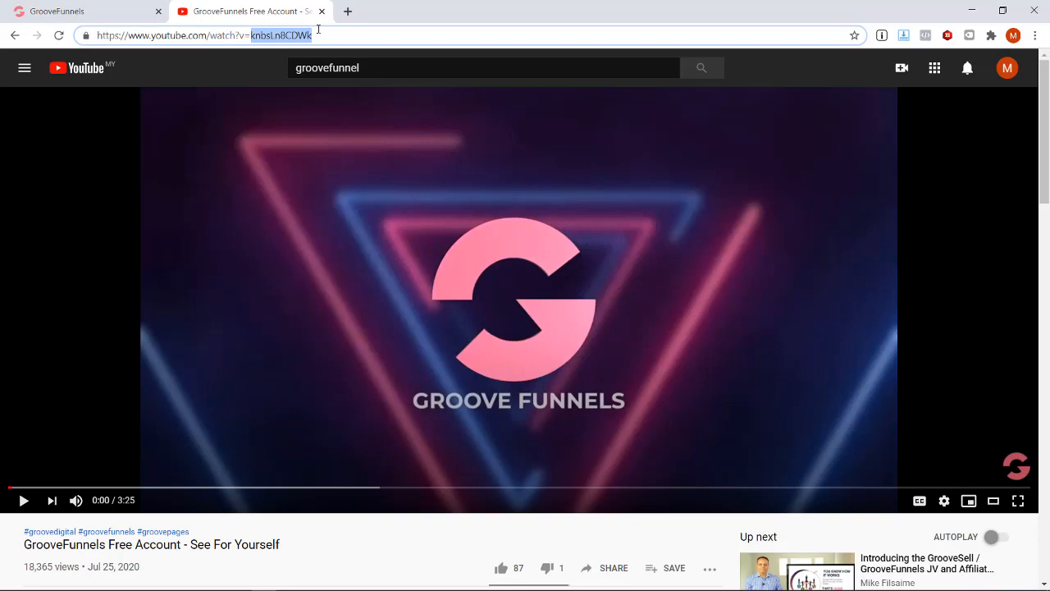
Step: Back in GroovePages, replace the placeholder video's YouTube Video ID with knbsLn8CDWk, update the video and close its settings
click(112, 10)
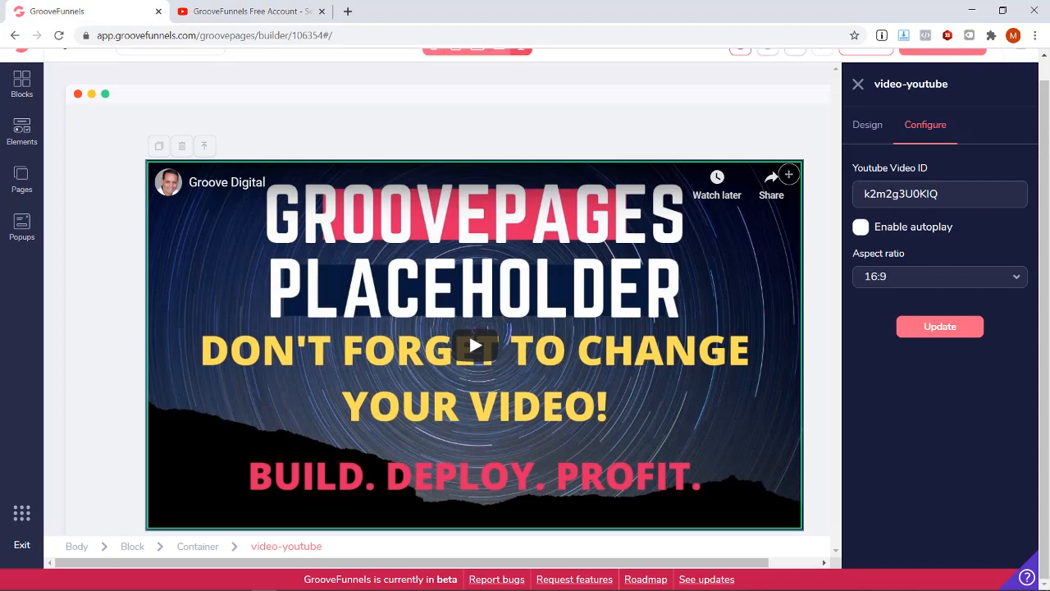
drag(942, 197, 863, 195)
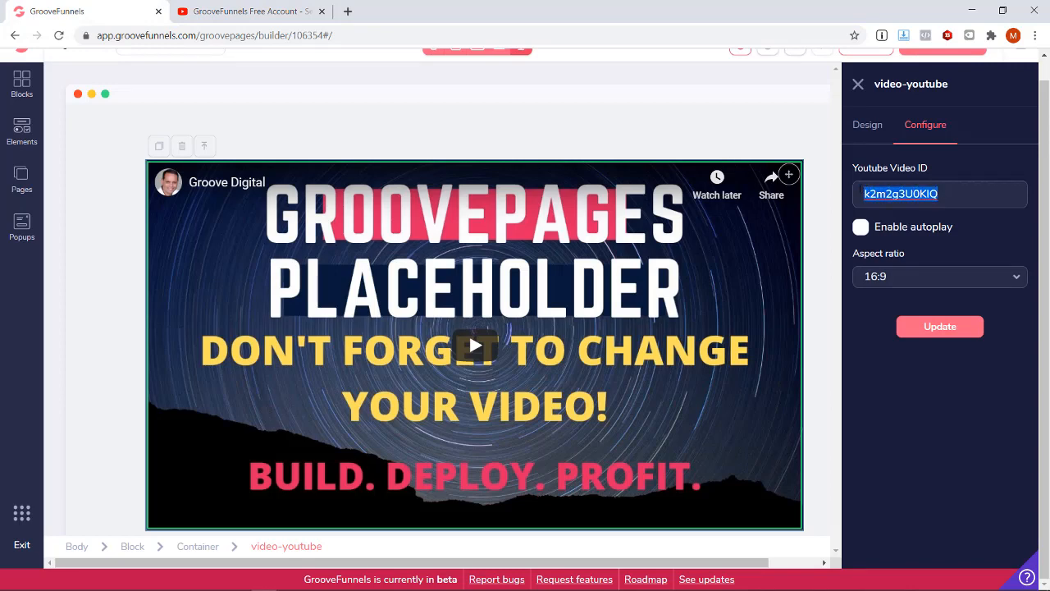
key(ctrl+v)
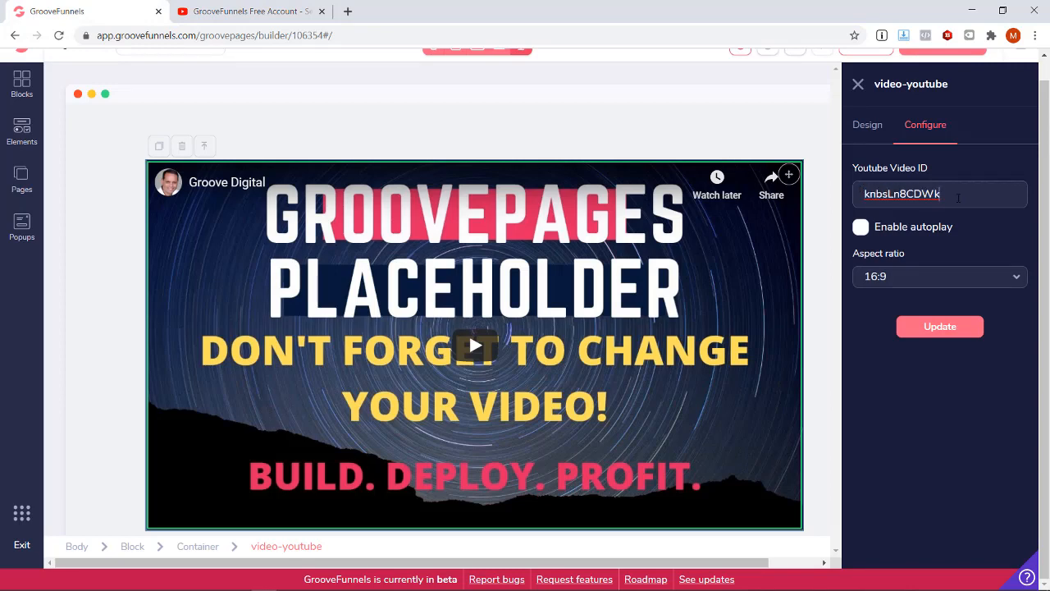
click(1012, 237)
click(1004, 238)
click(942, 329)
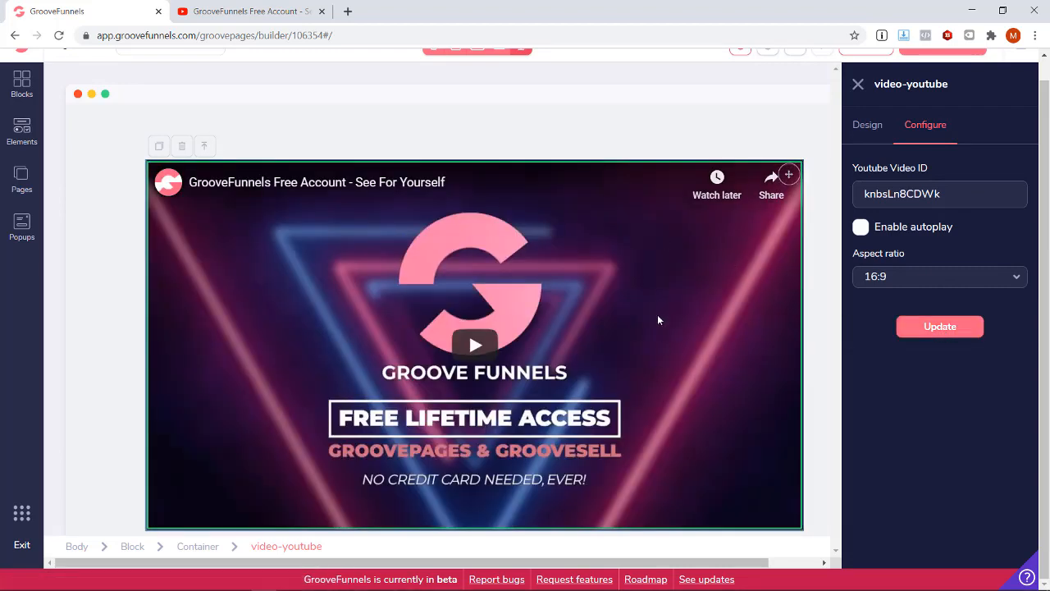
click(859, 128)
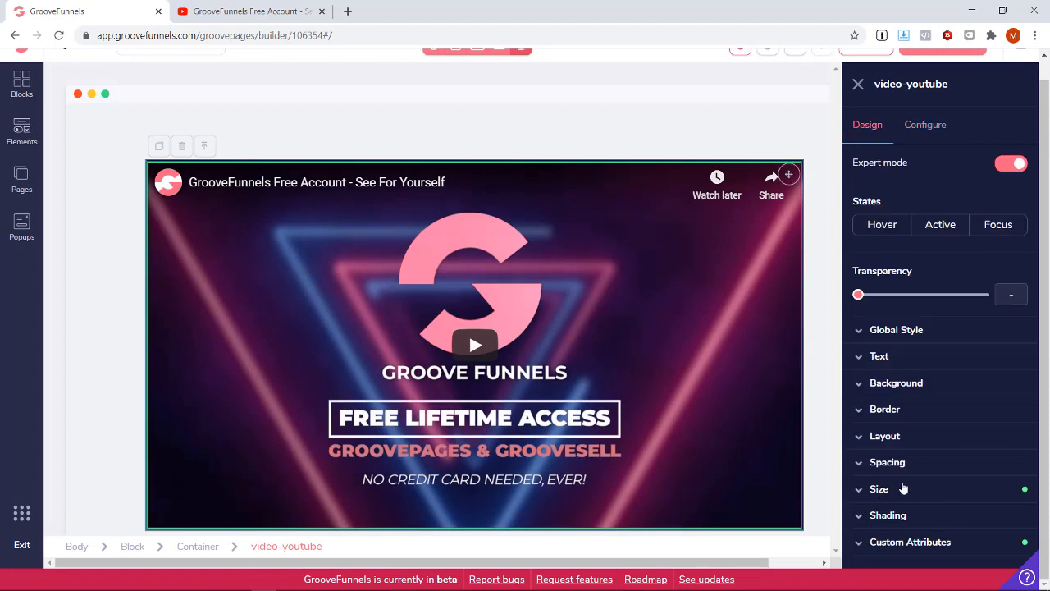
click(858, 86)
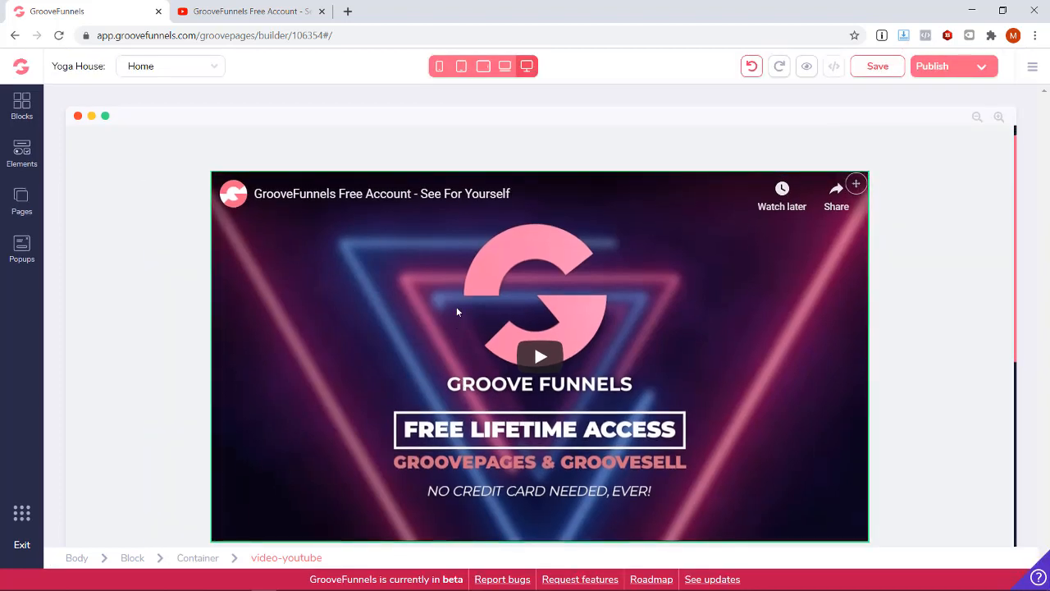
Step: Set the layout direction to Vertical for the container holding the heading, the Photoshop logo and the Lorem ipsum paragraph
scroll(458, 312, down, 4)
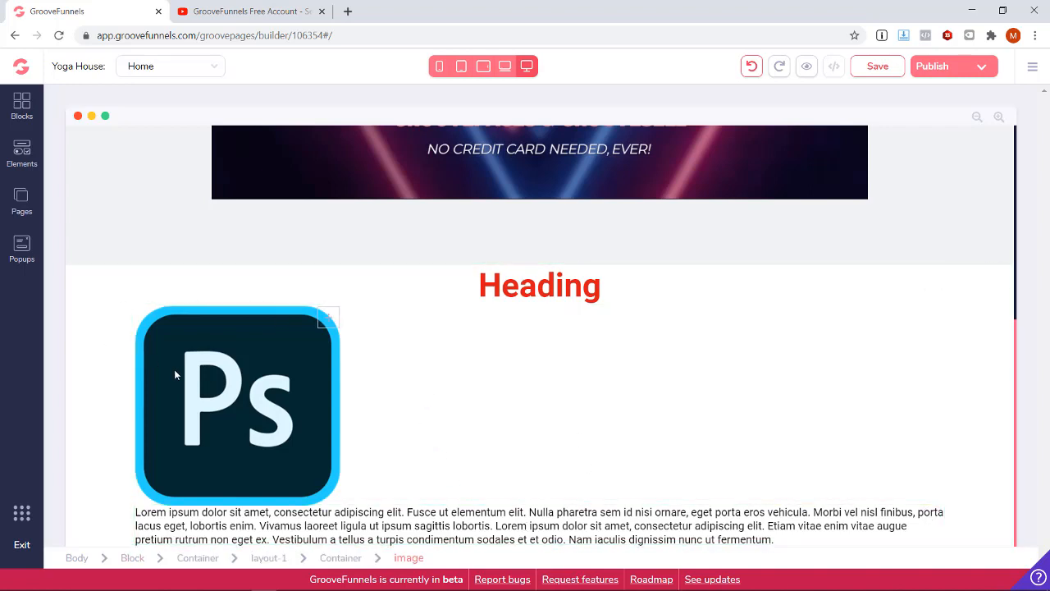
click(236, 392)
click(437, 330)
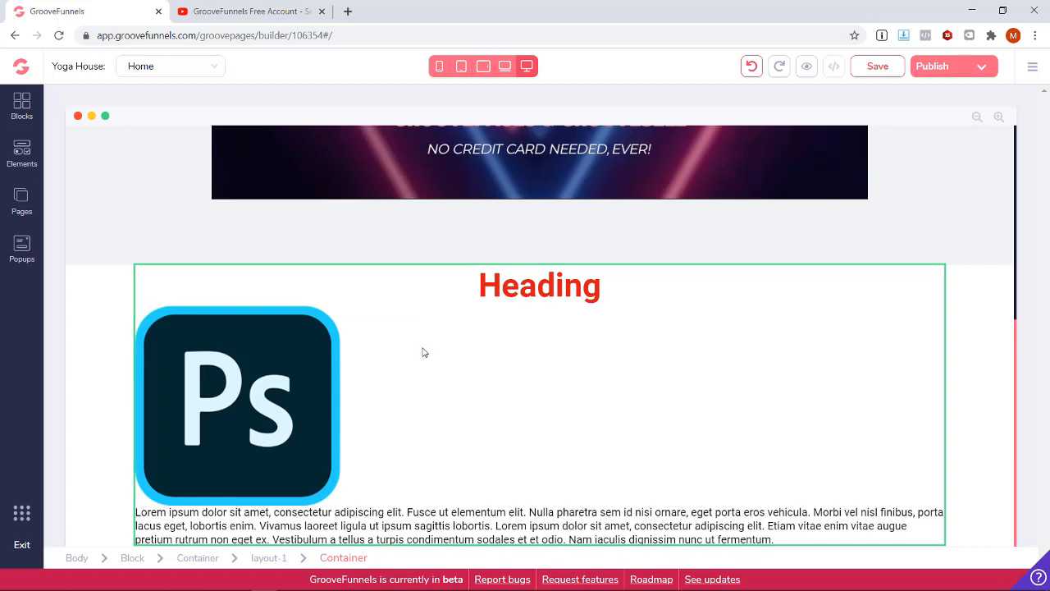
click(425, 352)
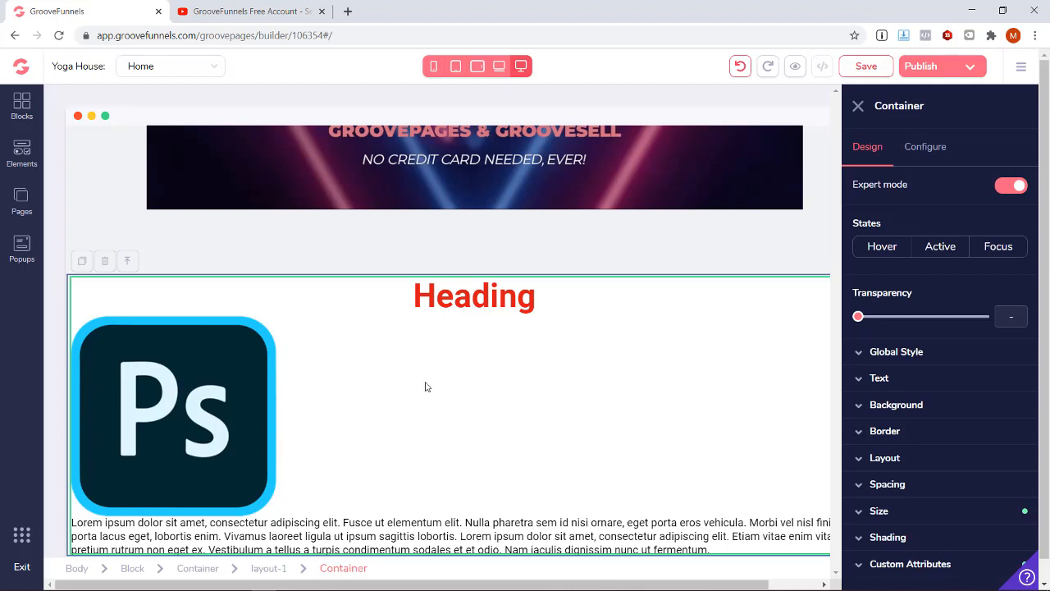
click(876, 464)
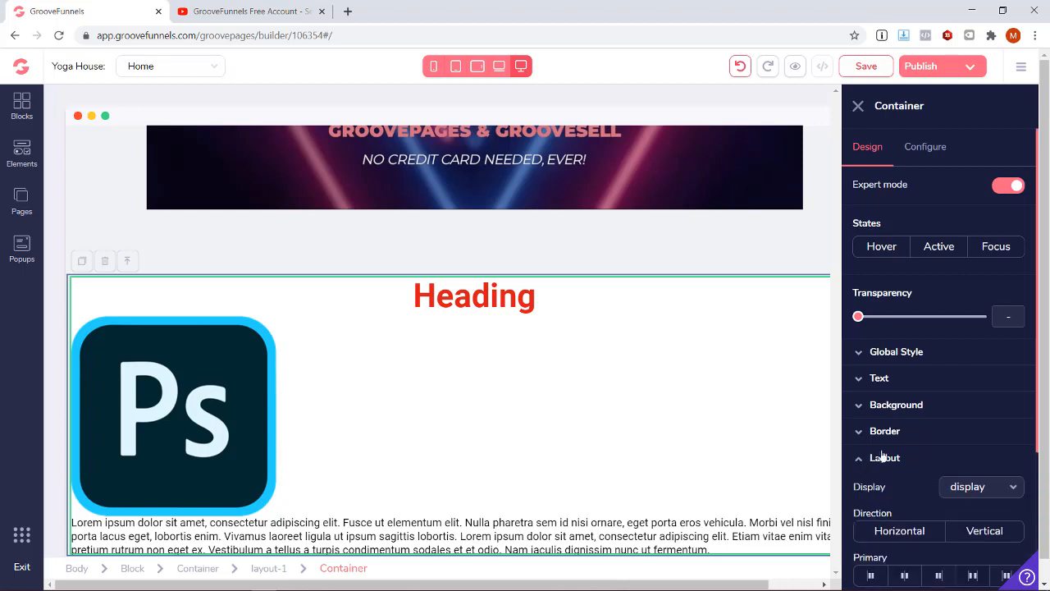
scroll(906, 445, down, 2)
scroll(906, 445, down, 1)
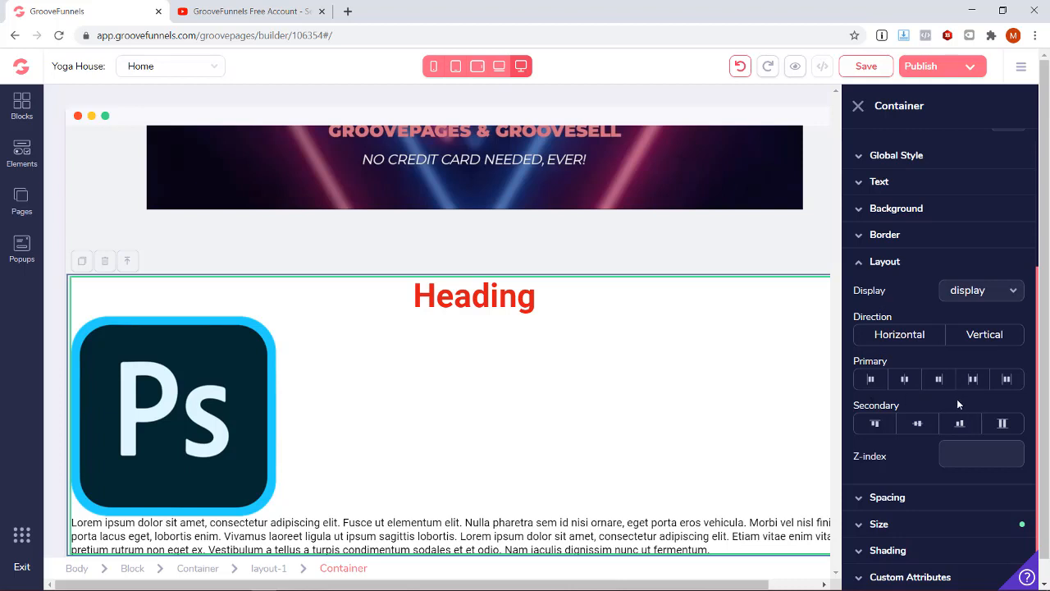
click(980, 343)
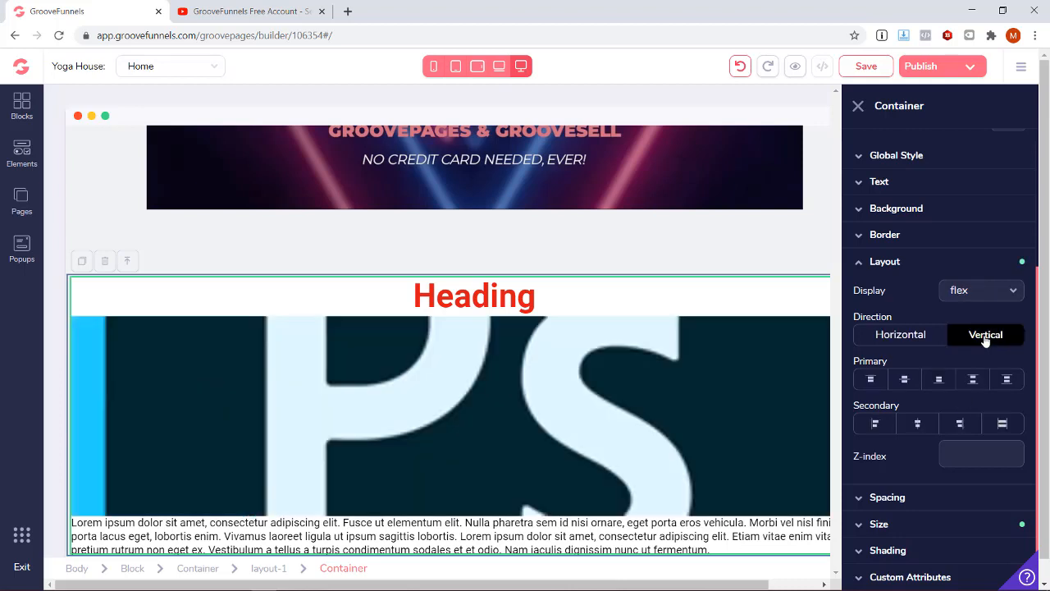
Step: Centre the container's contents with both its primary and secondary alignment
click(905, 381)
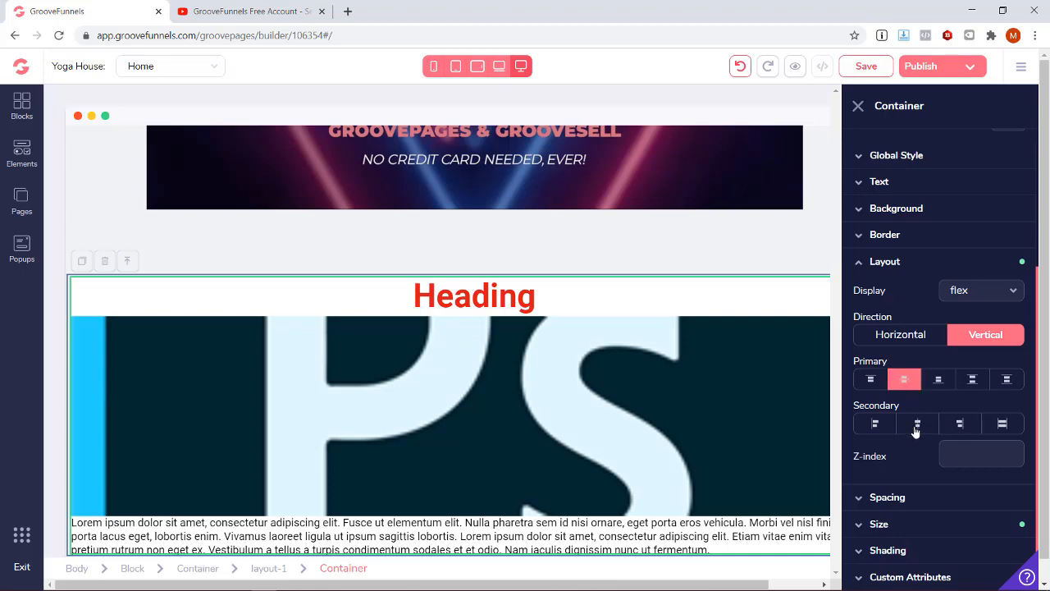
click(916, 426)
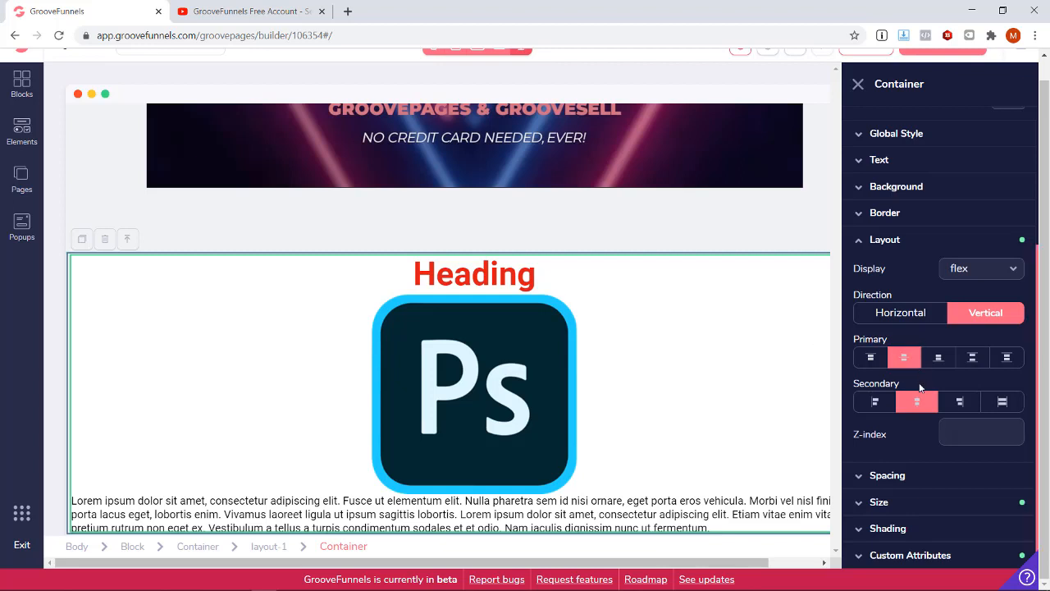
scroll(922, 382, up, 3)
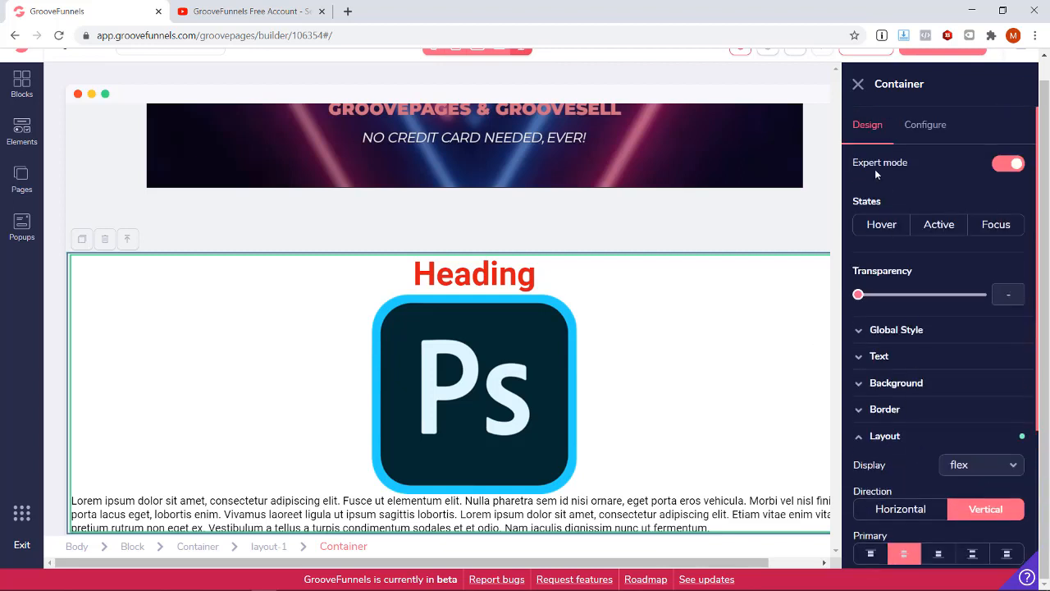
scroll(902, 383, down, 3)
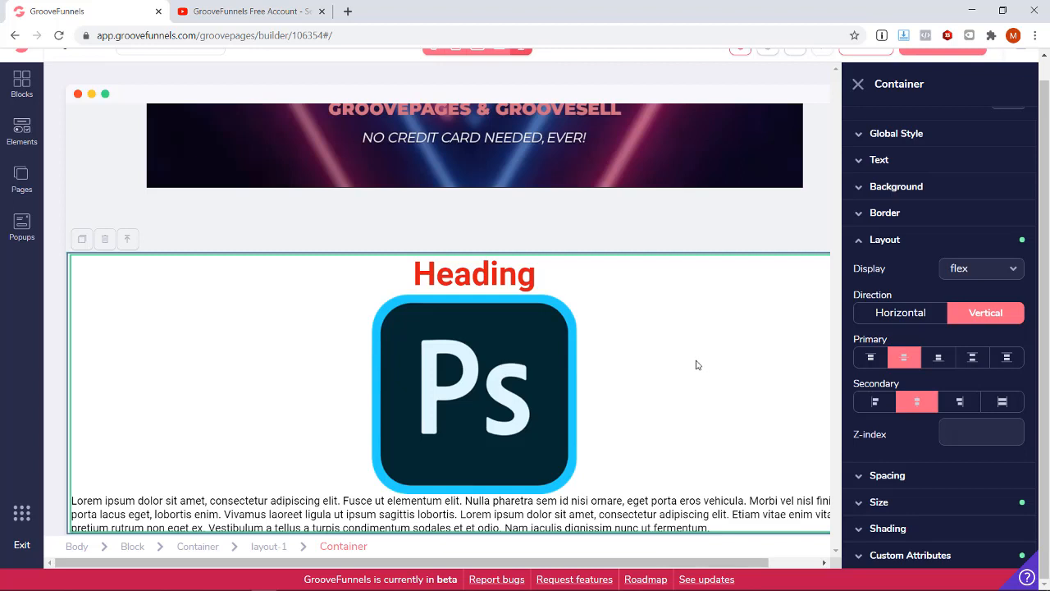
scroll(677, 371, up, 1)
scroll(673, 377, down, 1)
Step: Replace the red heading text above the Photoshop logo with "Headline 1"
click(426, 271)
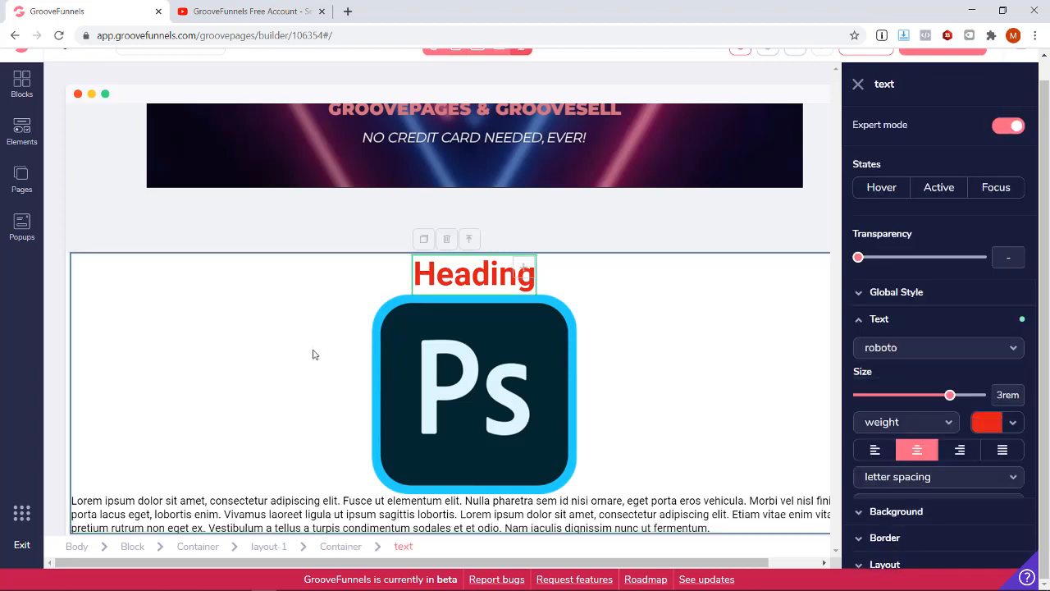
click(315, 354)
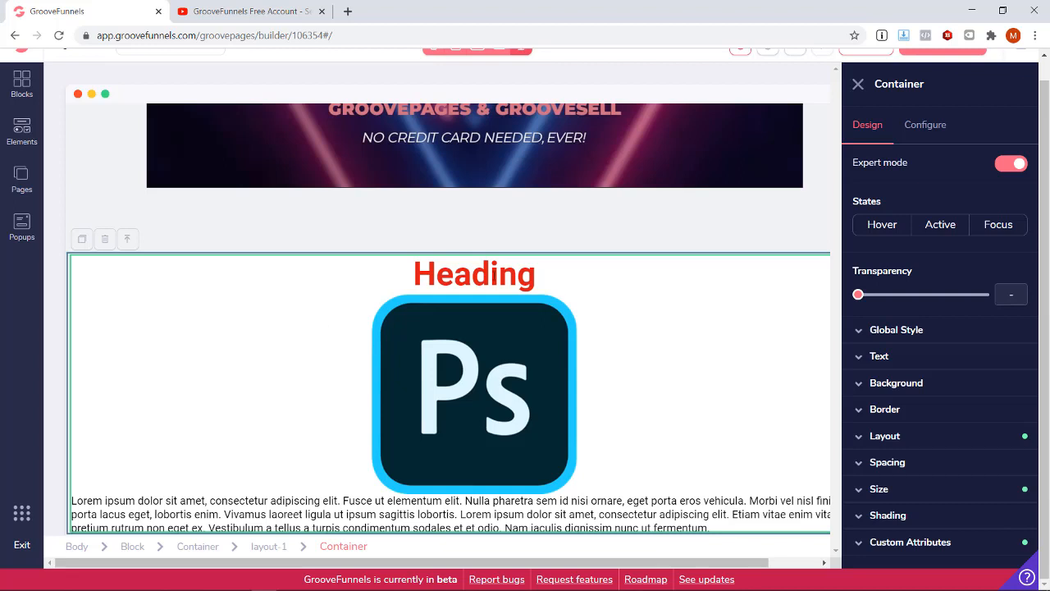
click(495, 277)
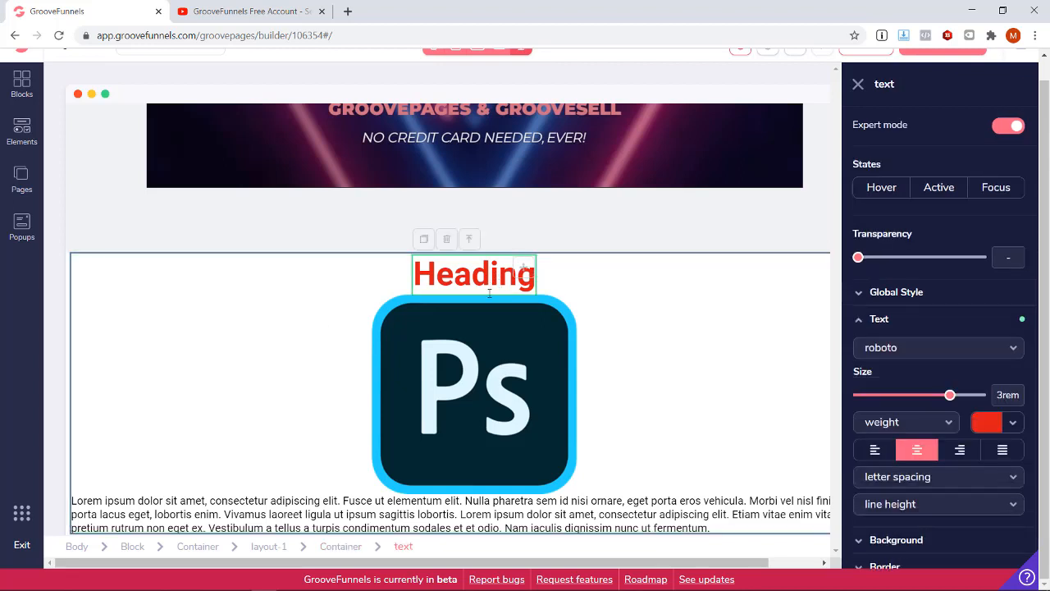
drag(413, 274, 528, 278)
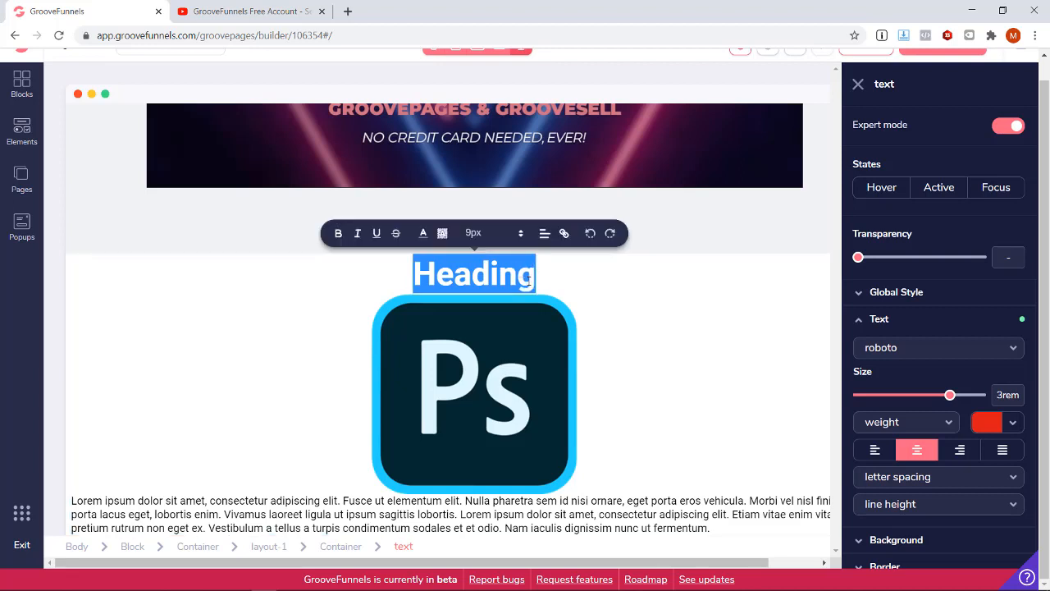
text(Headline 1)
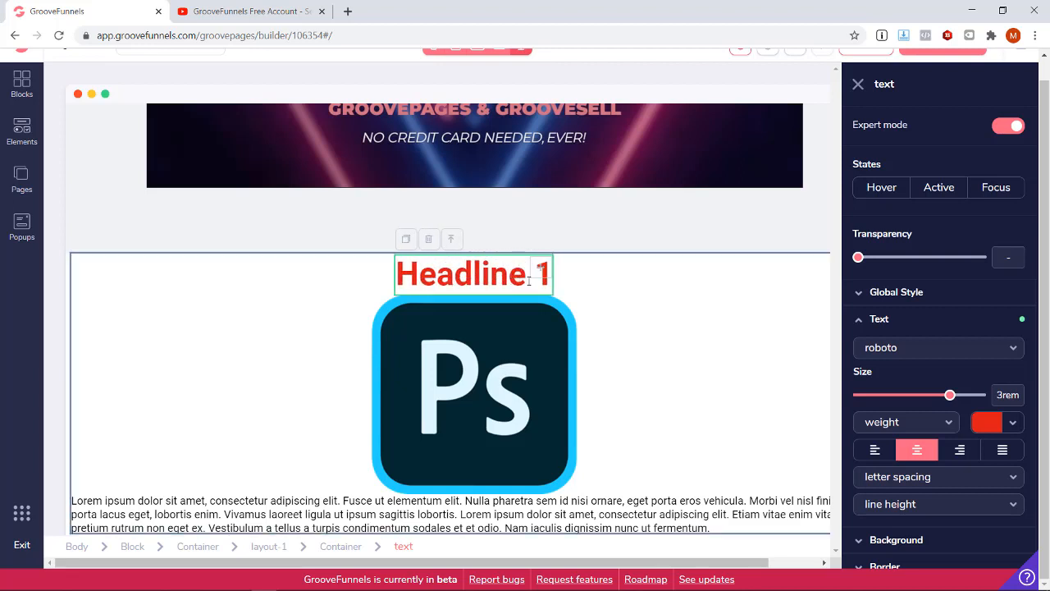
click(491, 499)
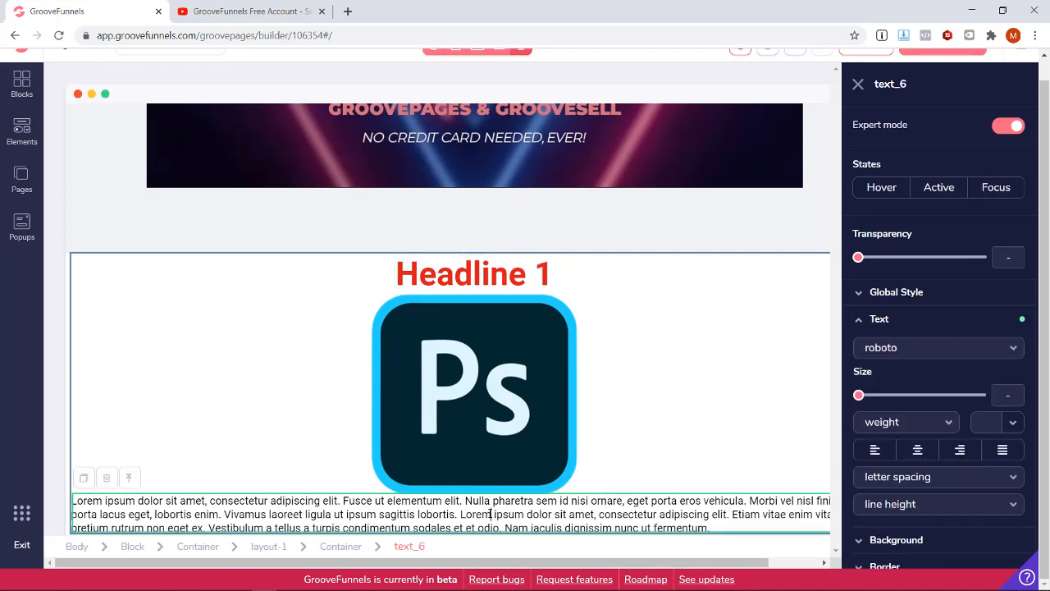
triple_click(491, 514)
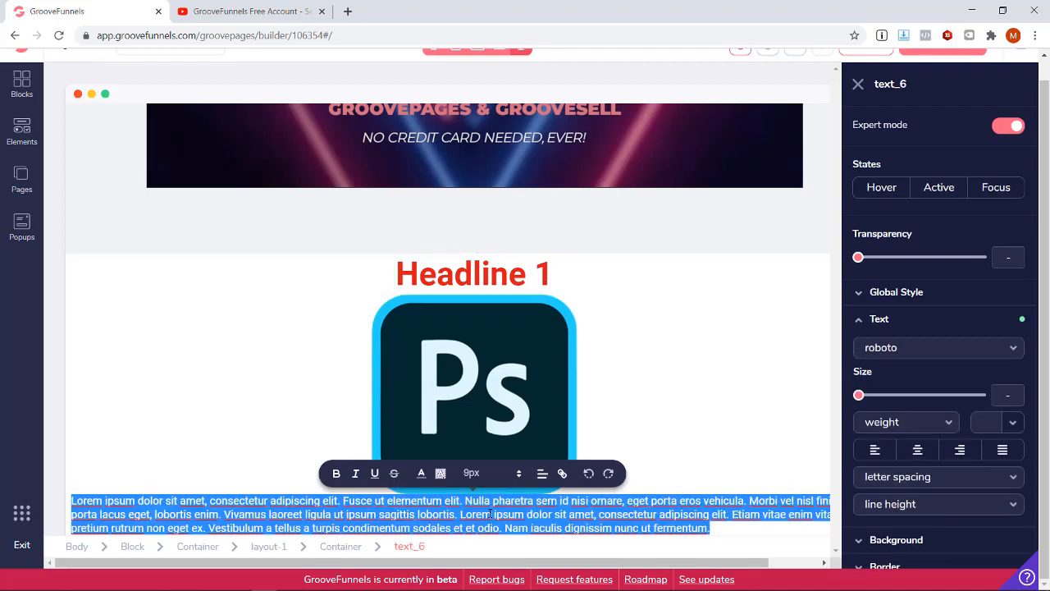
click(408, 424)
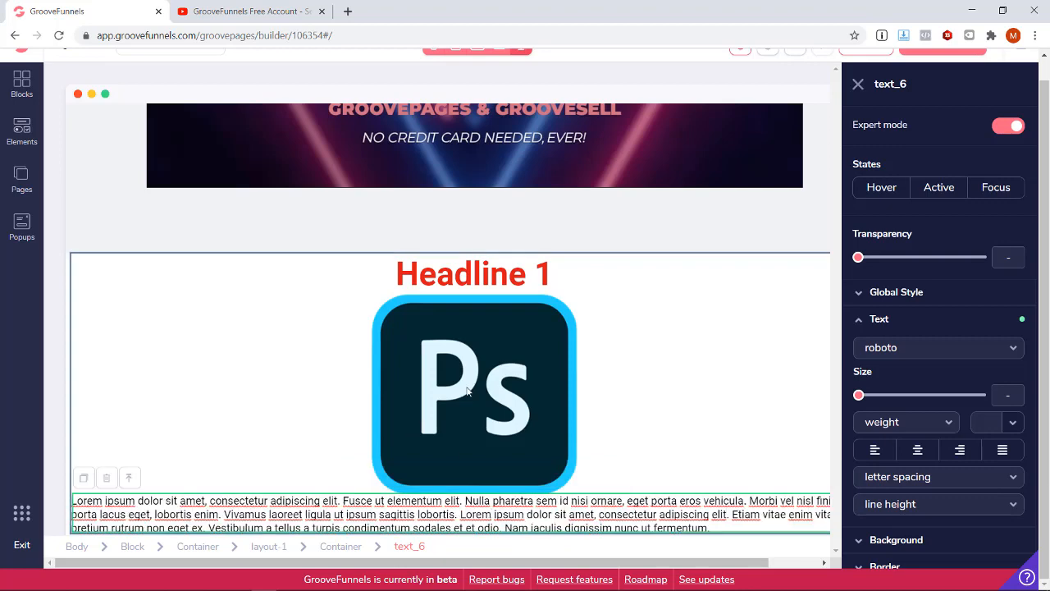
Step: Close the element settings and save the Home page
scroll(711, 373, up, 2)
scroll(711, 373, up, 2)
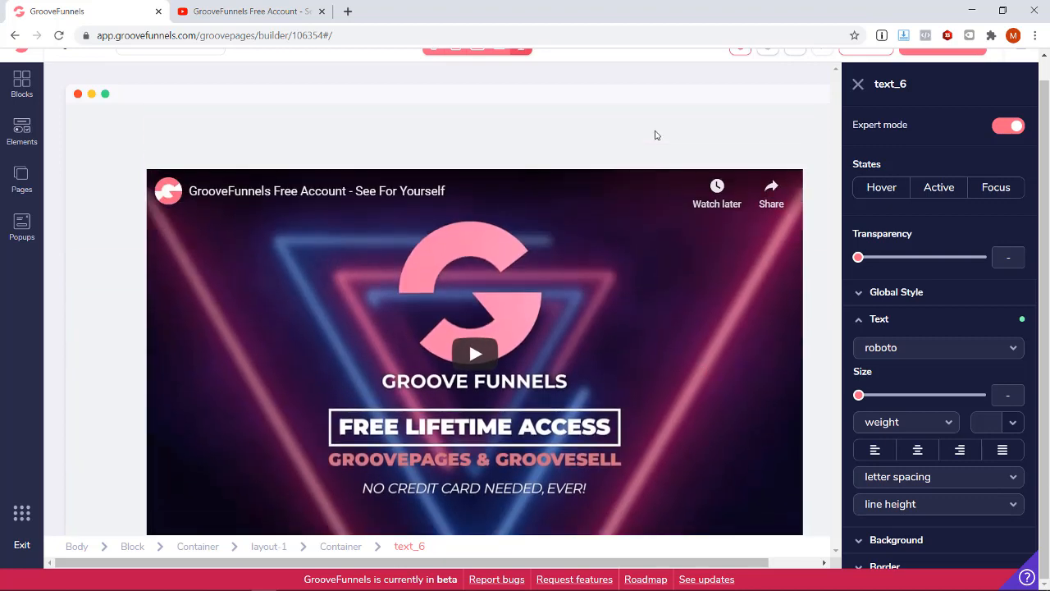
click(722, 124)
click(857, 85)
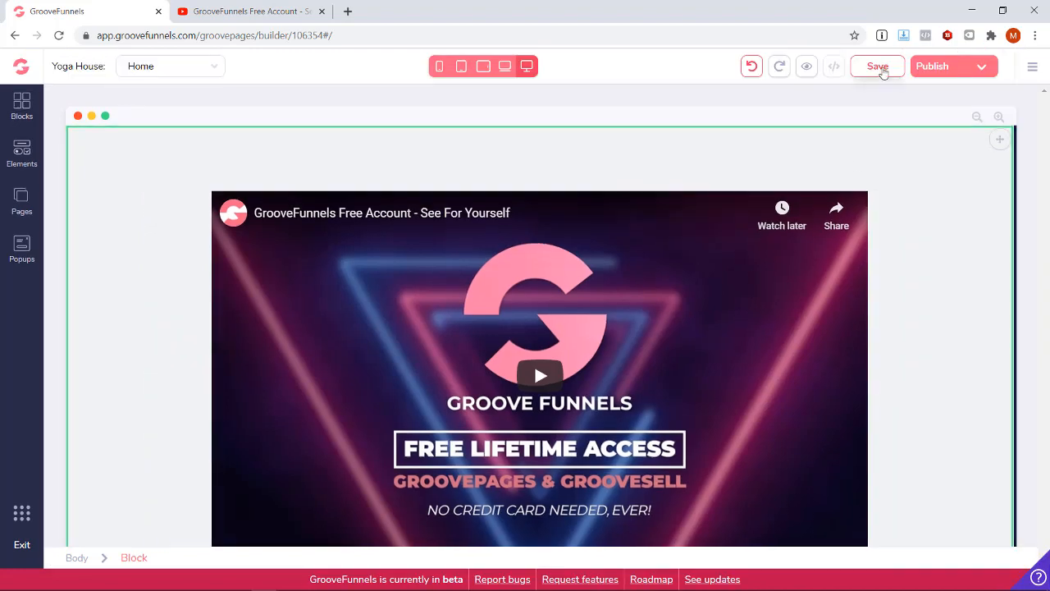
click(882, 70)
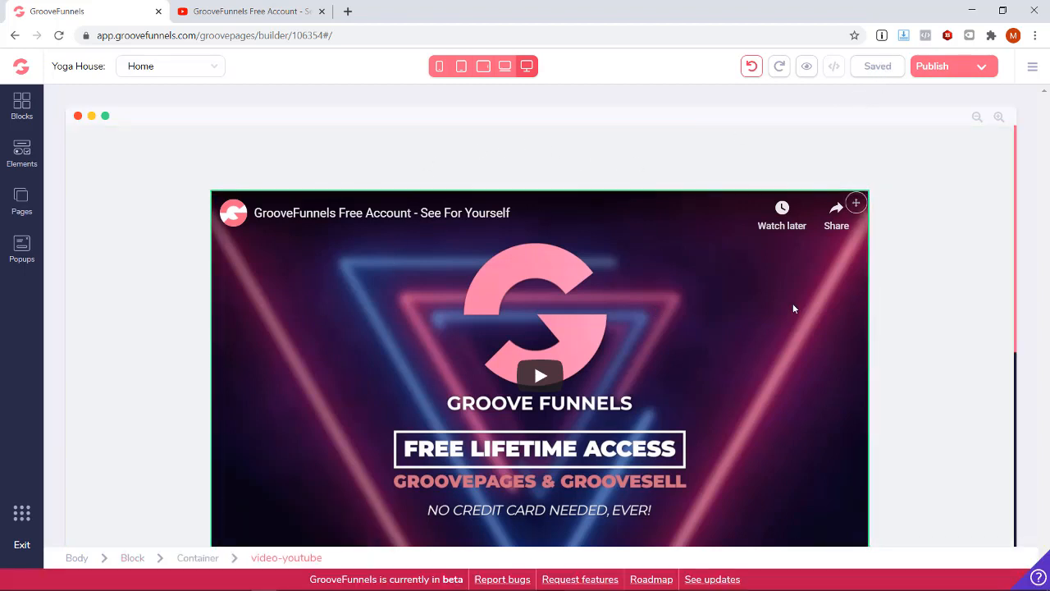
Step: Open the publishing settings and set the GroovePages subdomain to yogahouse
click(958, 76)
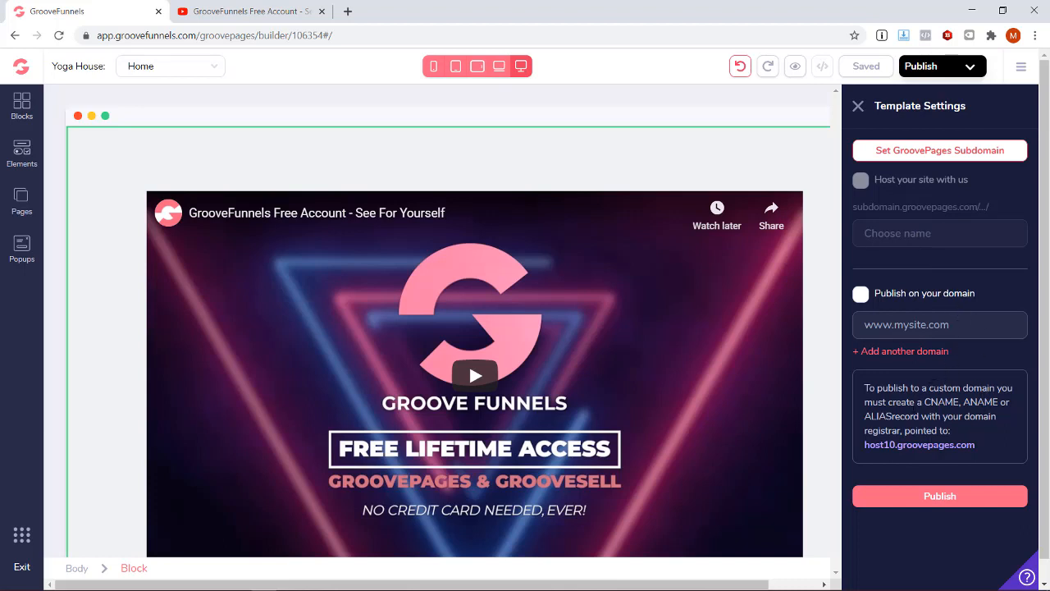
click(951, 156)
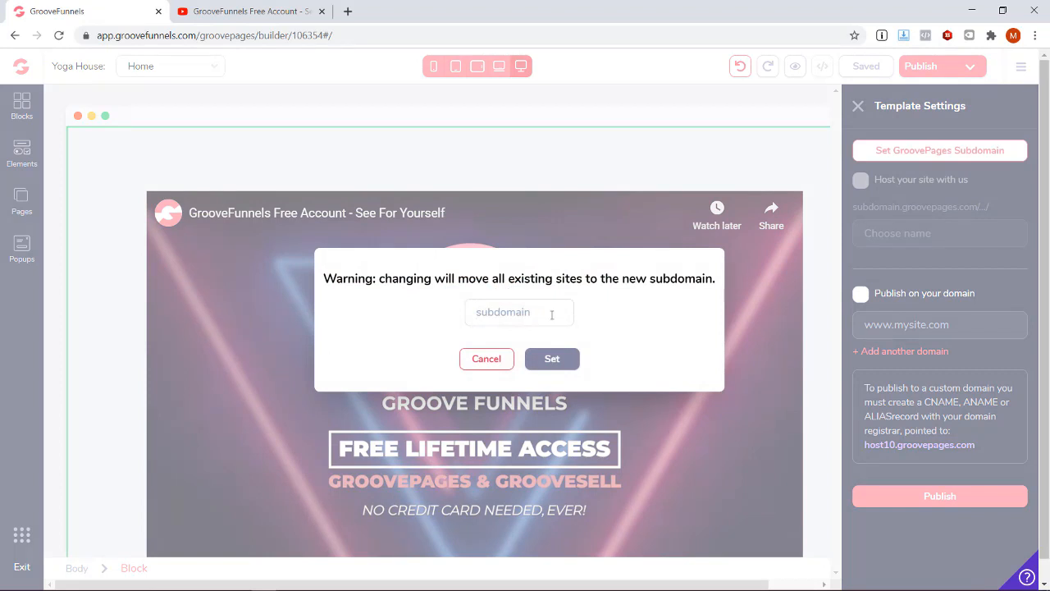
text(yoa)
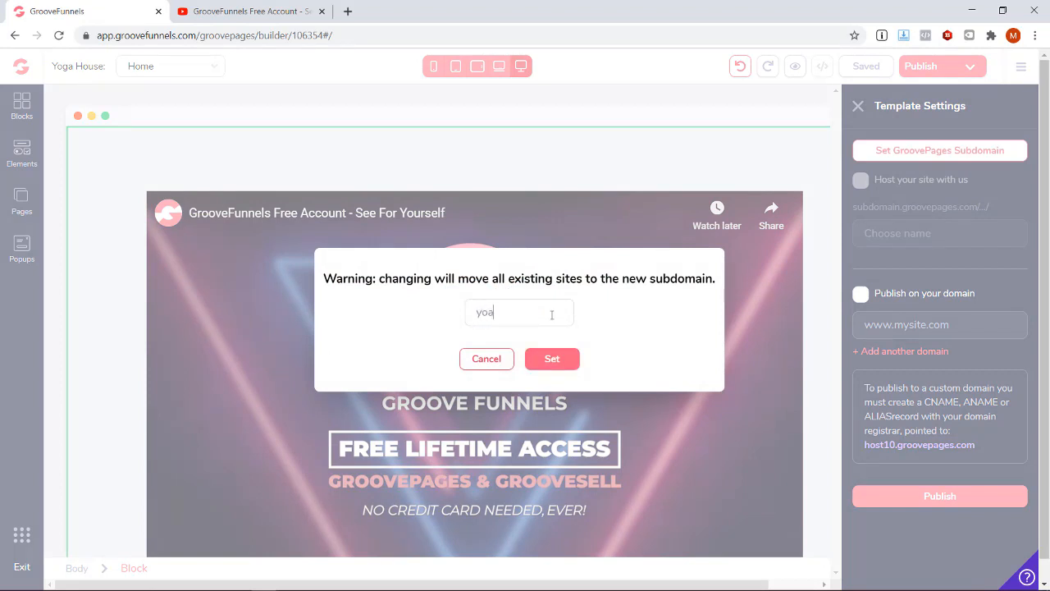
key(BackSpace)
text(gahouse)
click(554, 360)
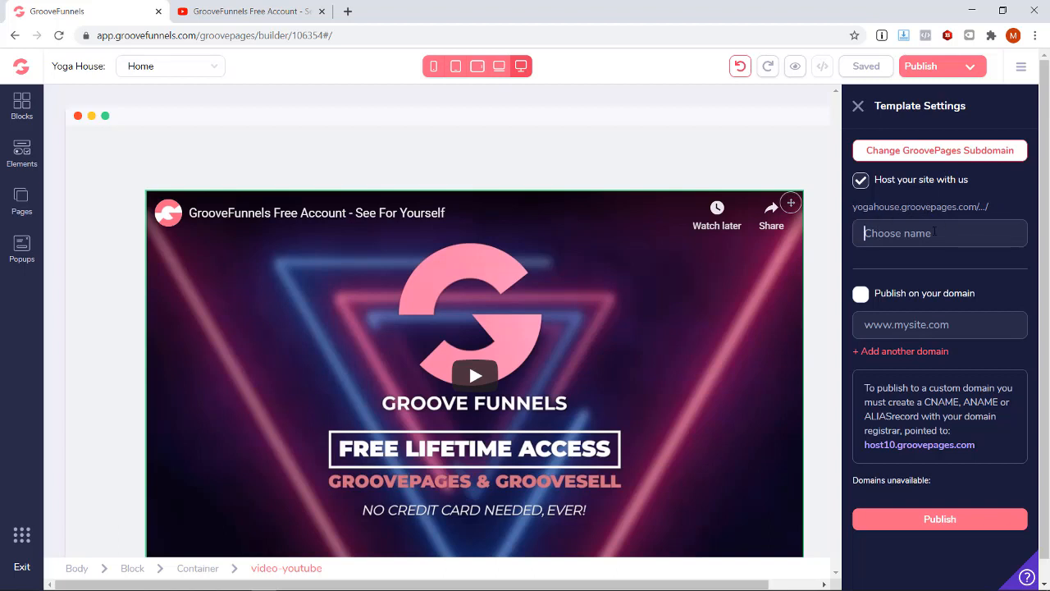
Step: Name the hosted site path front, publish the site and close the settings
text(front)
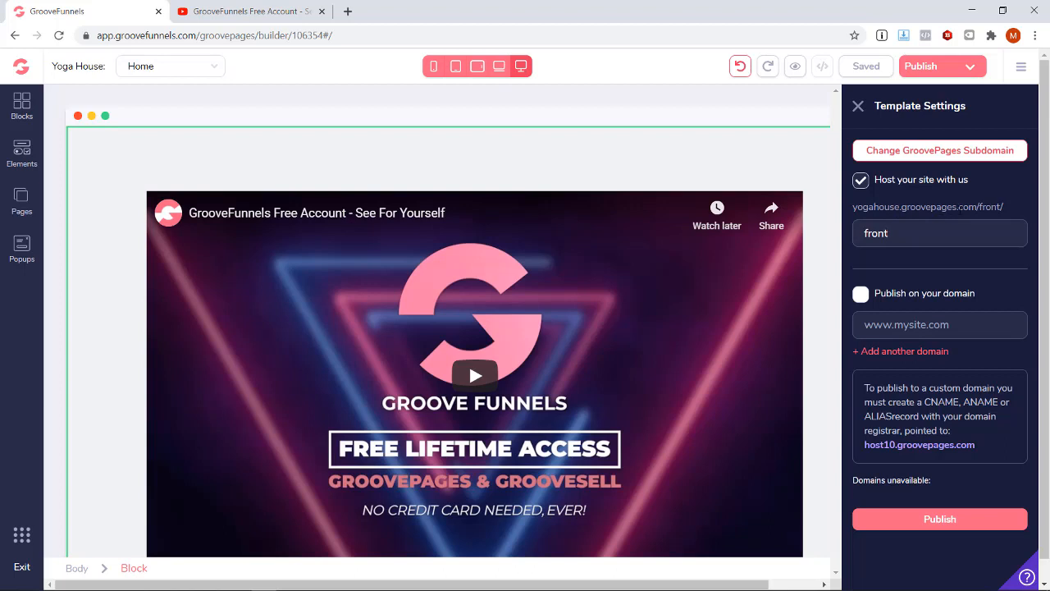
click(969, 529)
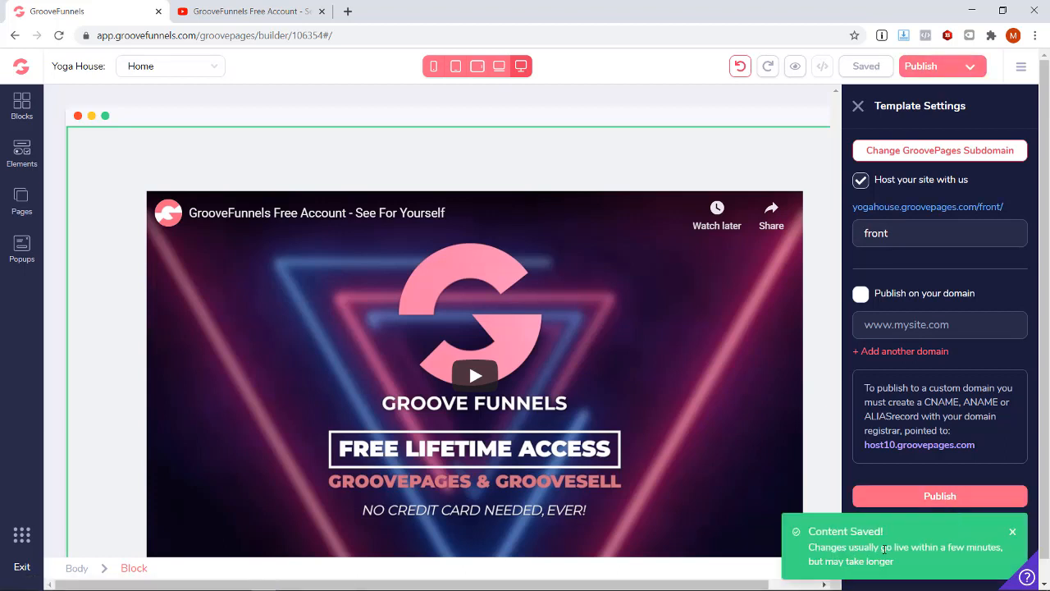
click(856, 107)
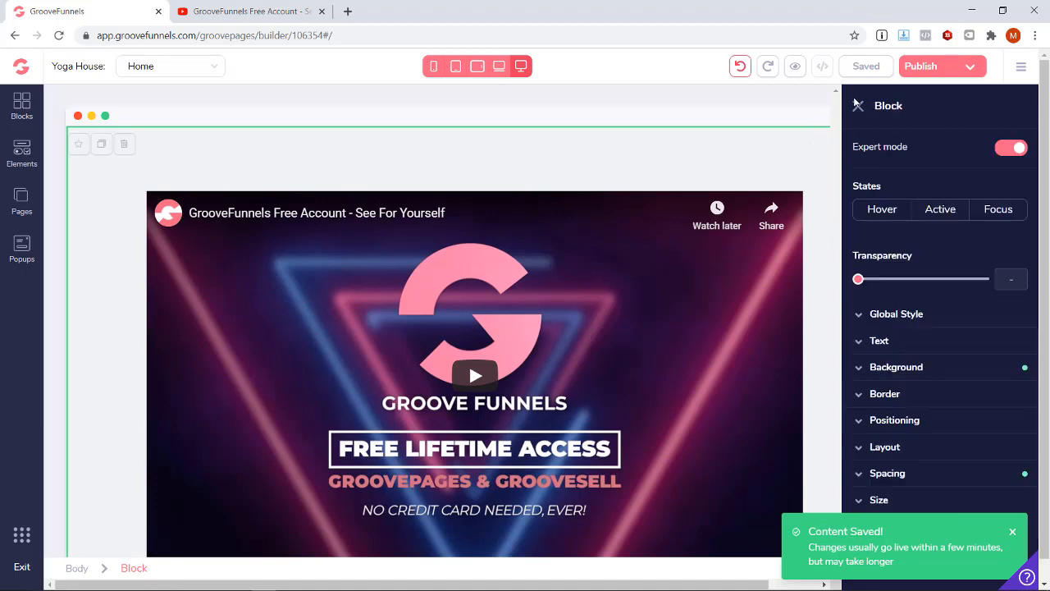
click(854, 109)
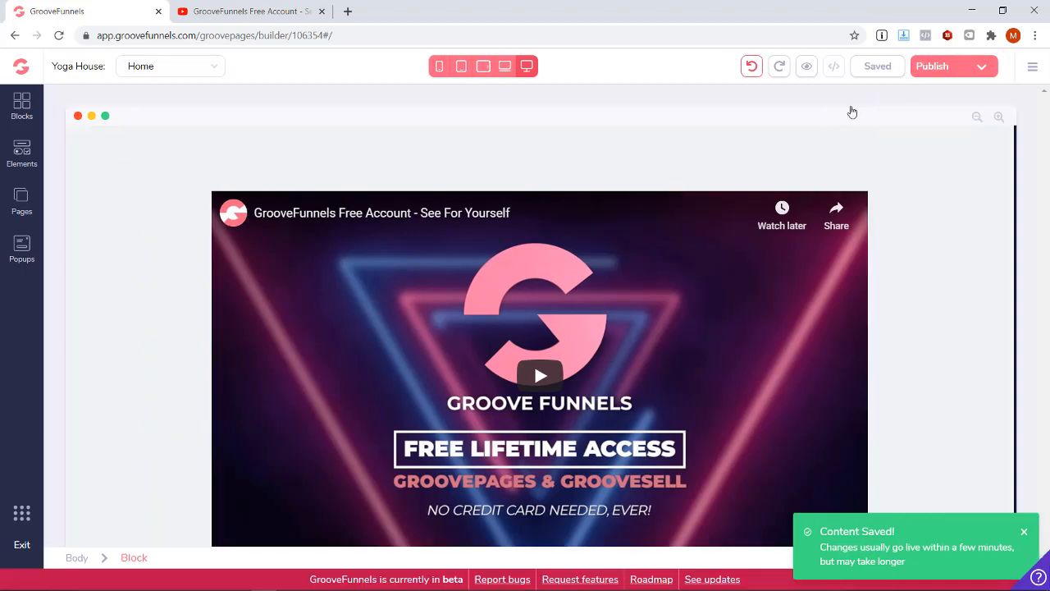
Step: Preview the Home page in a new browser tab, look through it from top to bottom and return to the builder
click(807, 69)
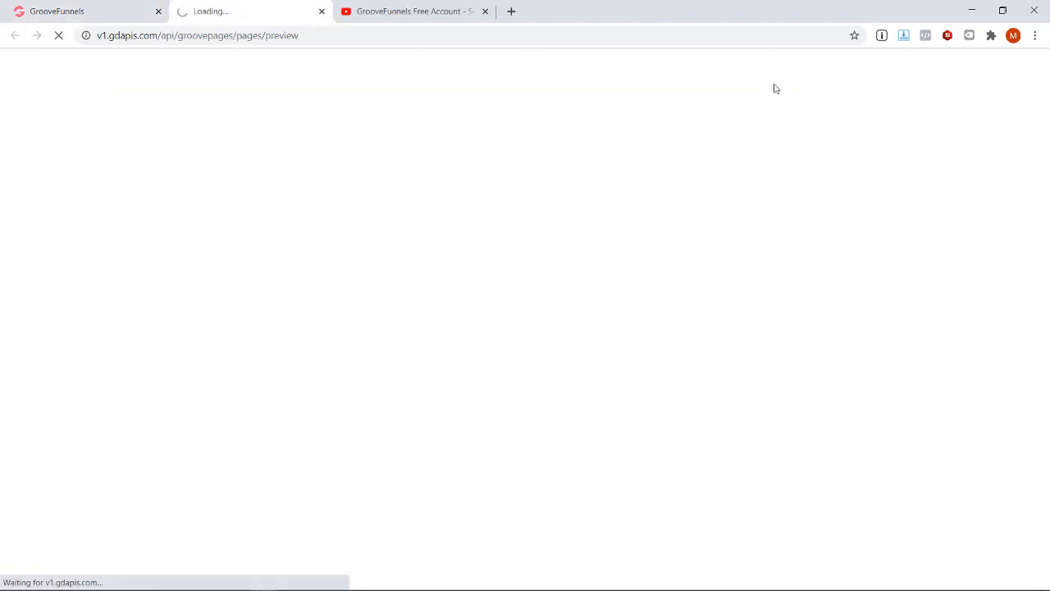
scroll(717, 211, down, 3)
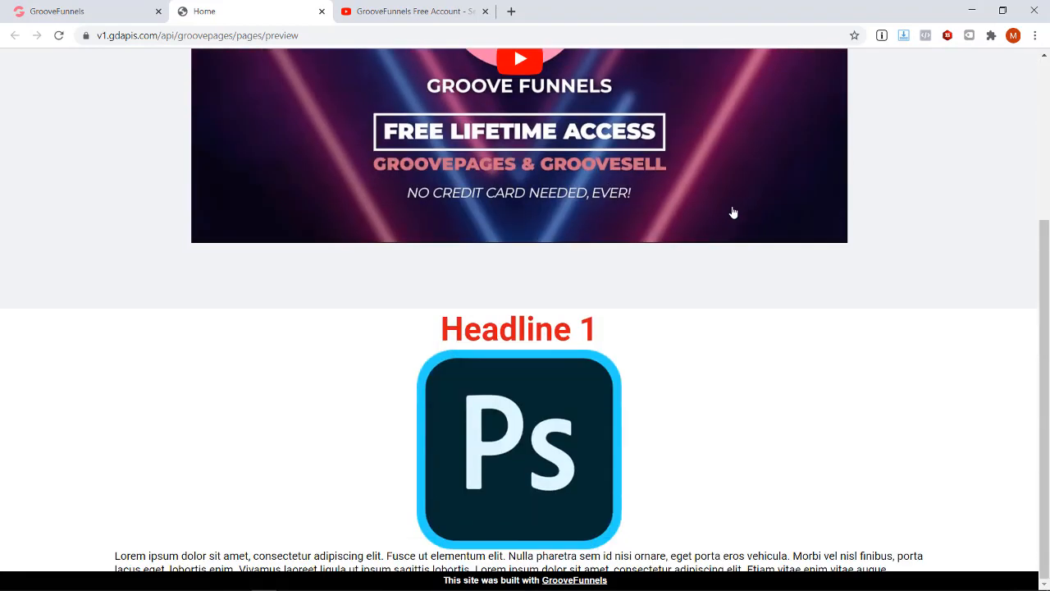
scroll(684, 323, up, 3)
scroll(680, 325, down, 3)
scroll(673, 323, up, 3)
click(82, 12)
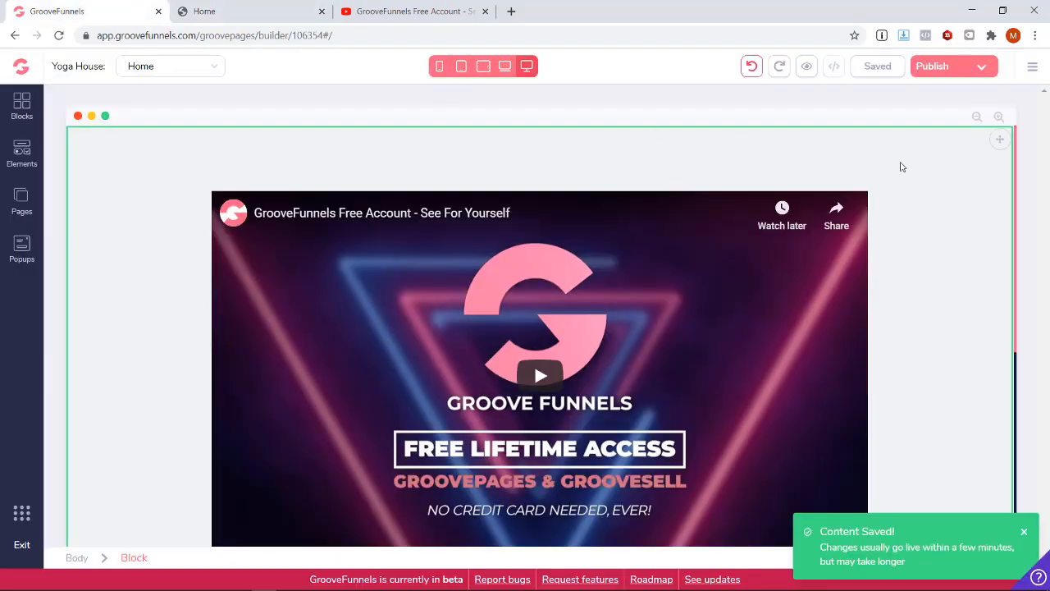
Step: Open the published site at yogahouse.groovepages.com/front/ from the publishing settings, look it over, and close the live and preview browser tabs
click(978, 74)
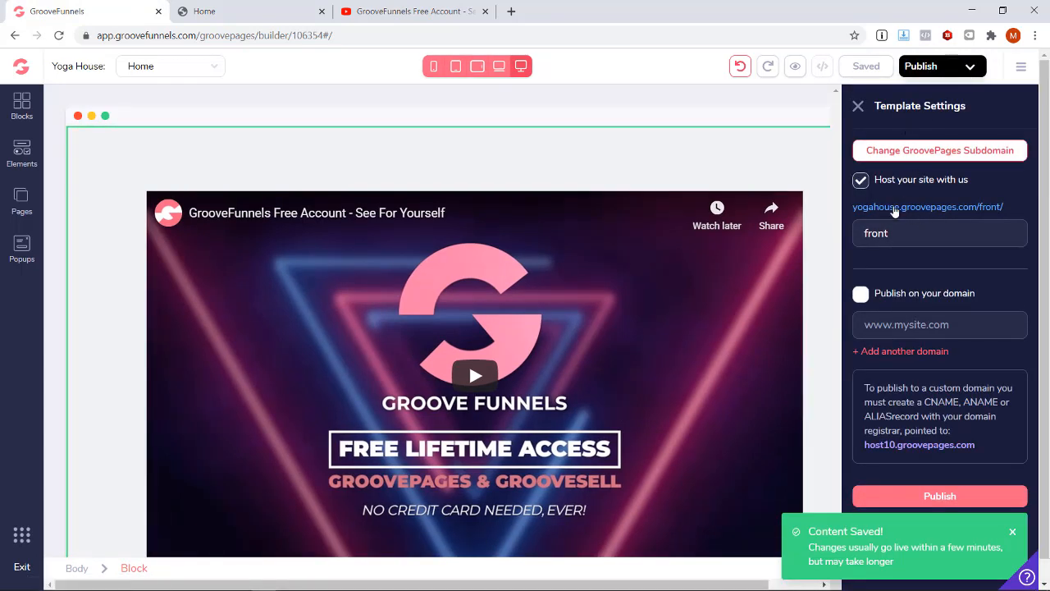
click(974, 208)
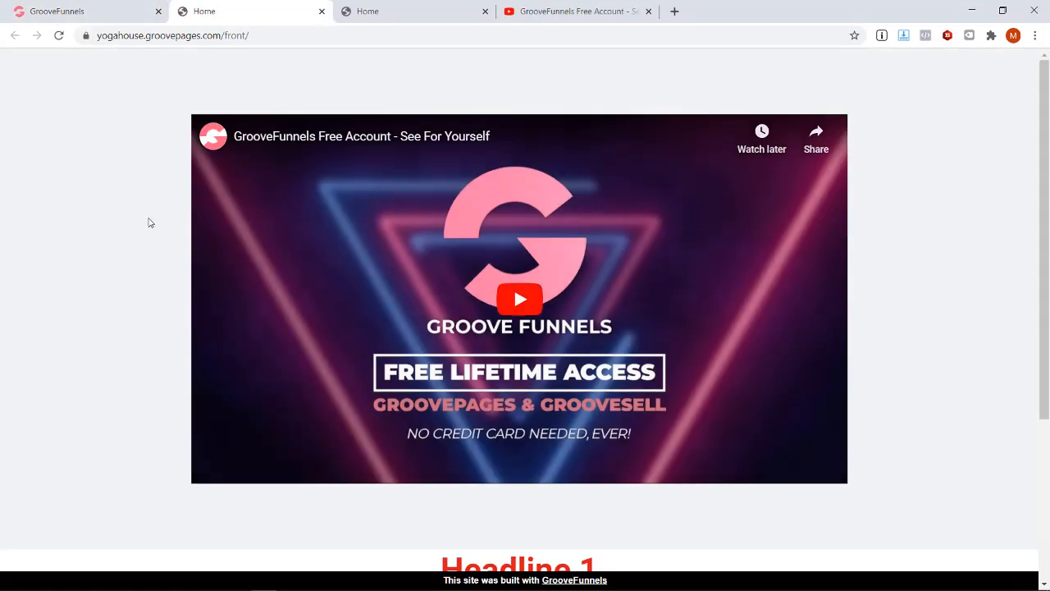
scroll(149, 222, down, 3)
scroll(149, 223, up, 3)
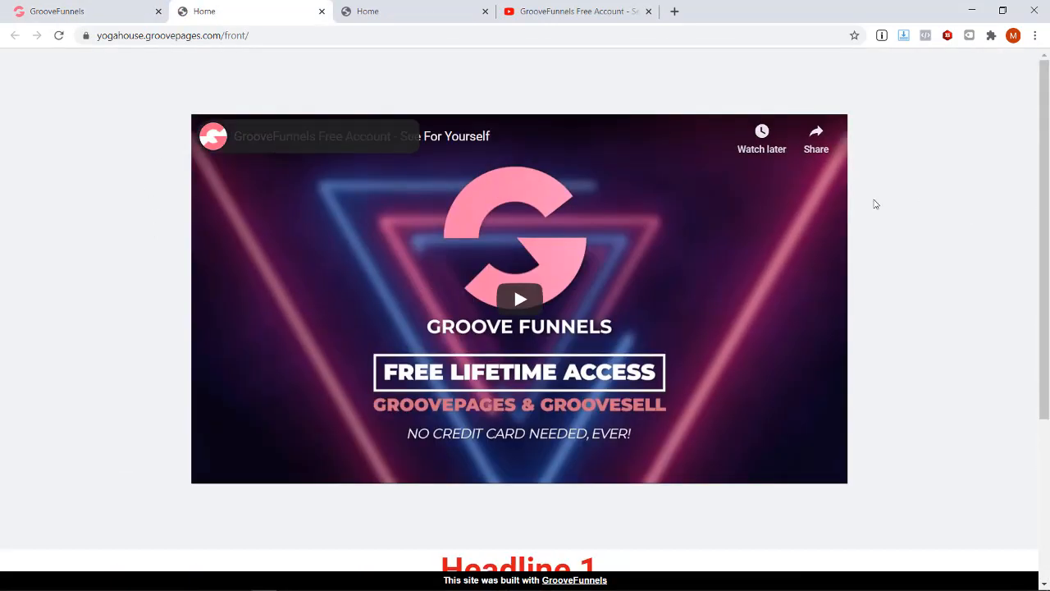
scroll(875, 203, down, 3)
scroll(279, 451, up, 3)
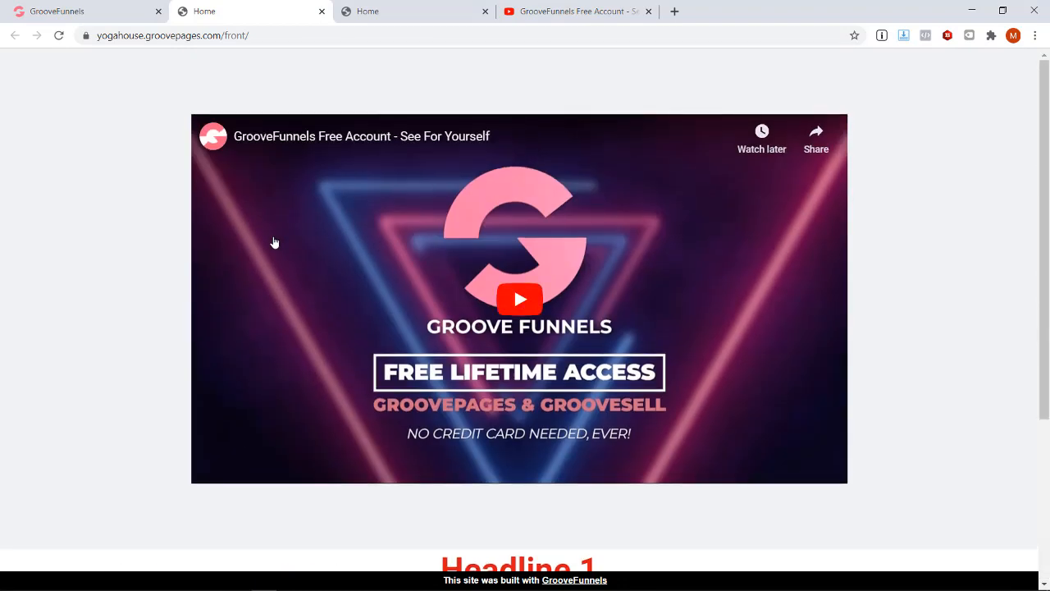
scroll(274, 242, down, 1)
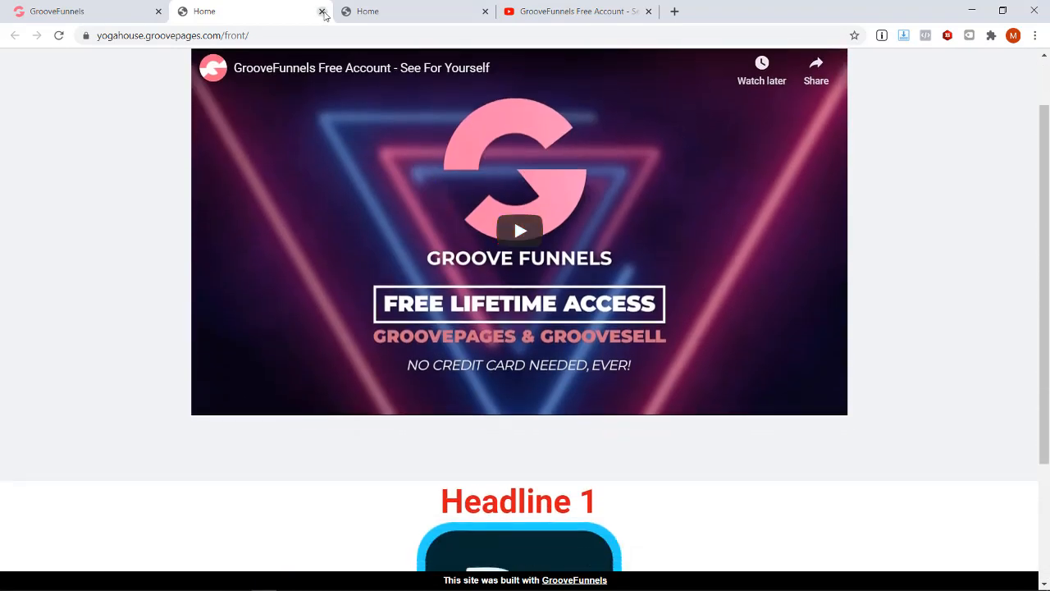
click(323, 12)
click(321, 11)
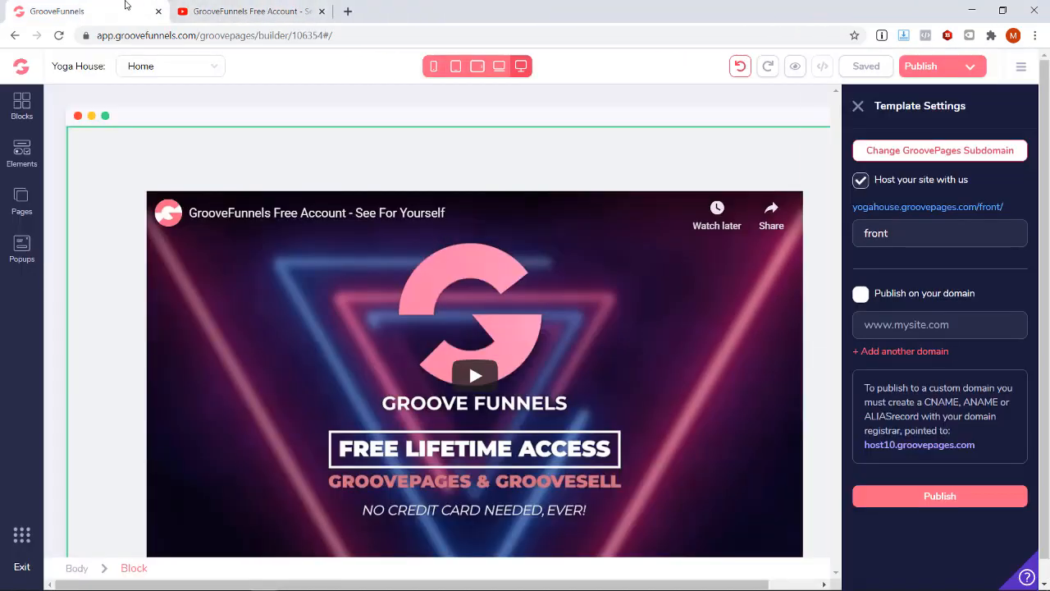